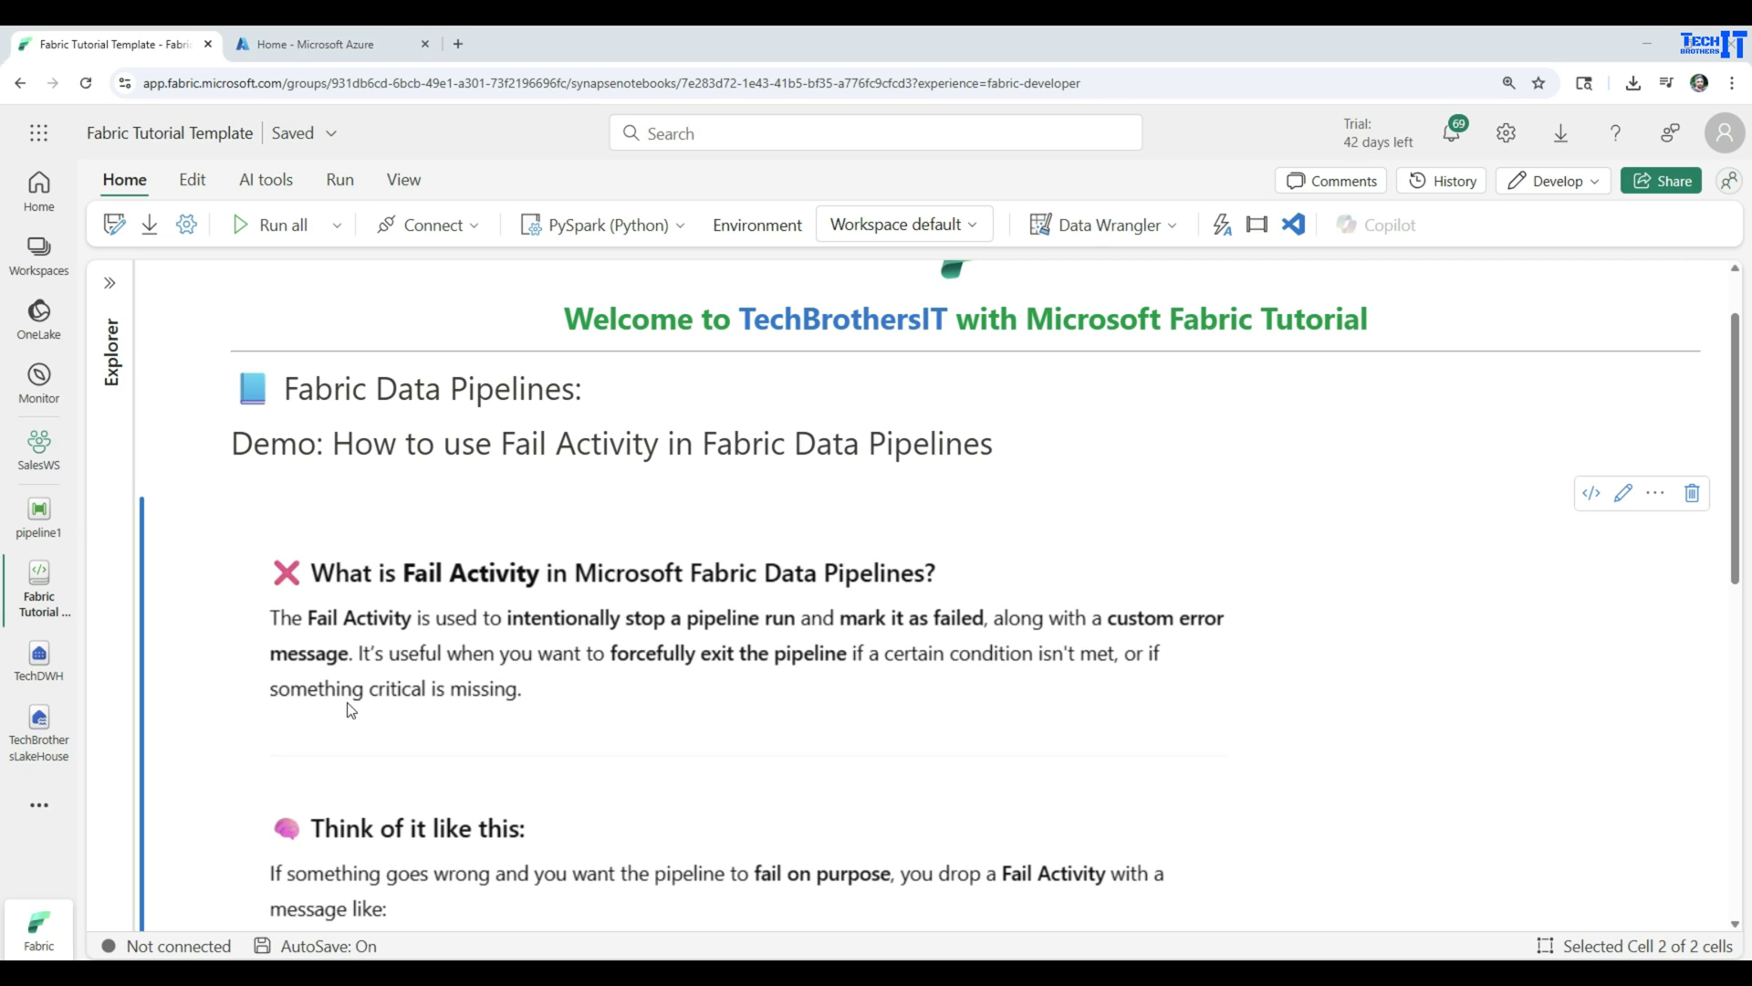
Open TechBrothersLakeHouse and preview Sales_Data_NA1.csv in InputFolder.
scroll(404, 729, down, 3)
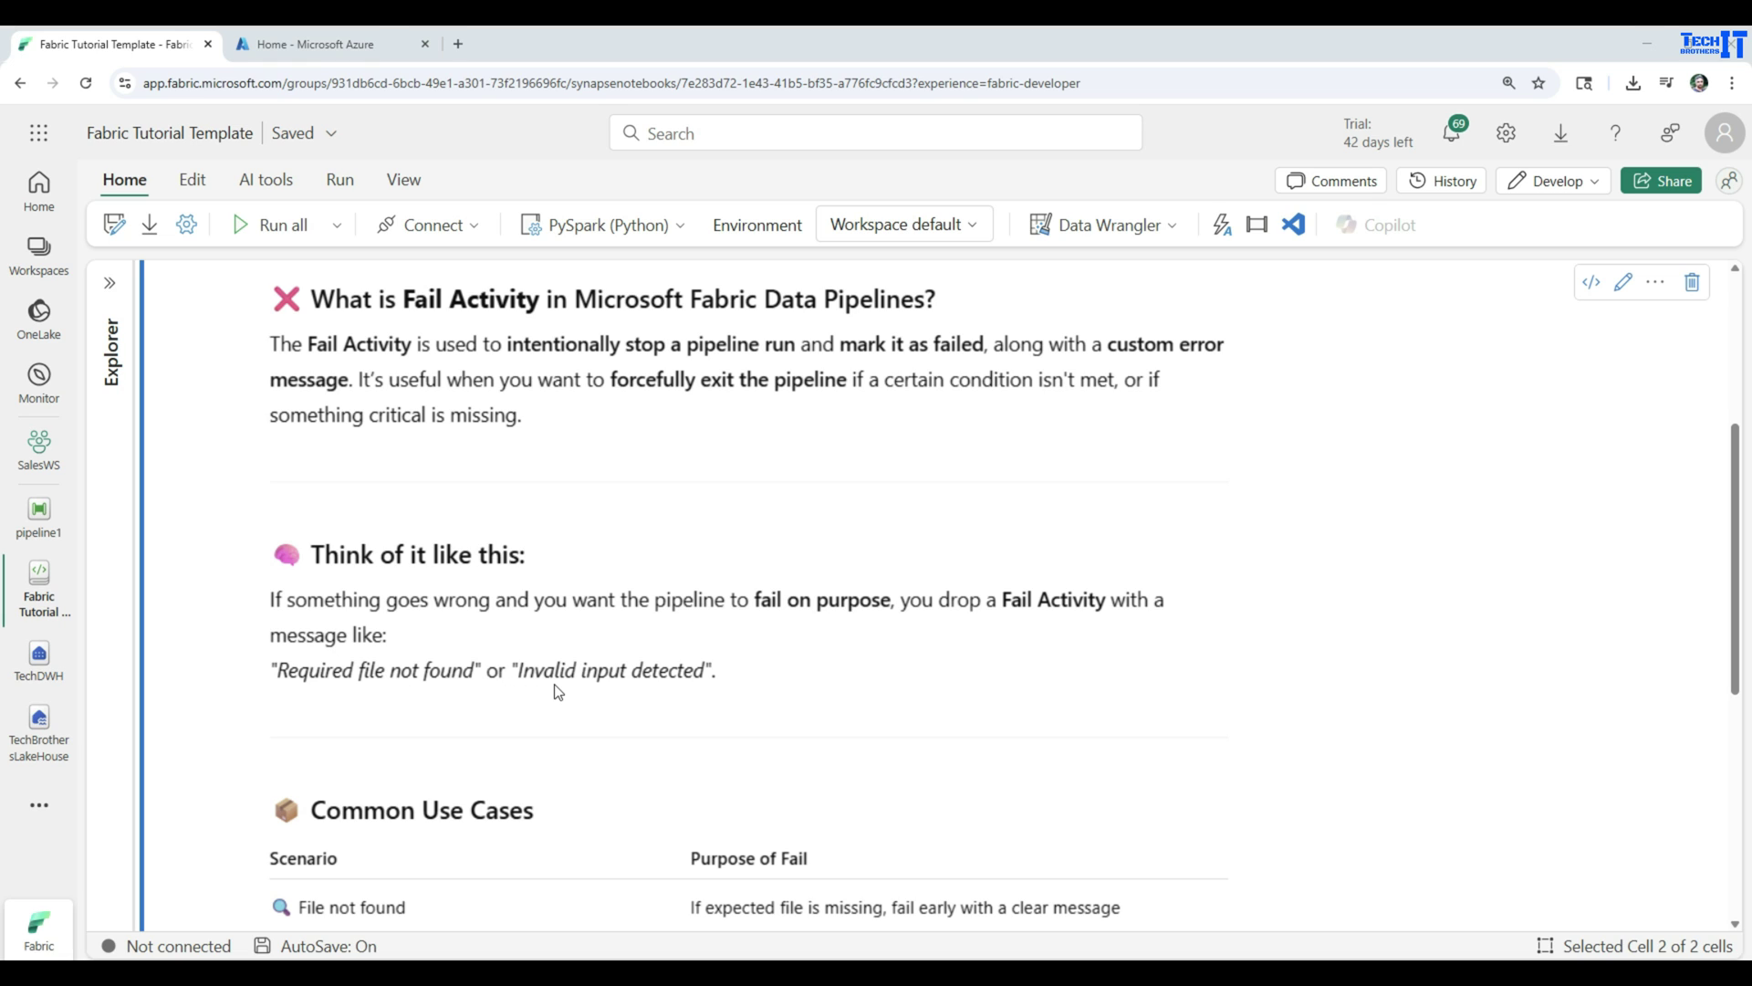
scroll(490, 685, down, 3)
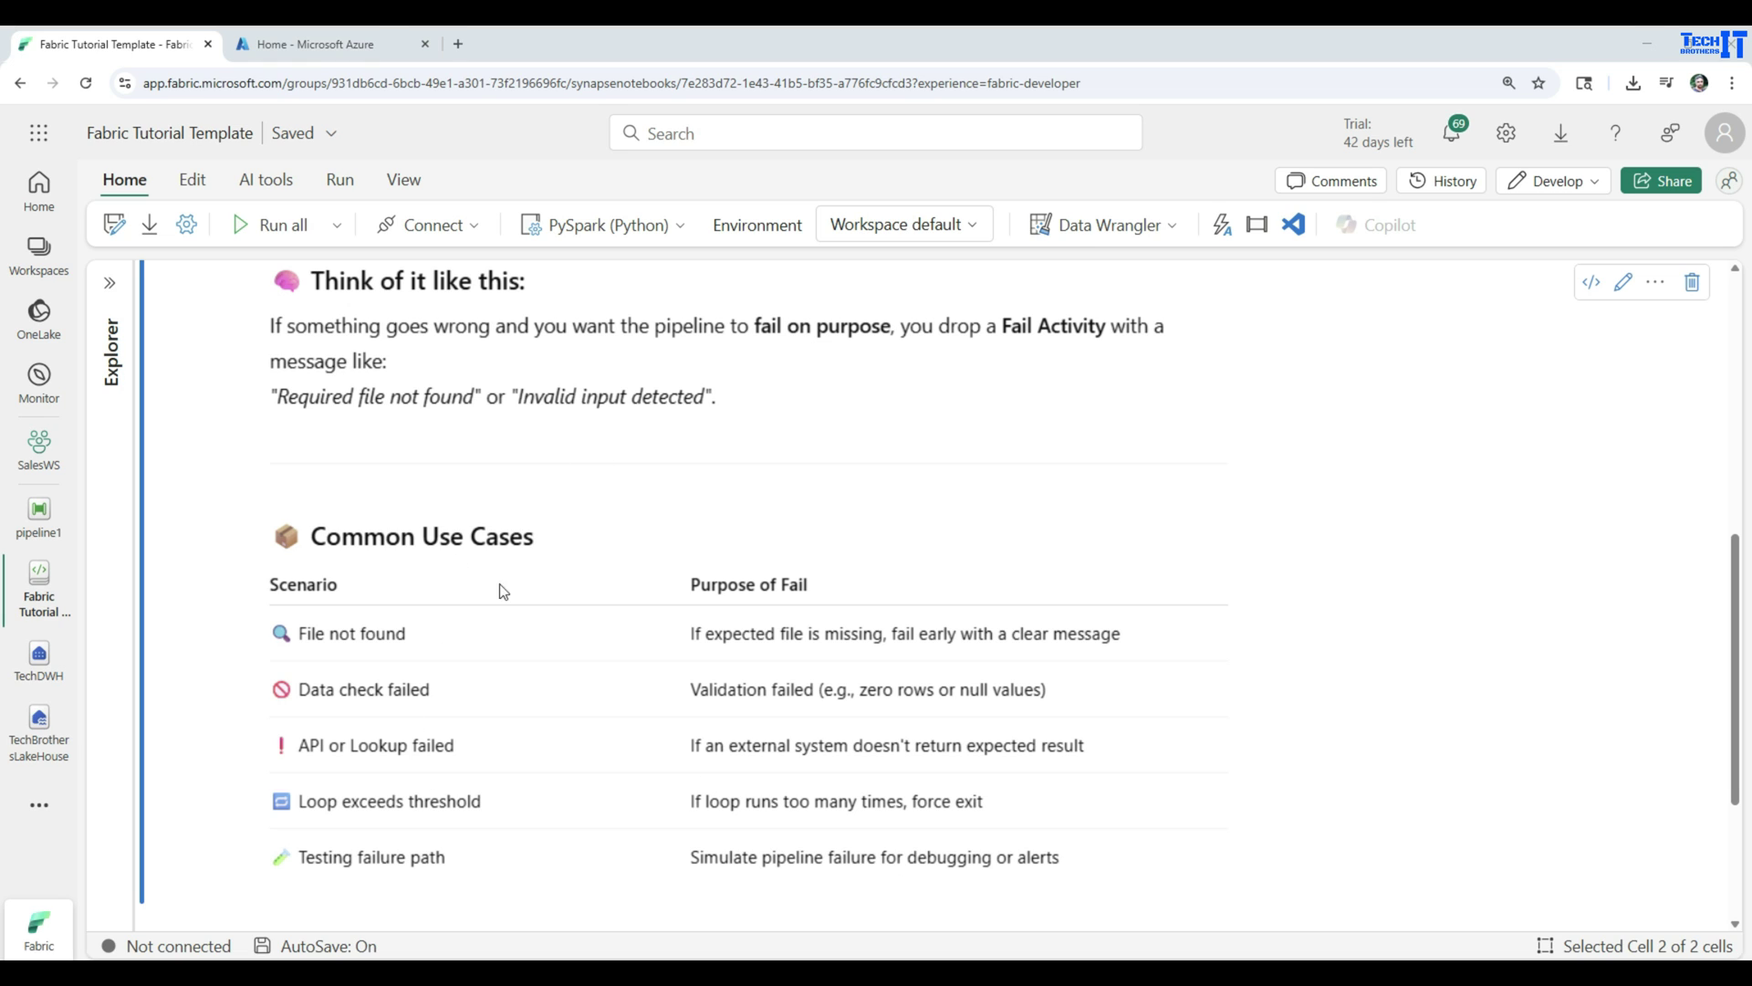
scroll(436, 648, up, 3)
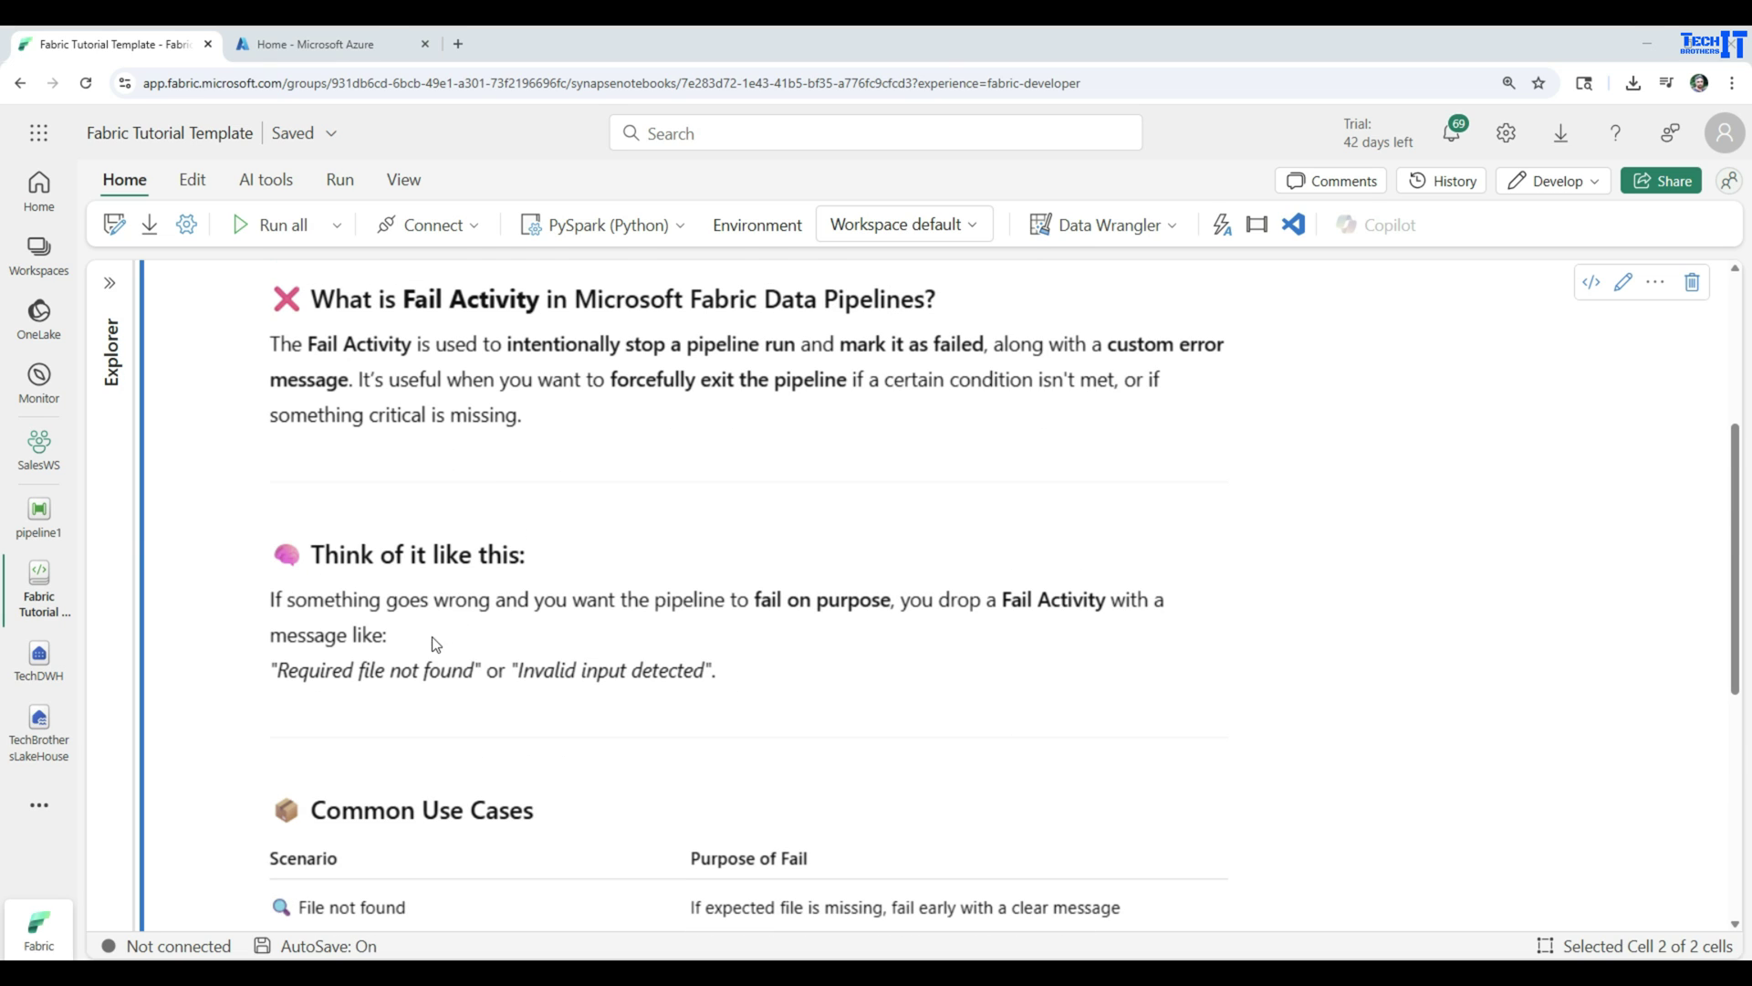
click(38, 727)
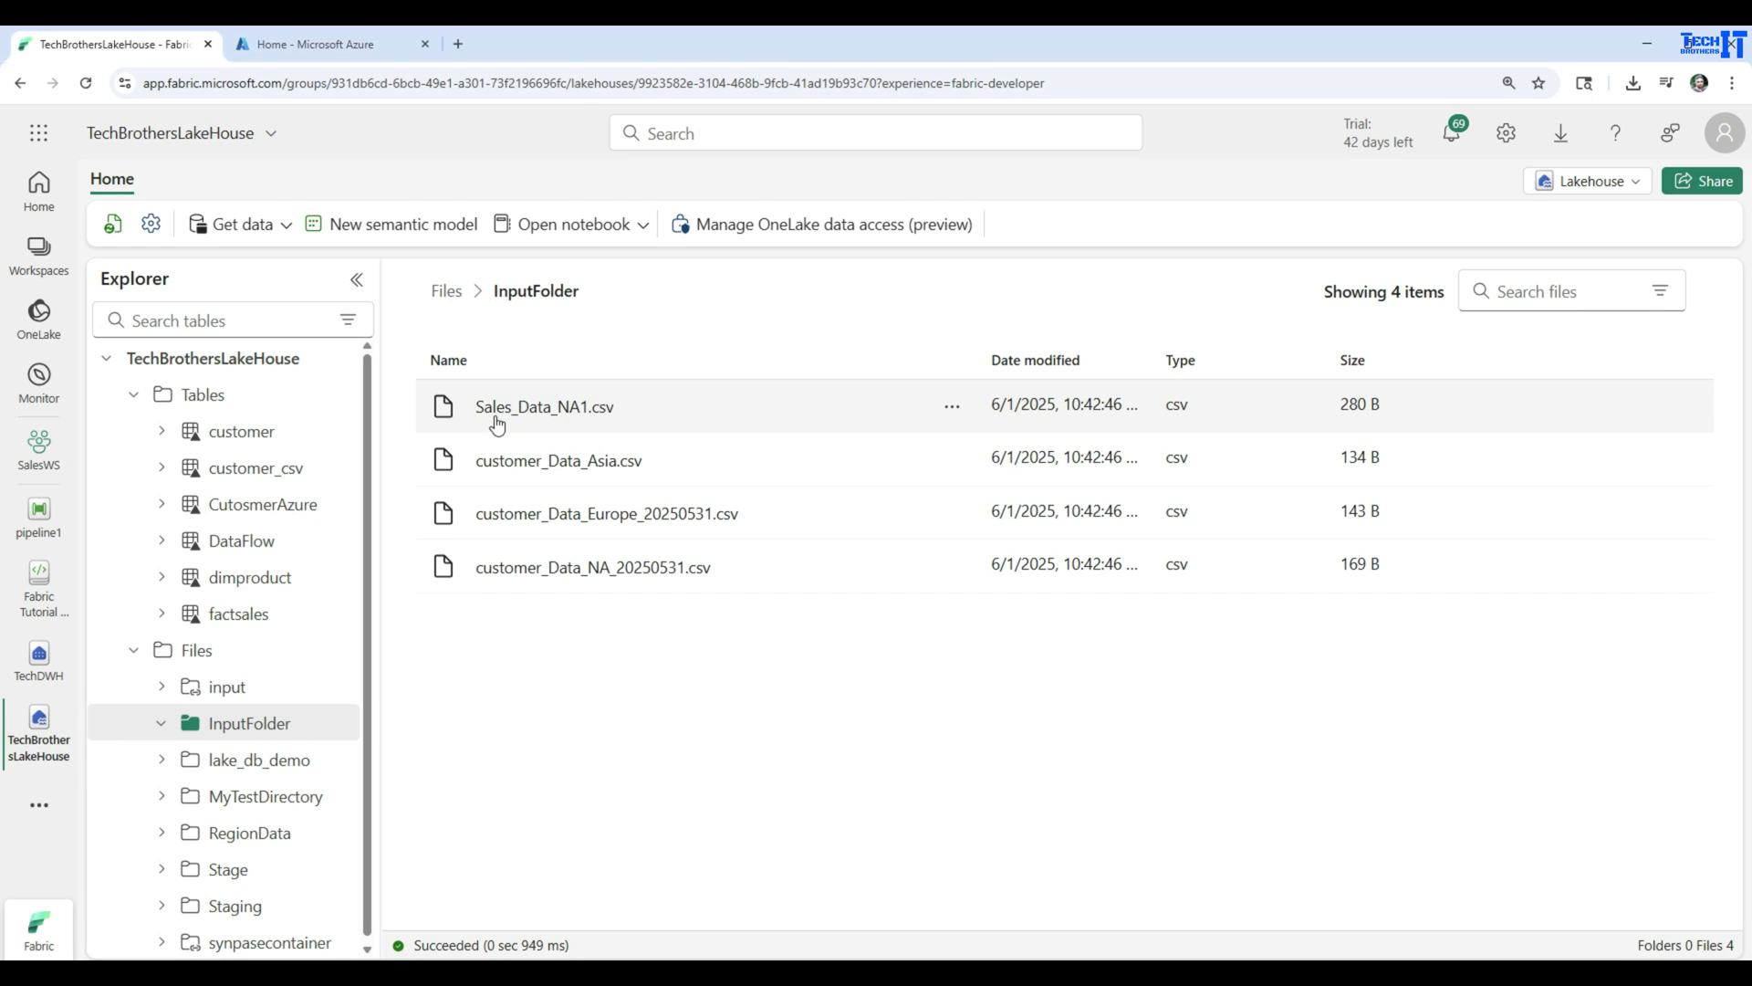
click(582, 419)
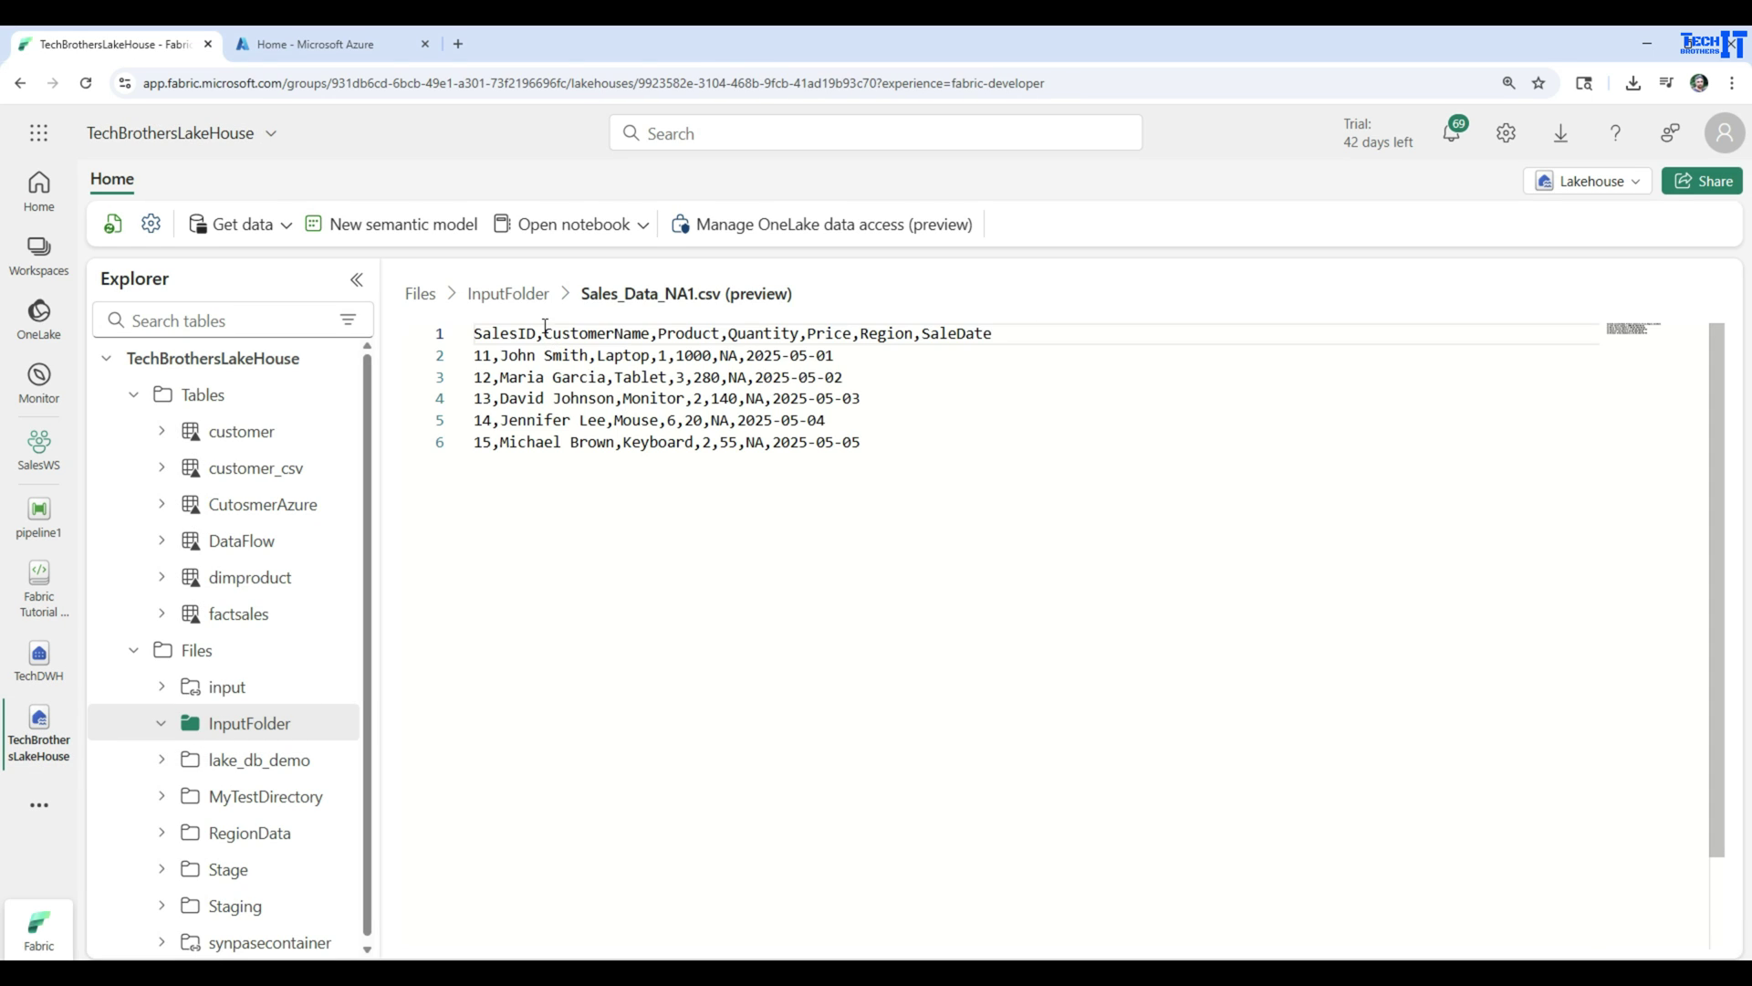
click(532, 294)
Rename Sales_Data_NA1.csv to Sales_Data_NA.csv by removing the trailing '1'.
click(954, 406)
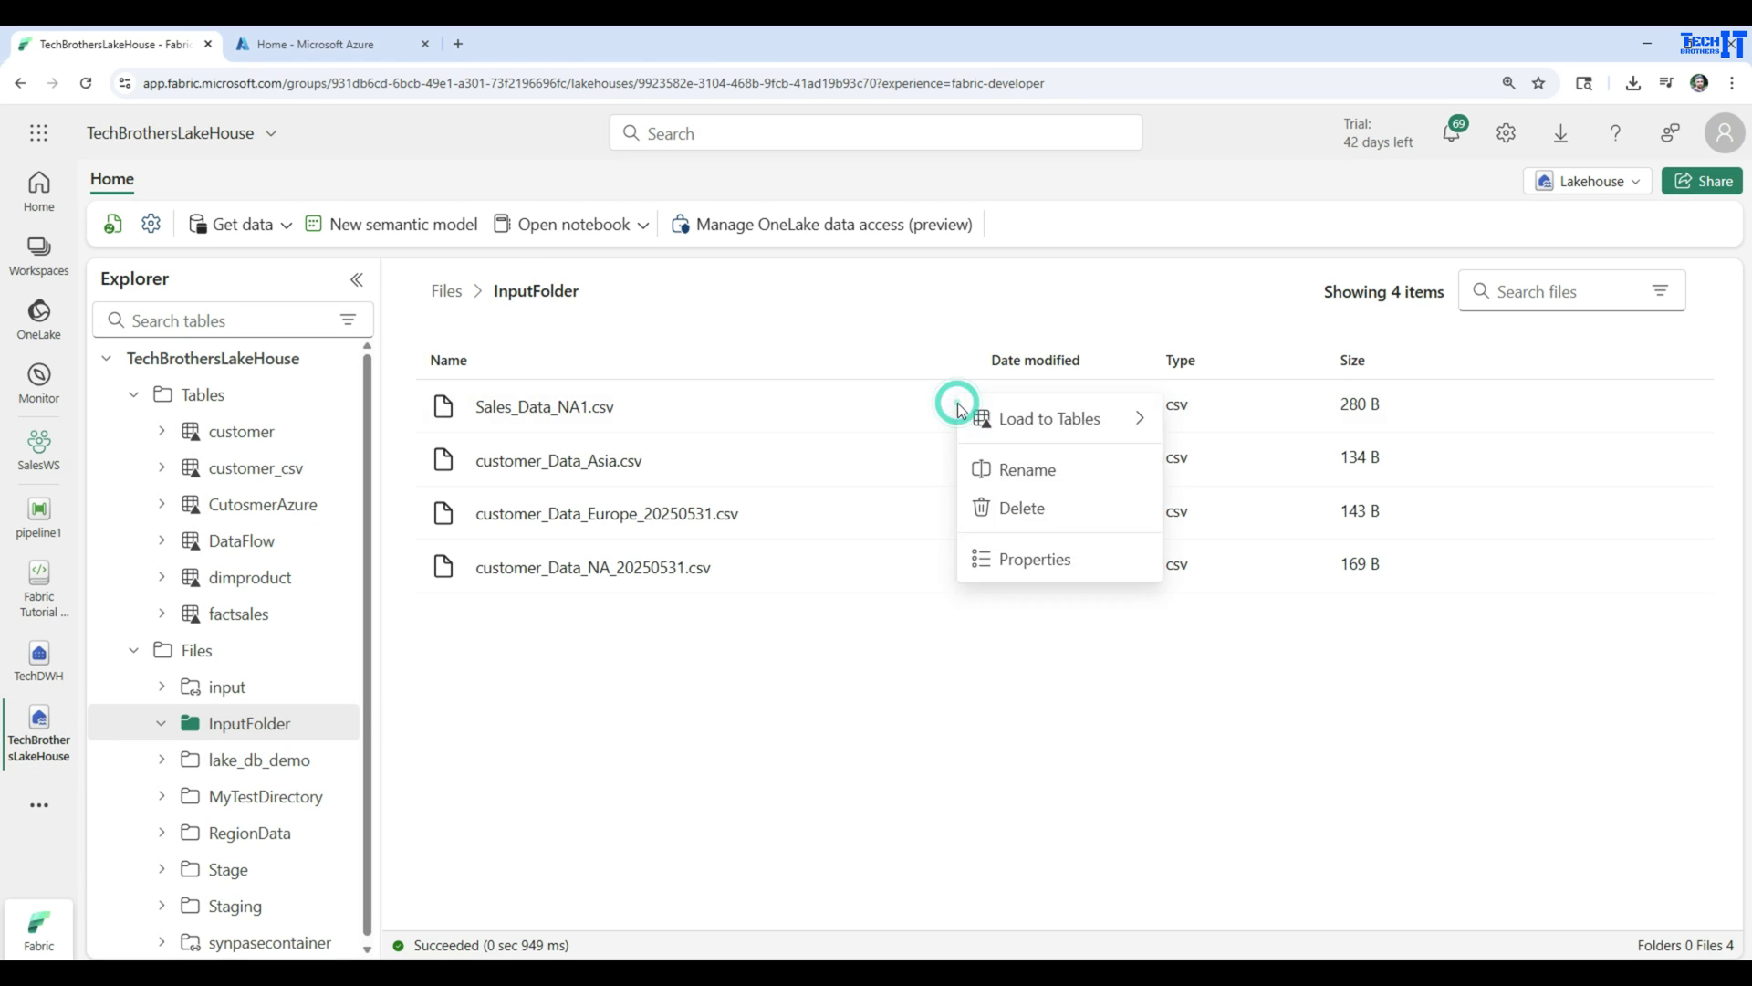
click(1025, 477)
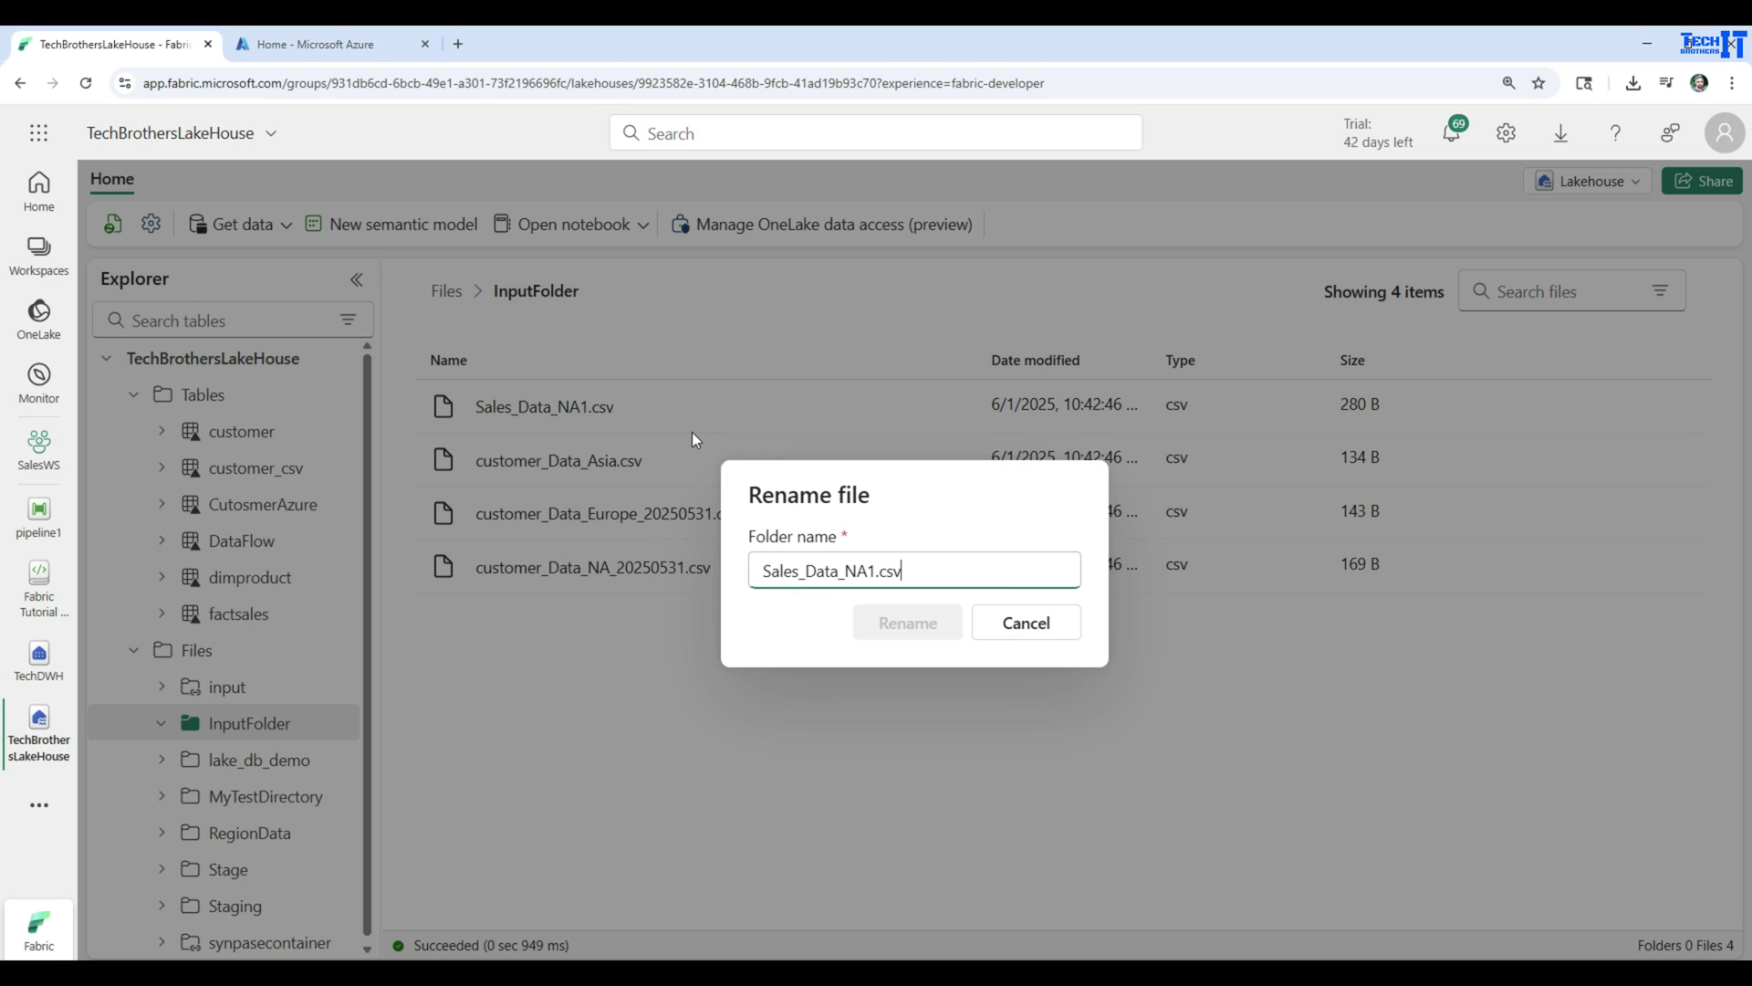
click(877, 571)
key(BackSpace)
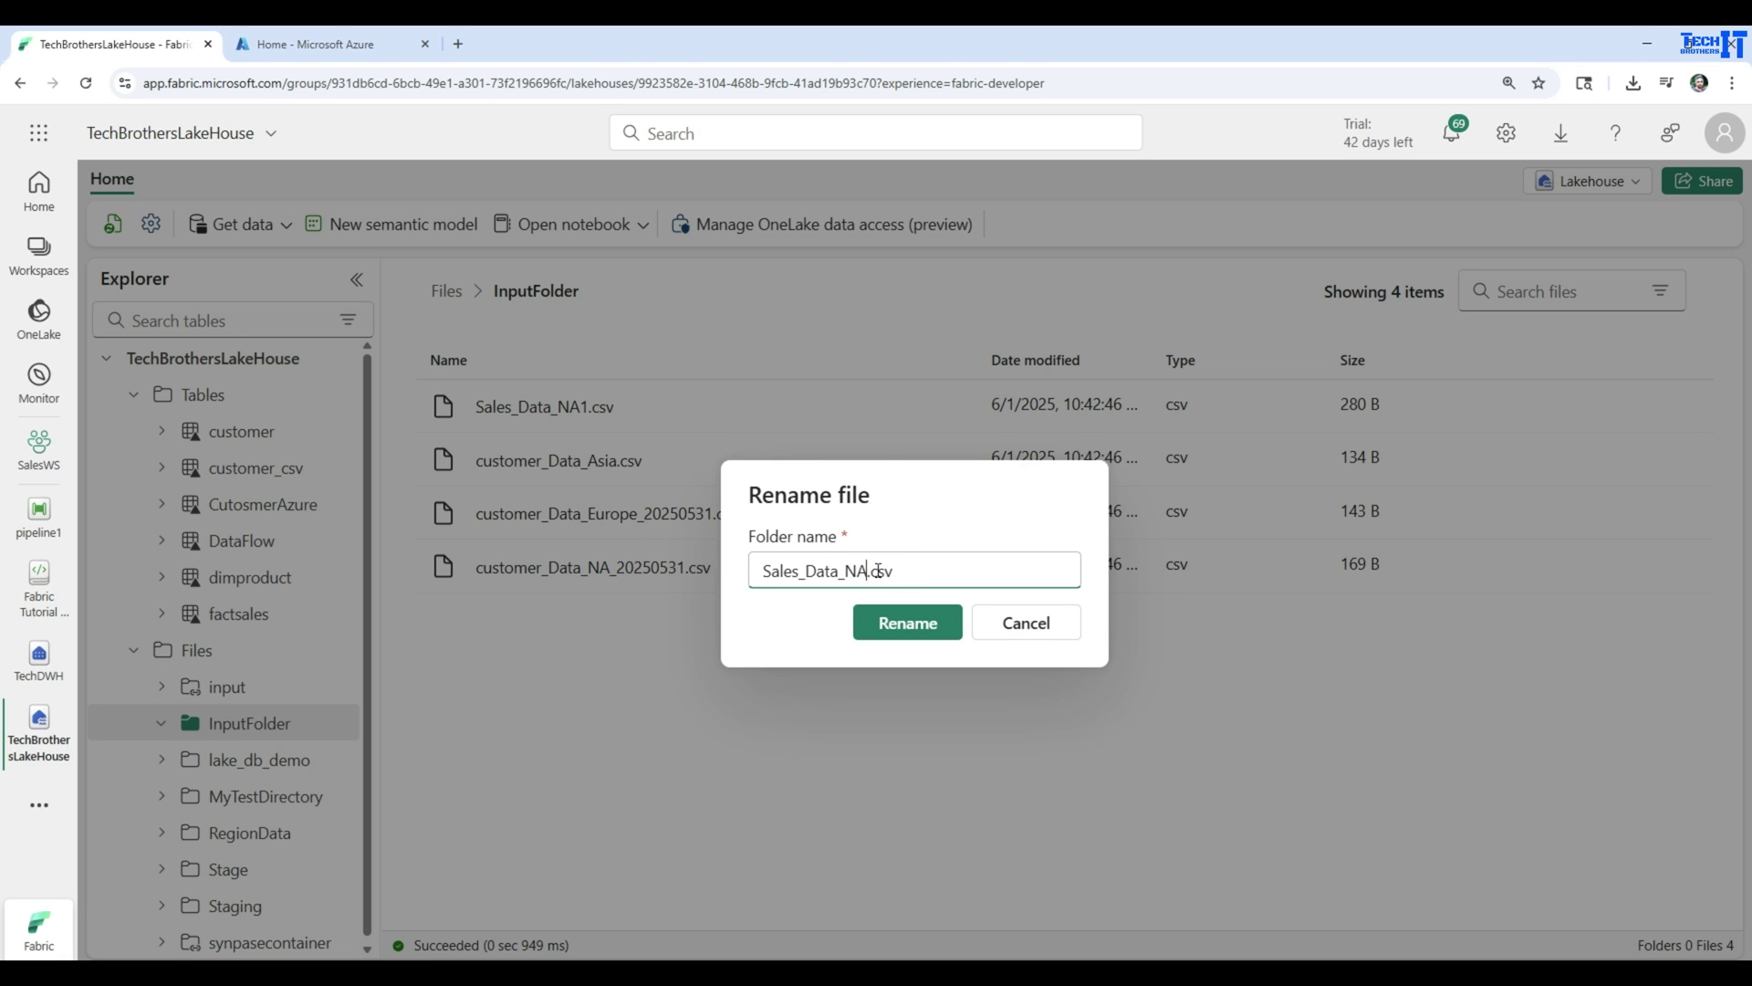
click(907, 633)
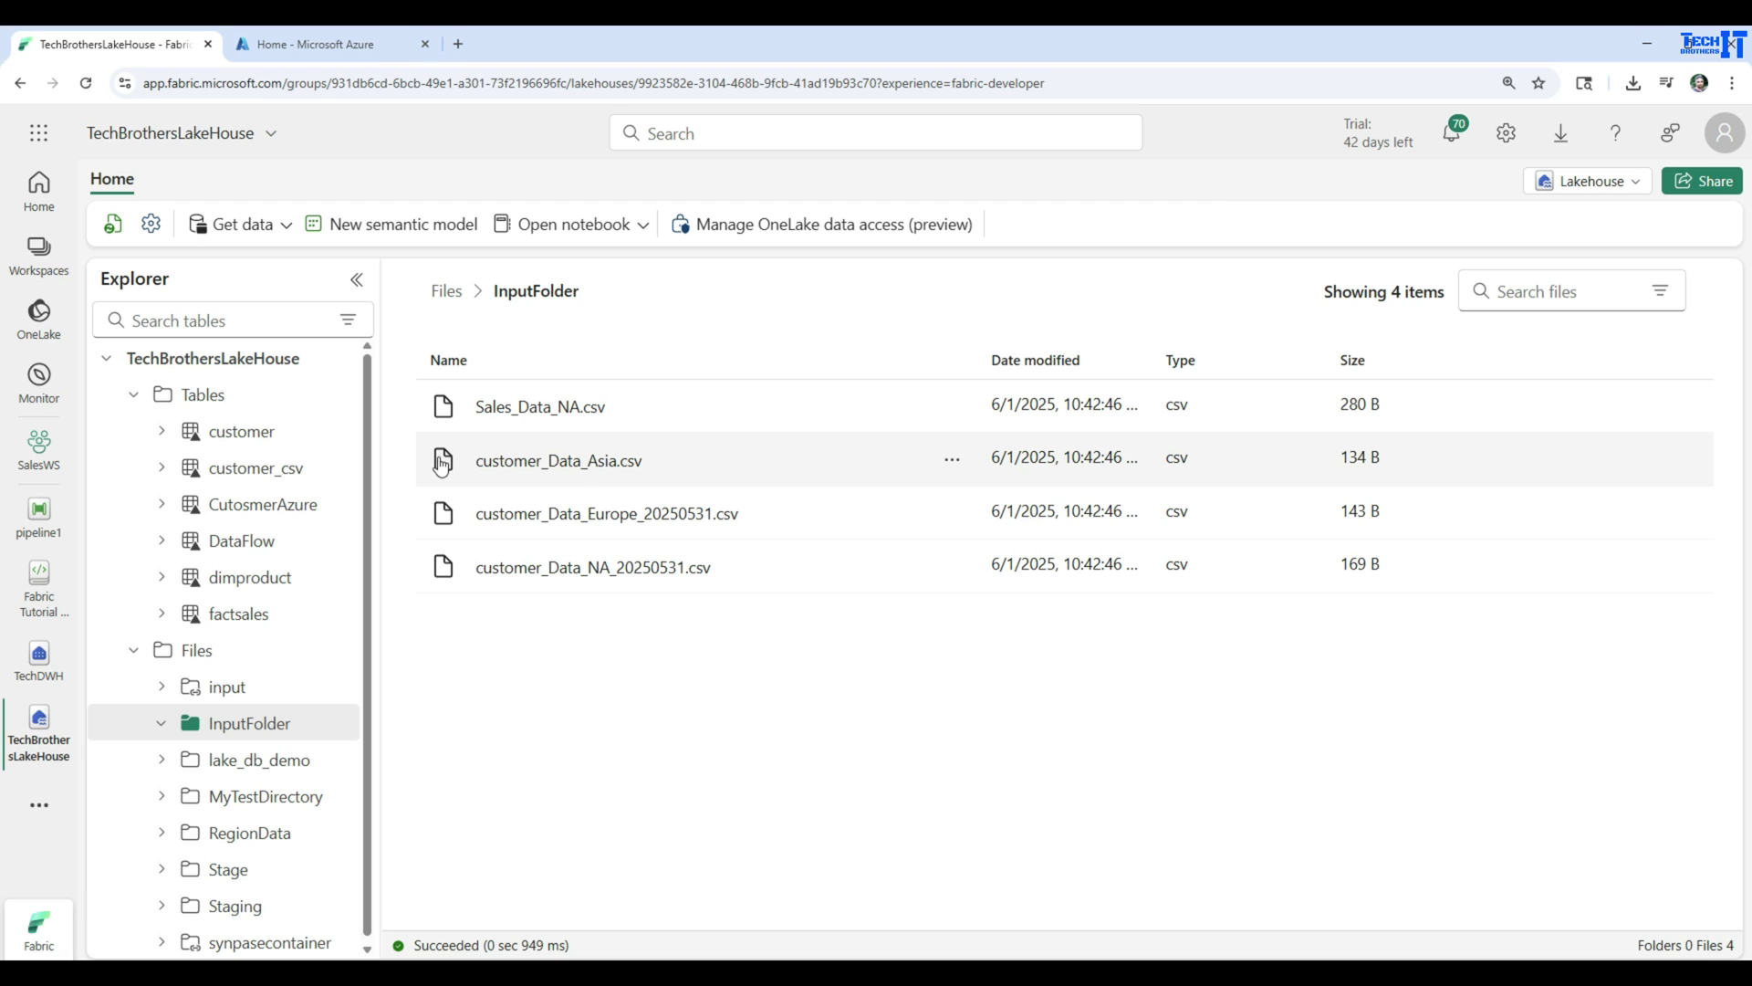
Open the Pipelines folder in the SalesWS workspace.
click(37, 448)
click(143, 353)
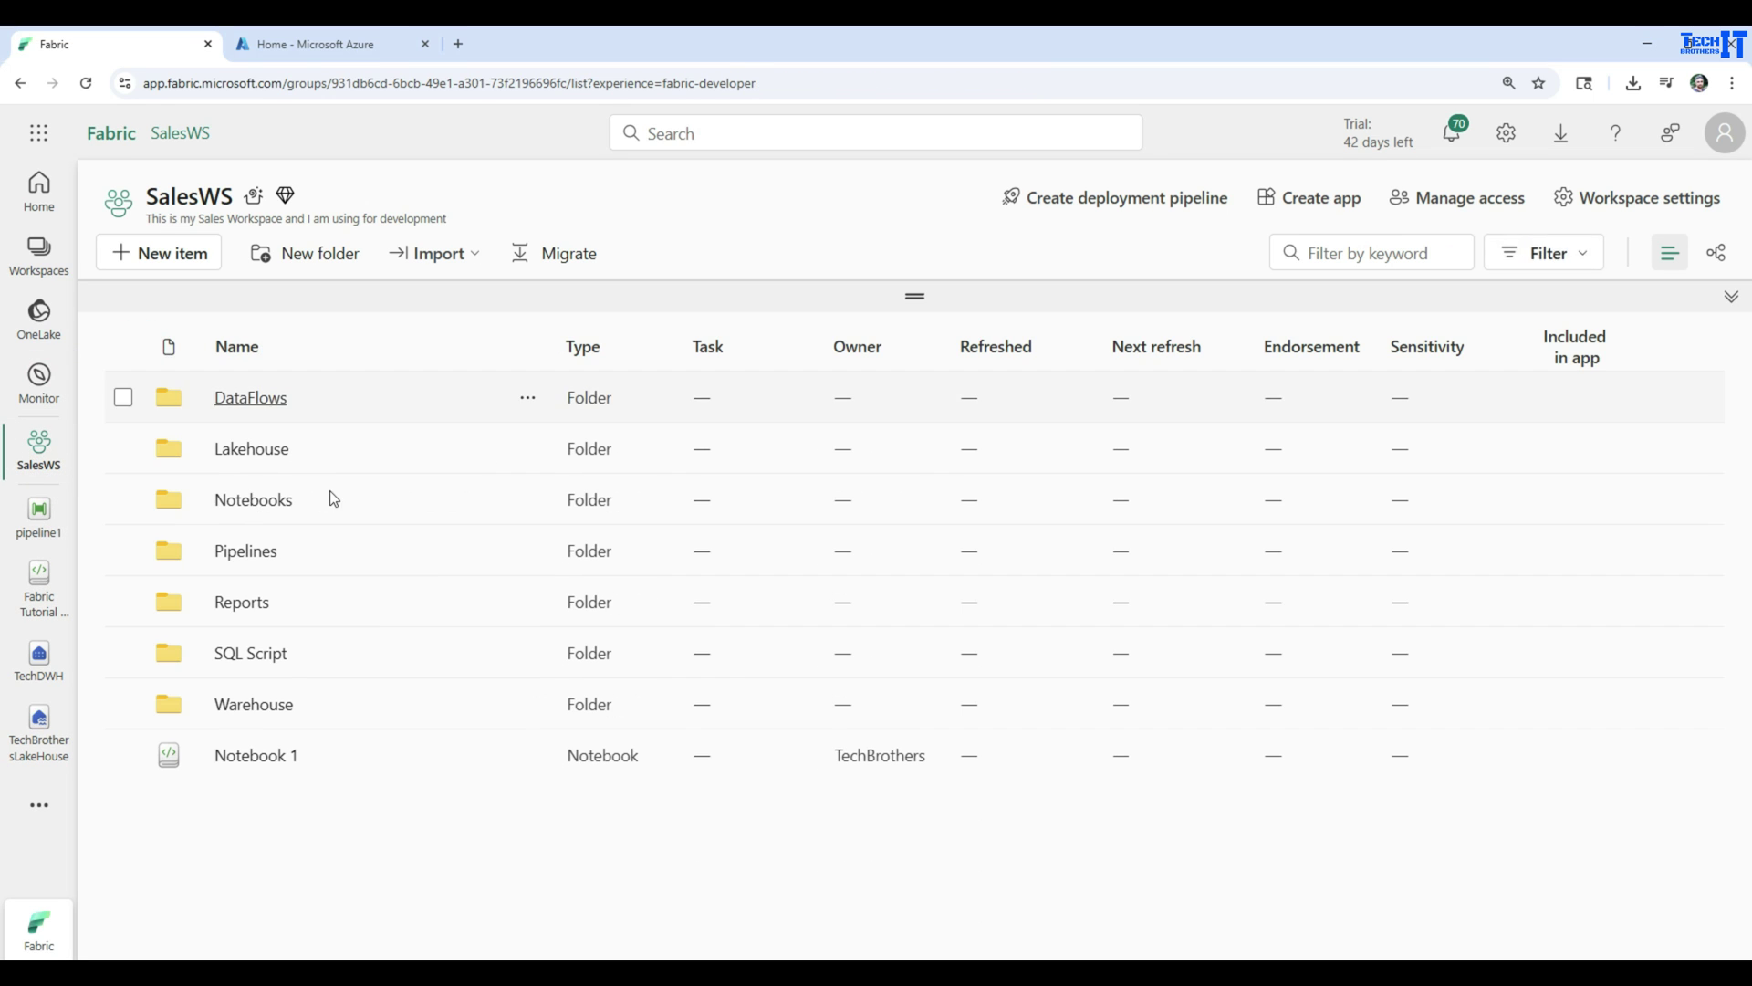
click(236, 560)
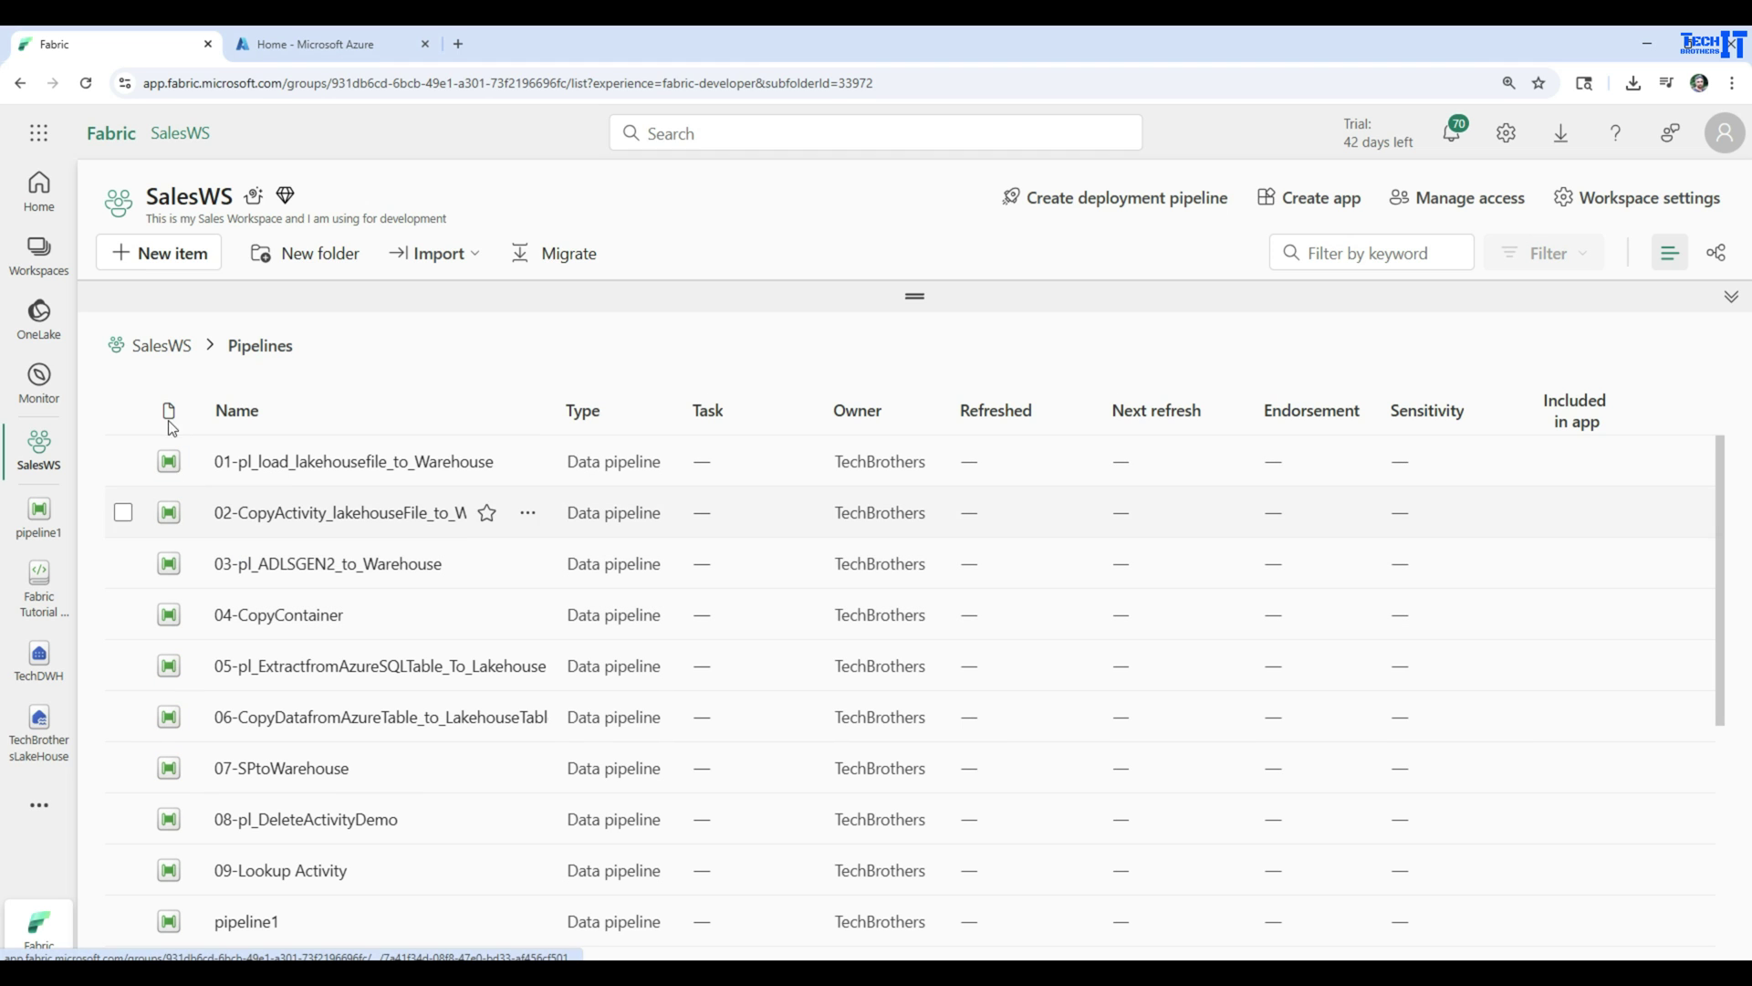
Create a new data pipeline, replacing the default name pipeline2 with pl_FailActivity.
click(190, 280)
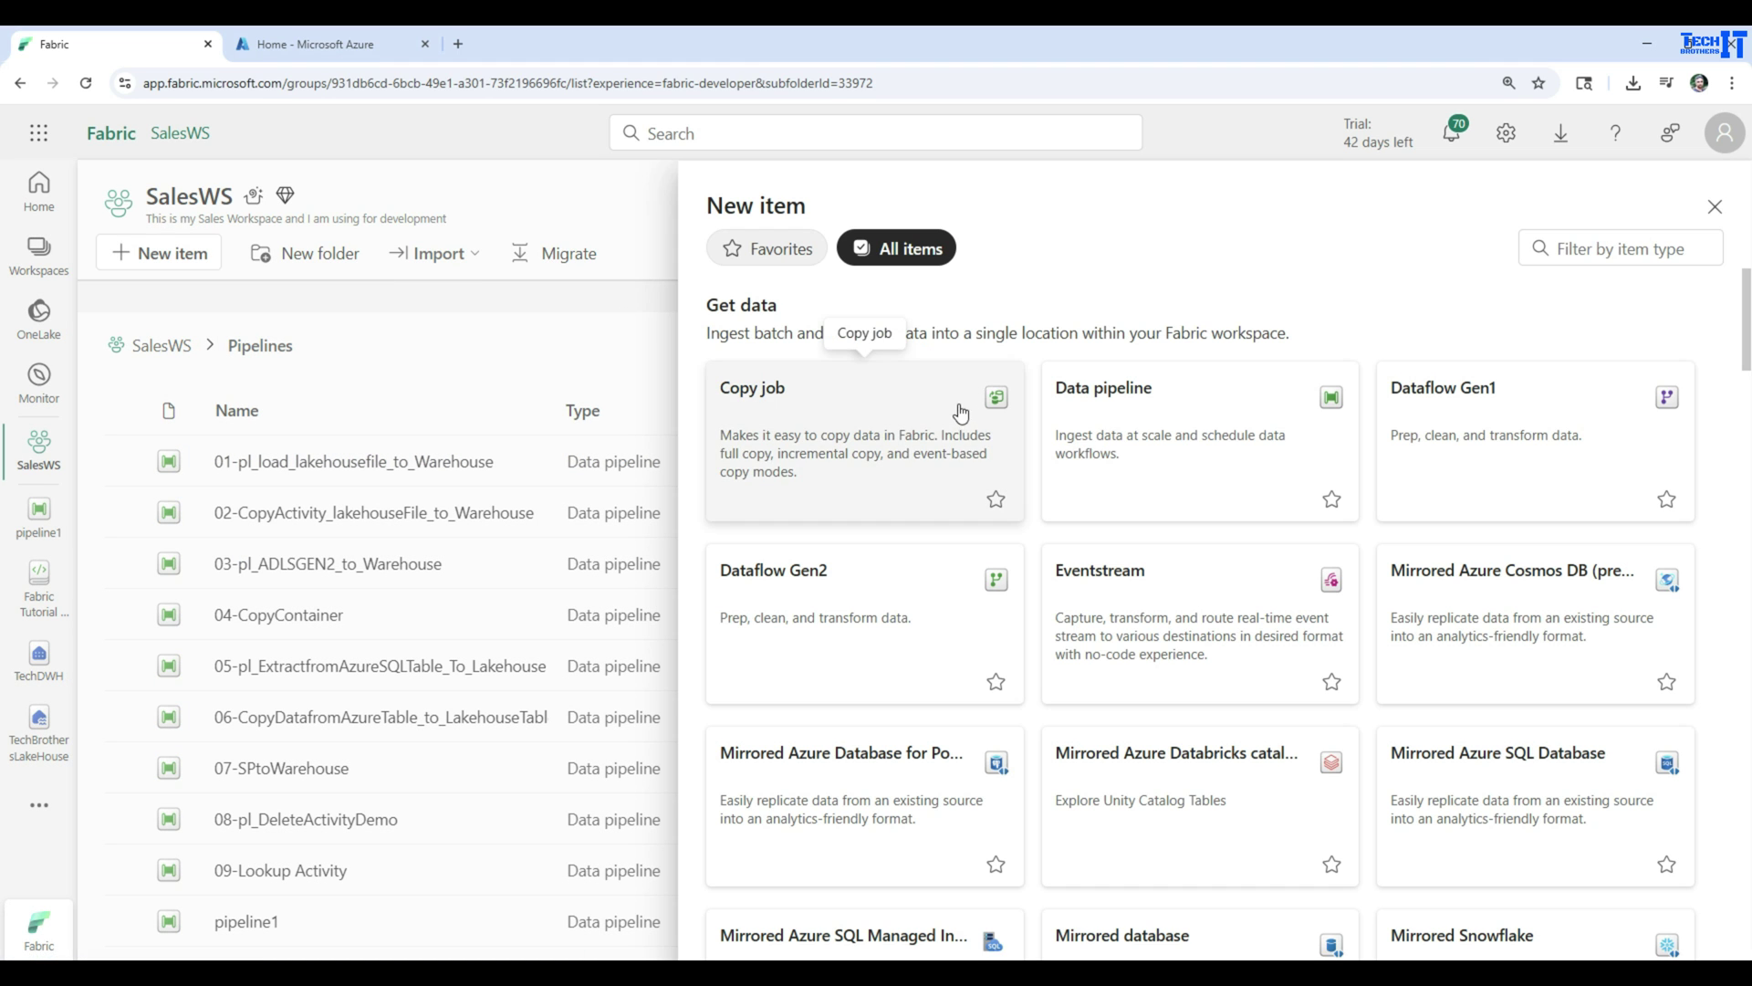
click(1142, 430)
drag(839, 501, 608, 500)
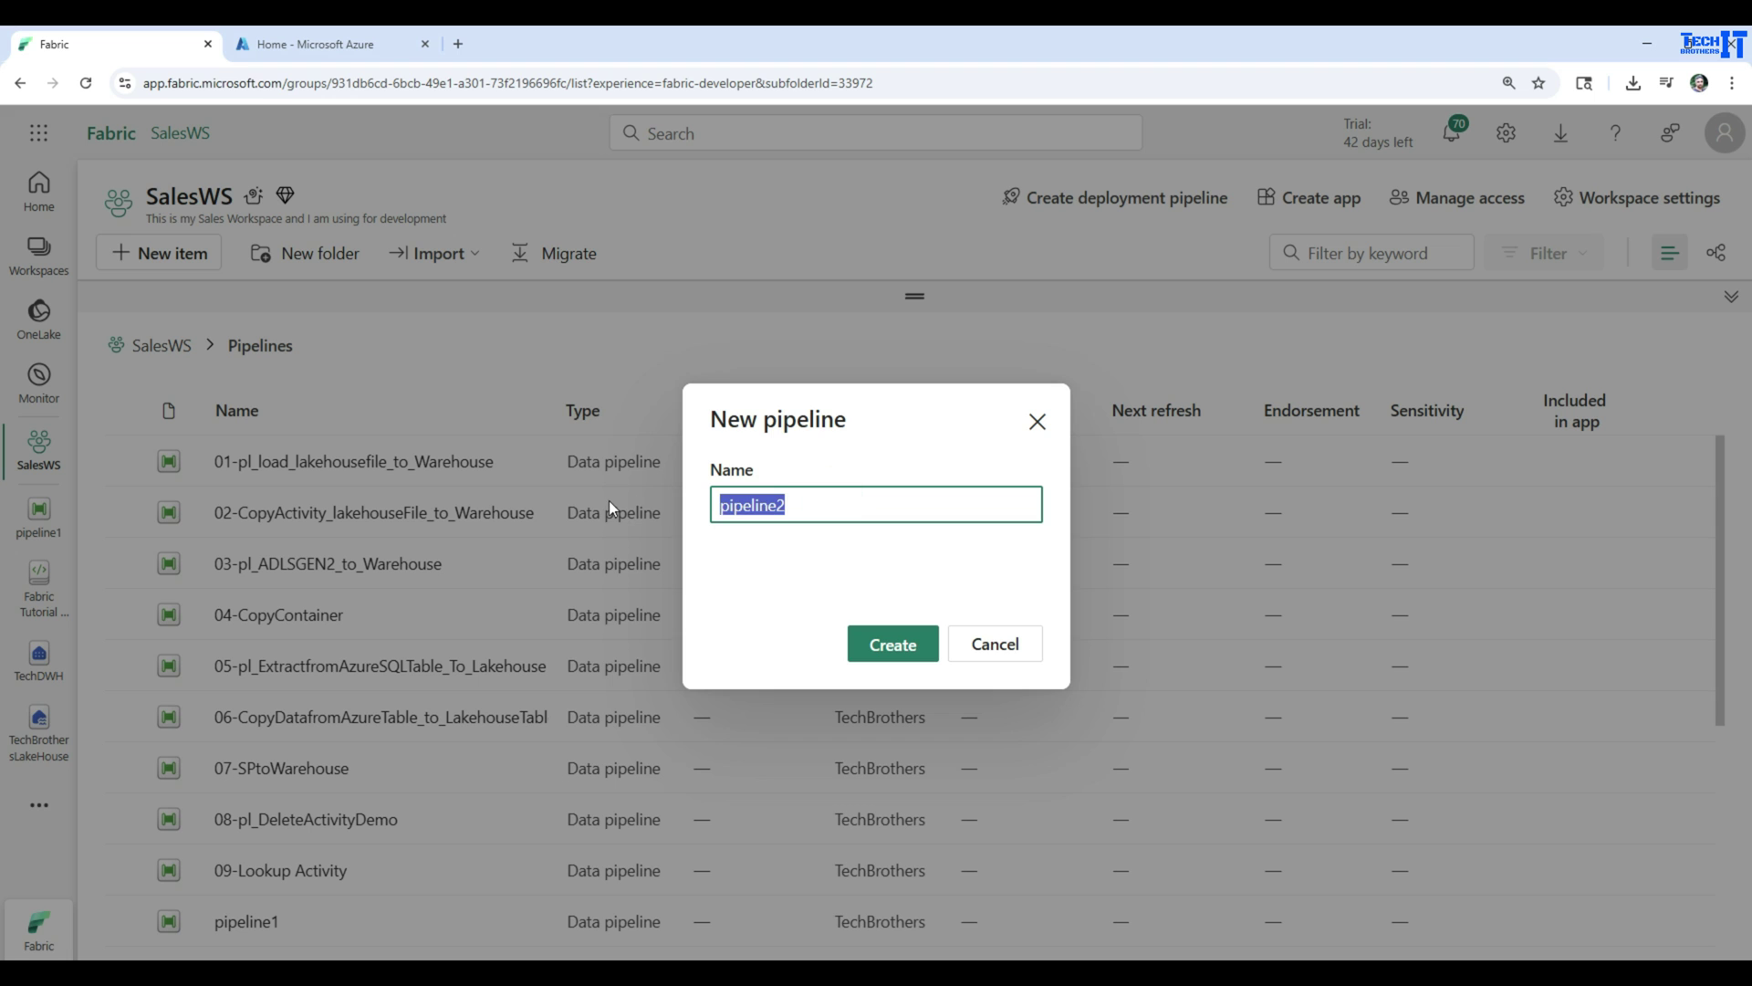
key(BackSpace)
text(pl_D)
key(BackSpace)
text(Fail)
text(Ac)
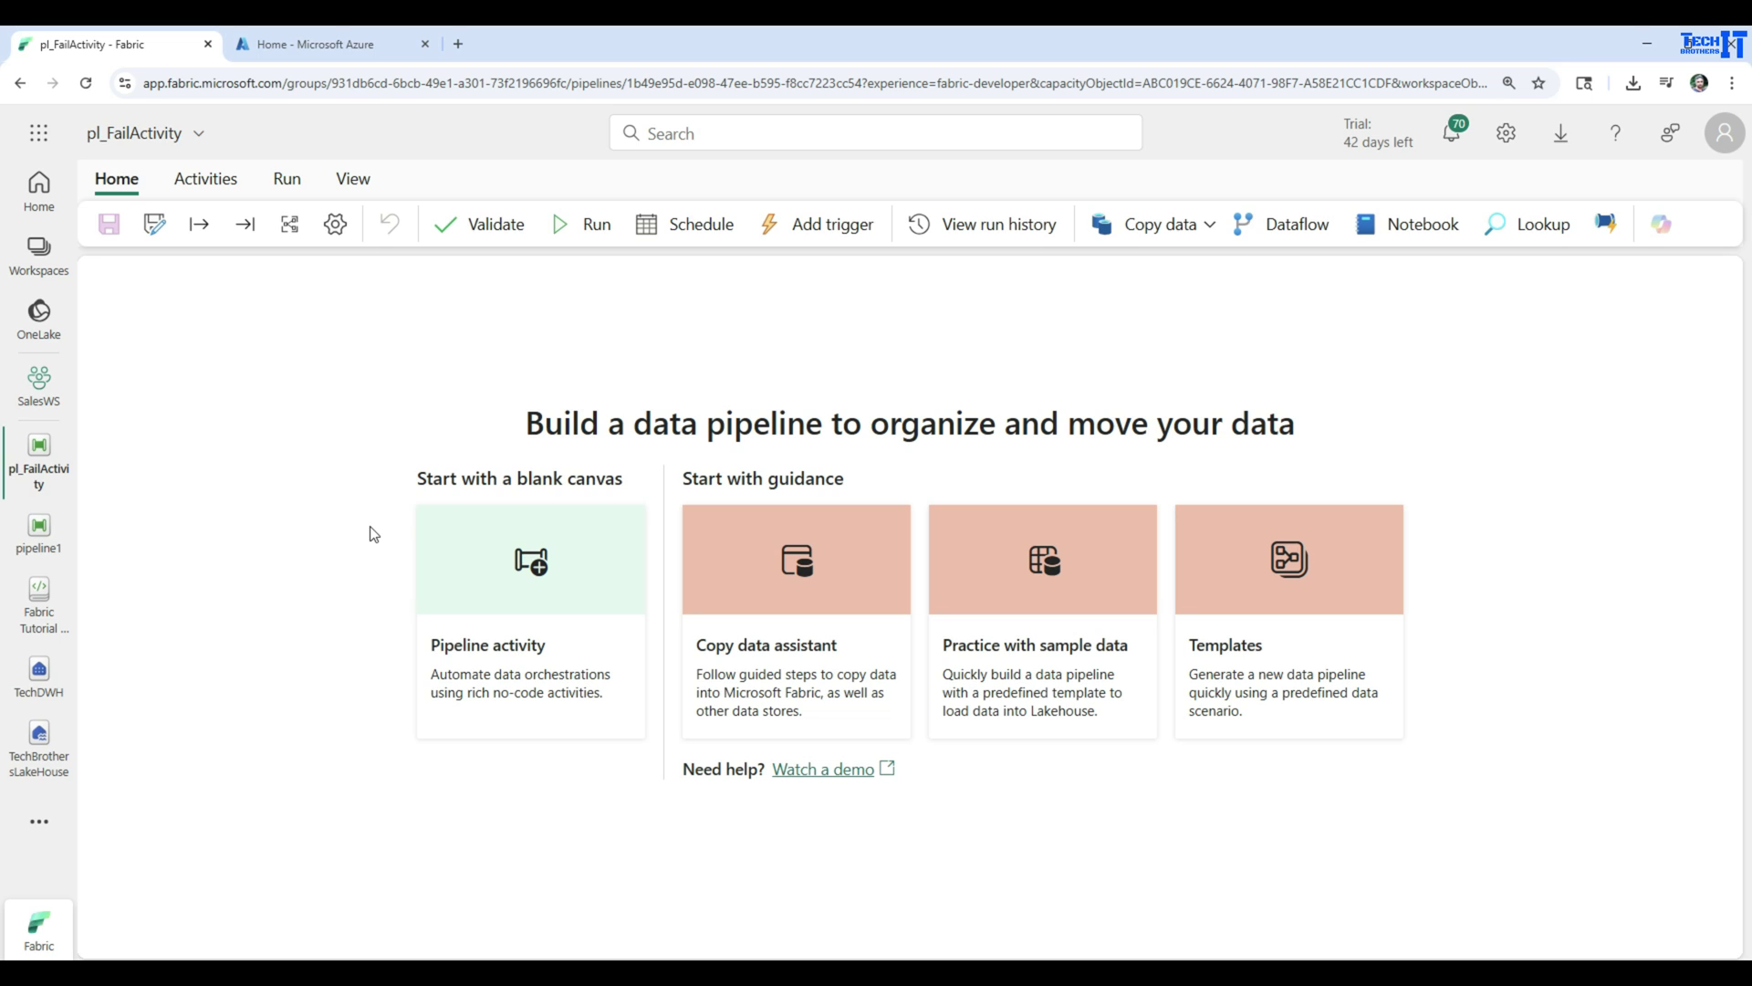
Add a Get Metadata activity to the pipeline canvas.
click(473, 682)
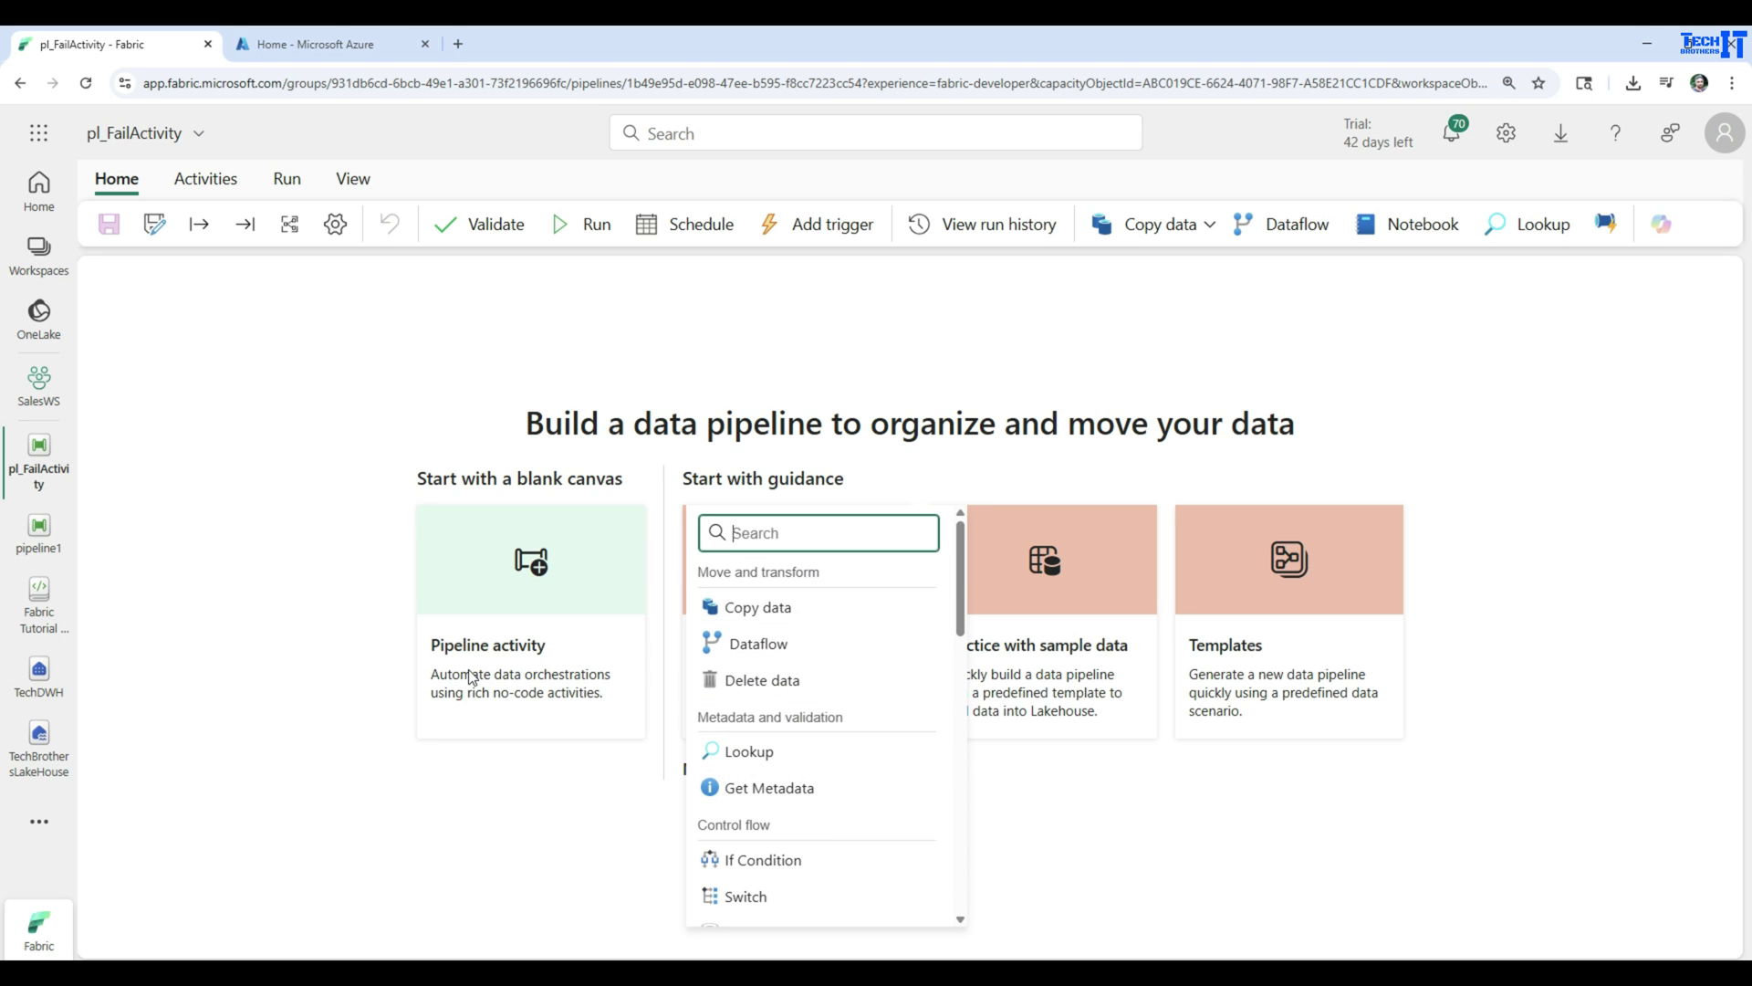
click(780, 792)
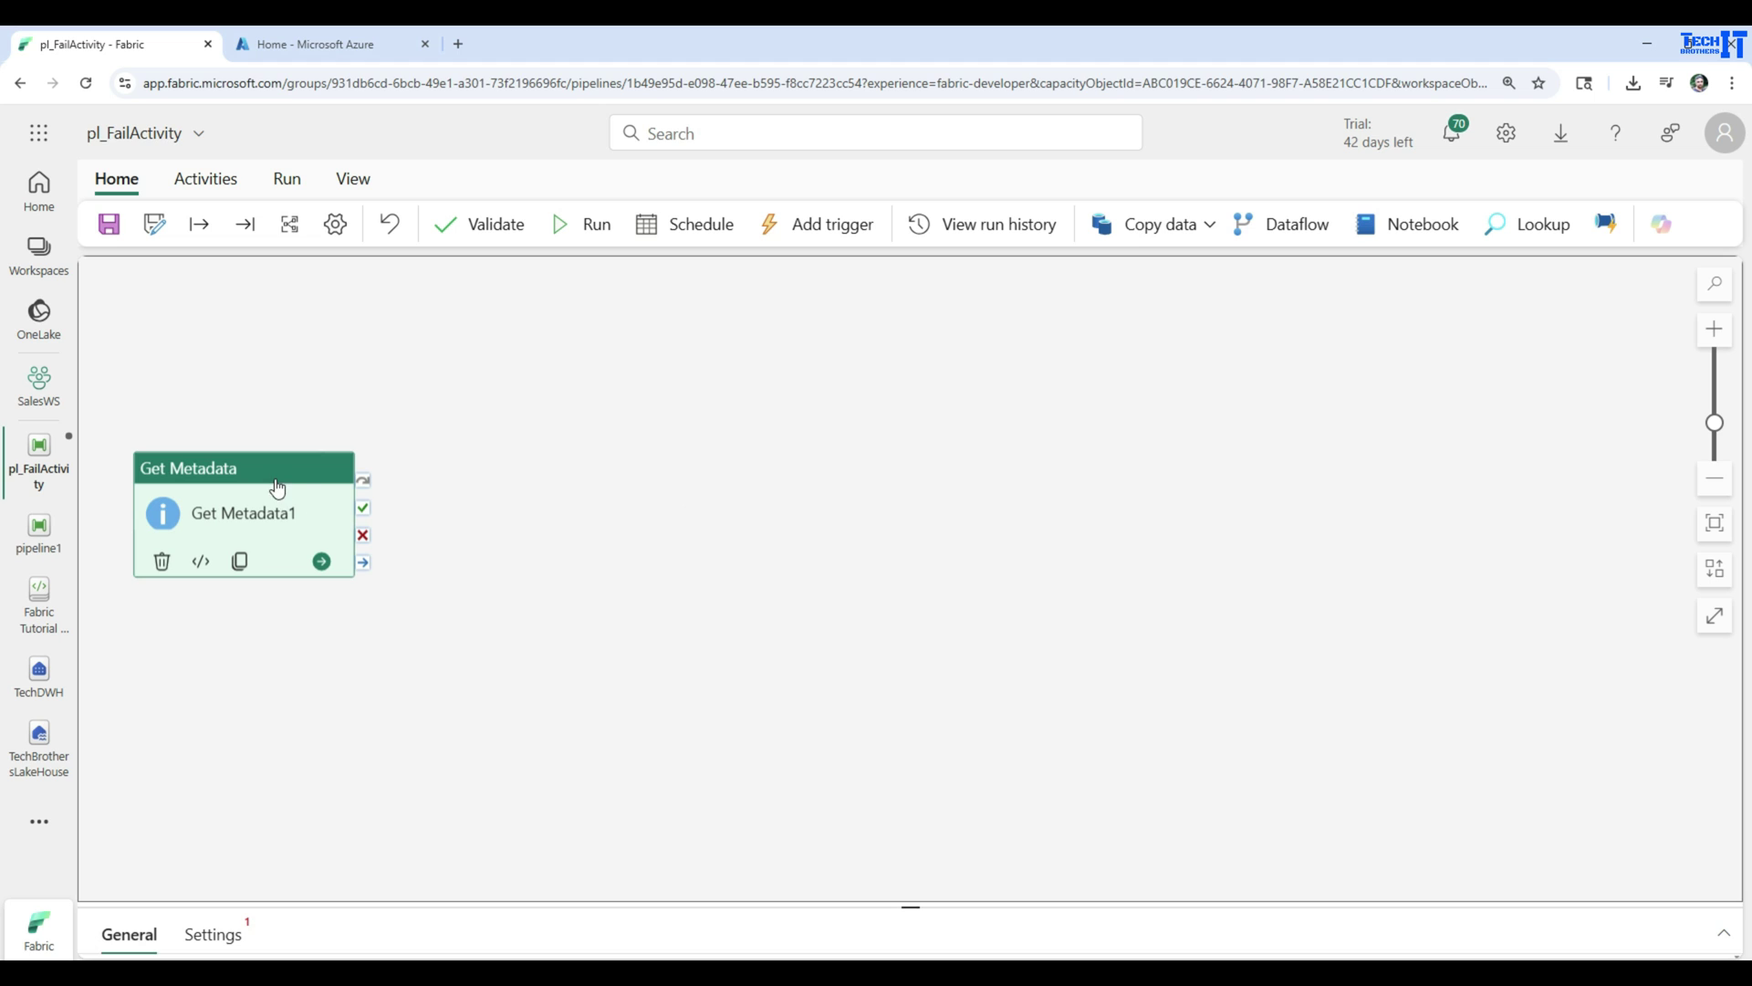
drag(435, 440, 548, 402)
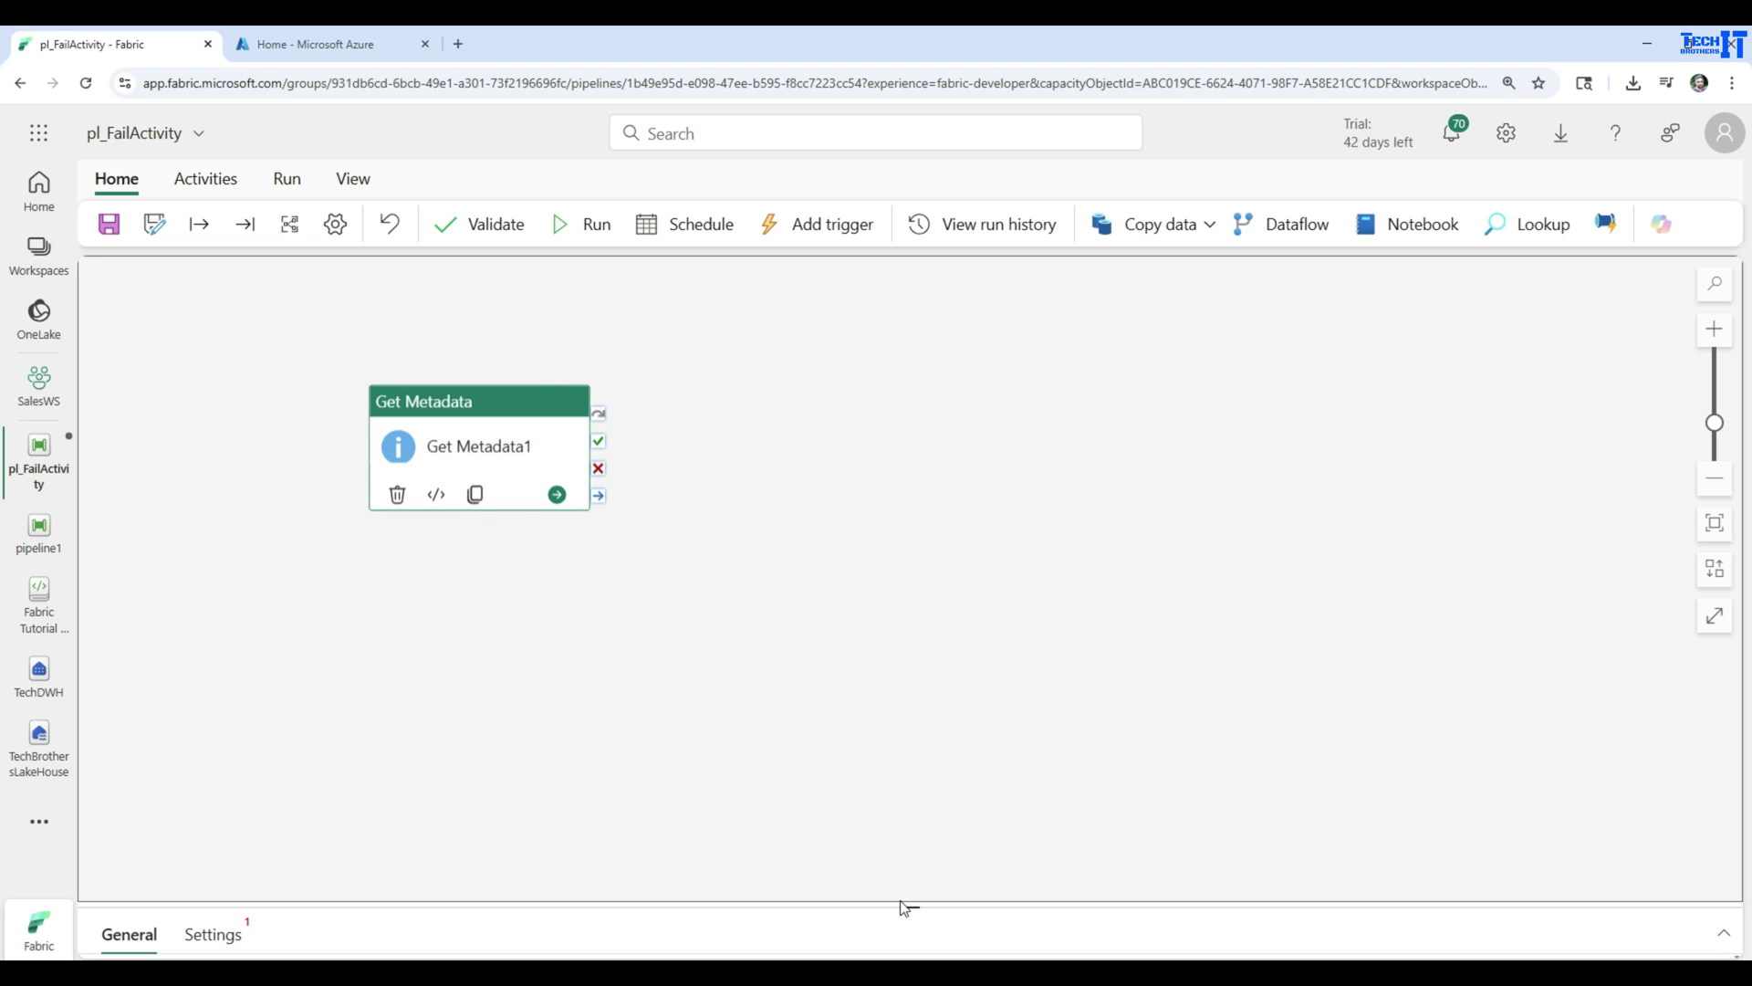
drag(908, 906, 915, 628)
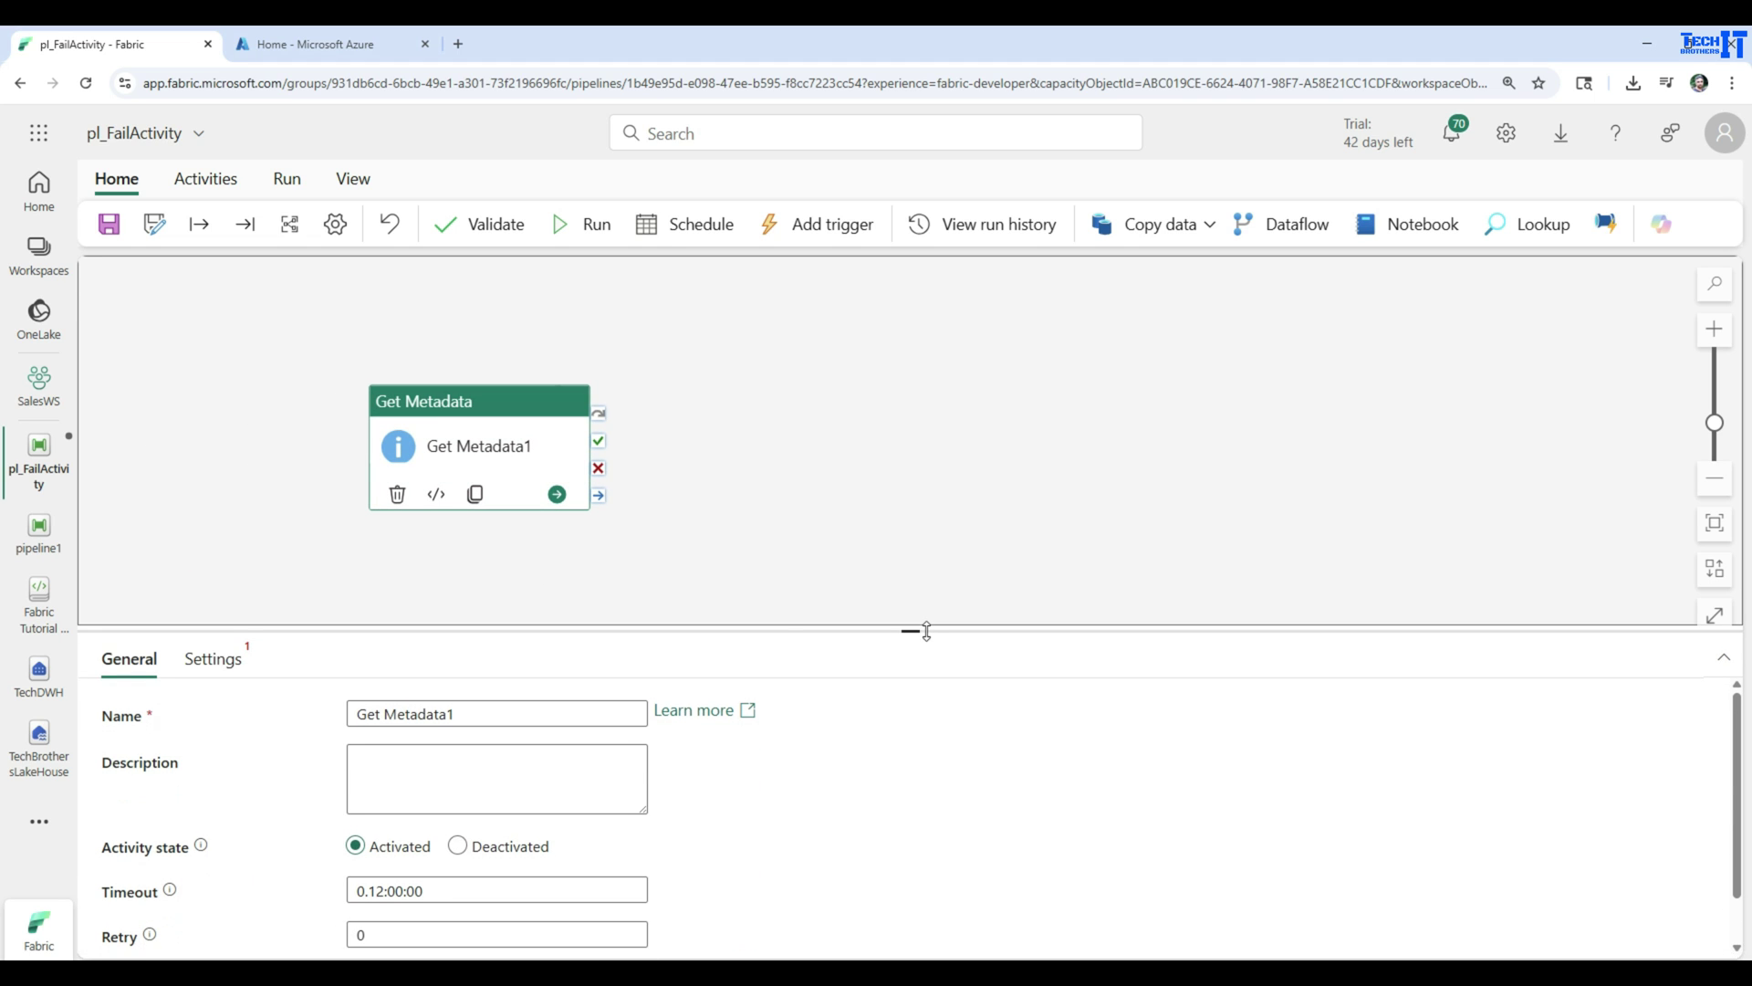
Connect Get Metadata1 to TechBrothersLakeHouse with root folder Files, then browse for the file.
click(200, 669)
click(489, 712)
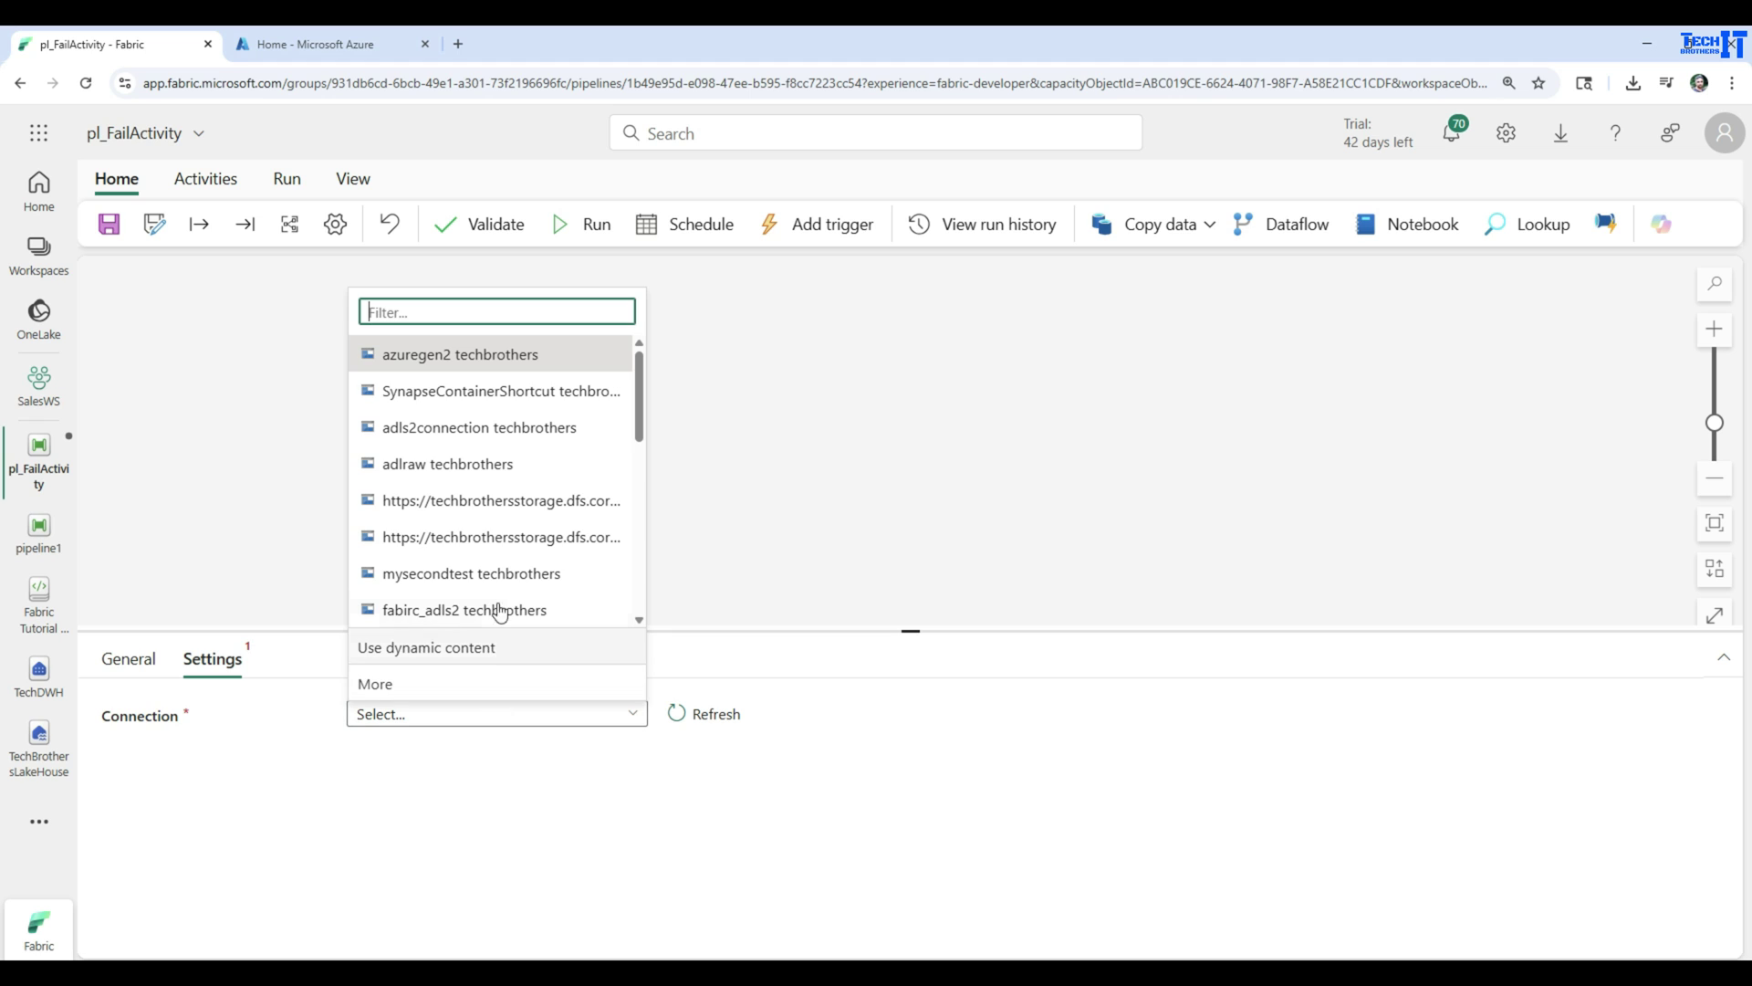
scroll(501, 579, down, 3)
scroll(513, 554, down, 3)
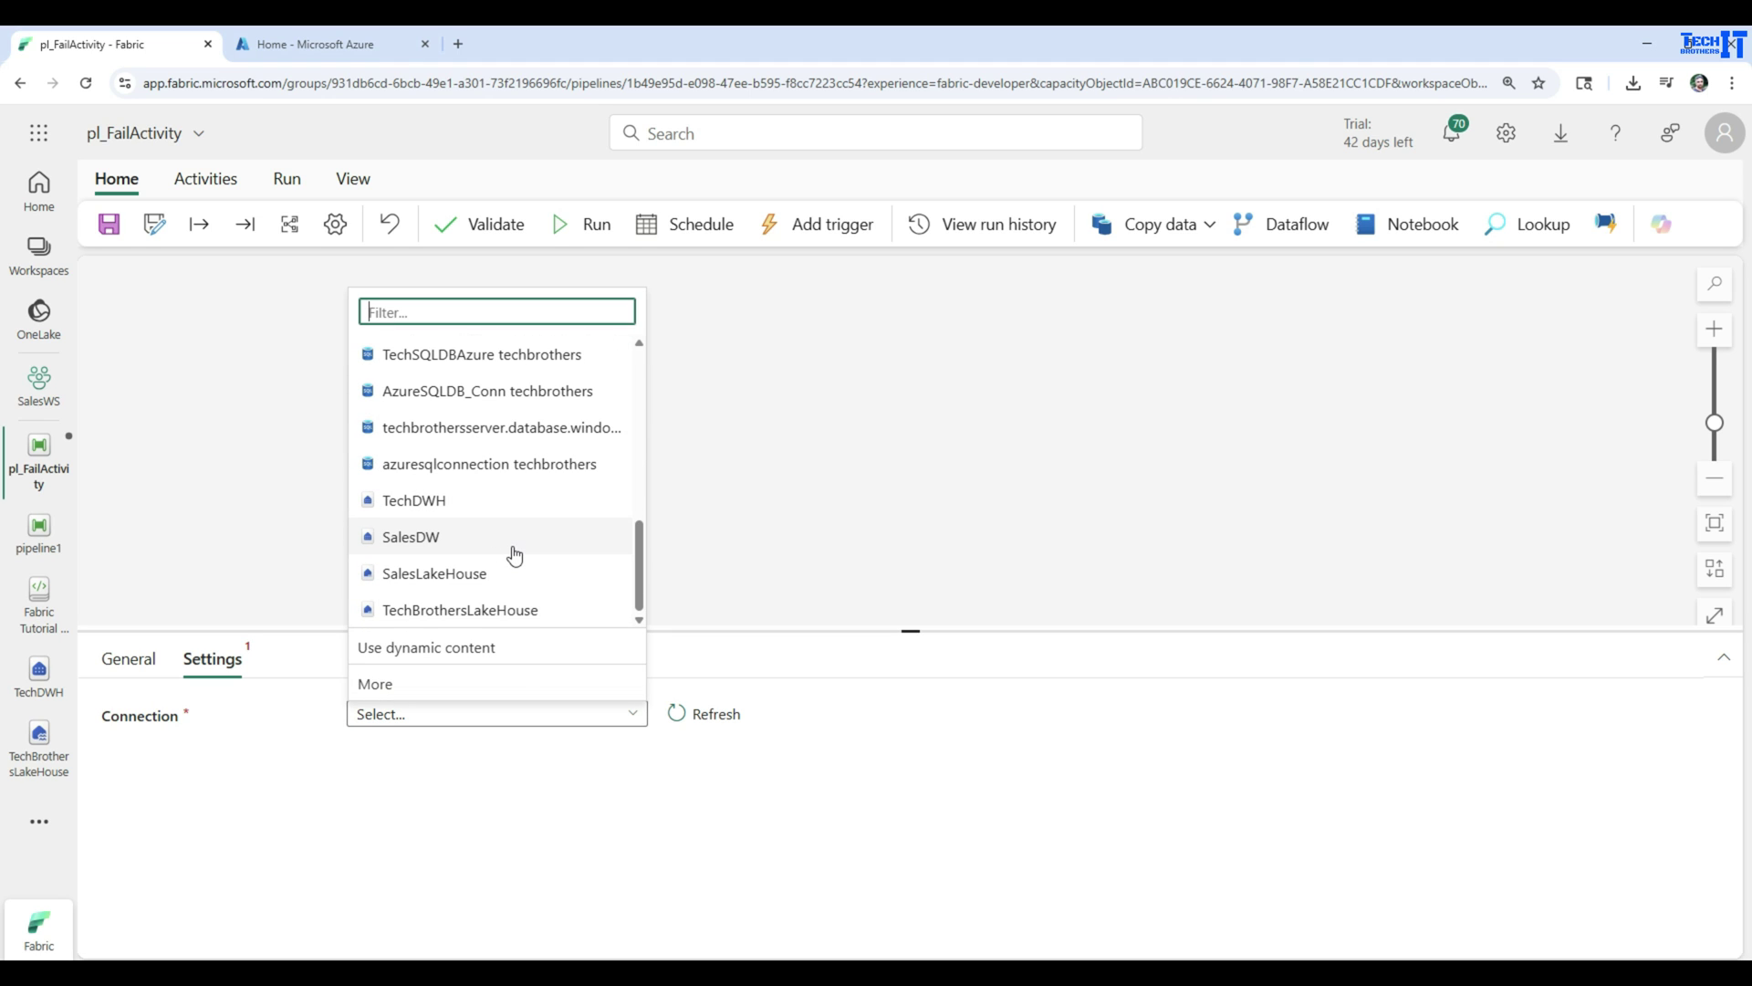
click(467, 620)
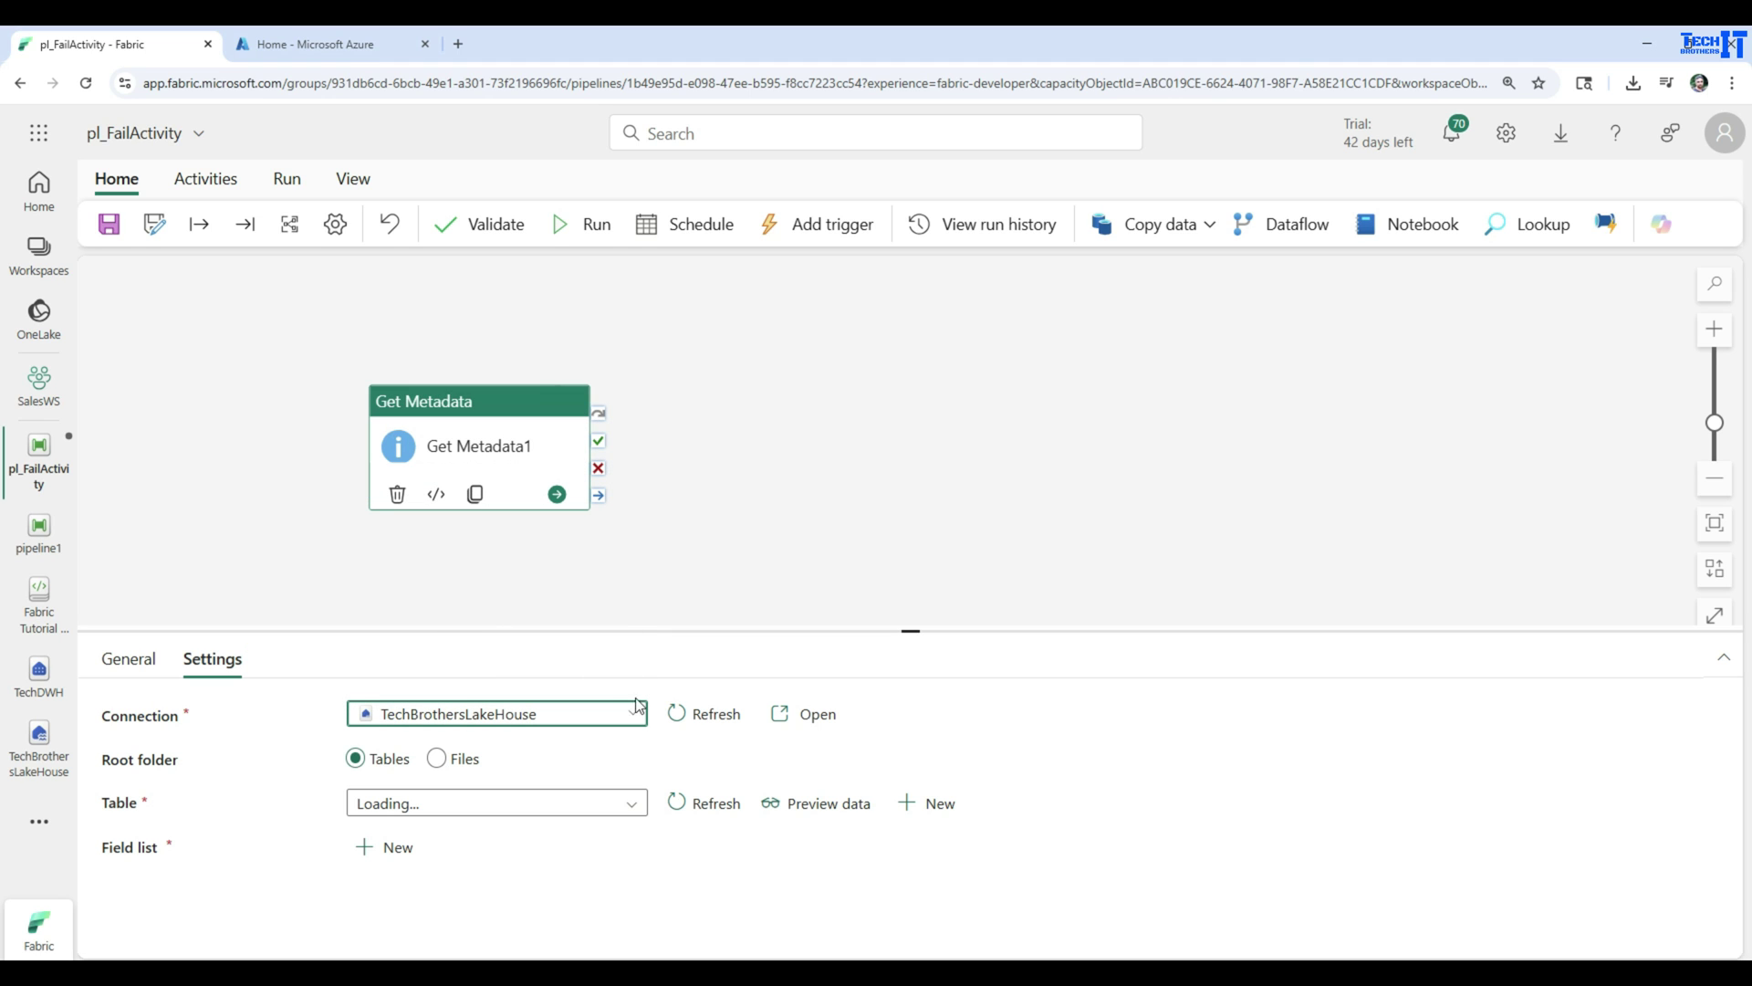
drag(744, 628, 747, 568)
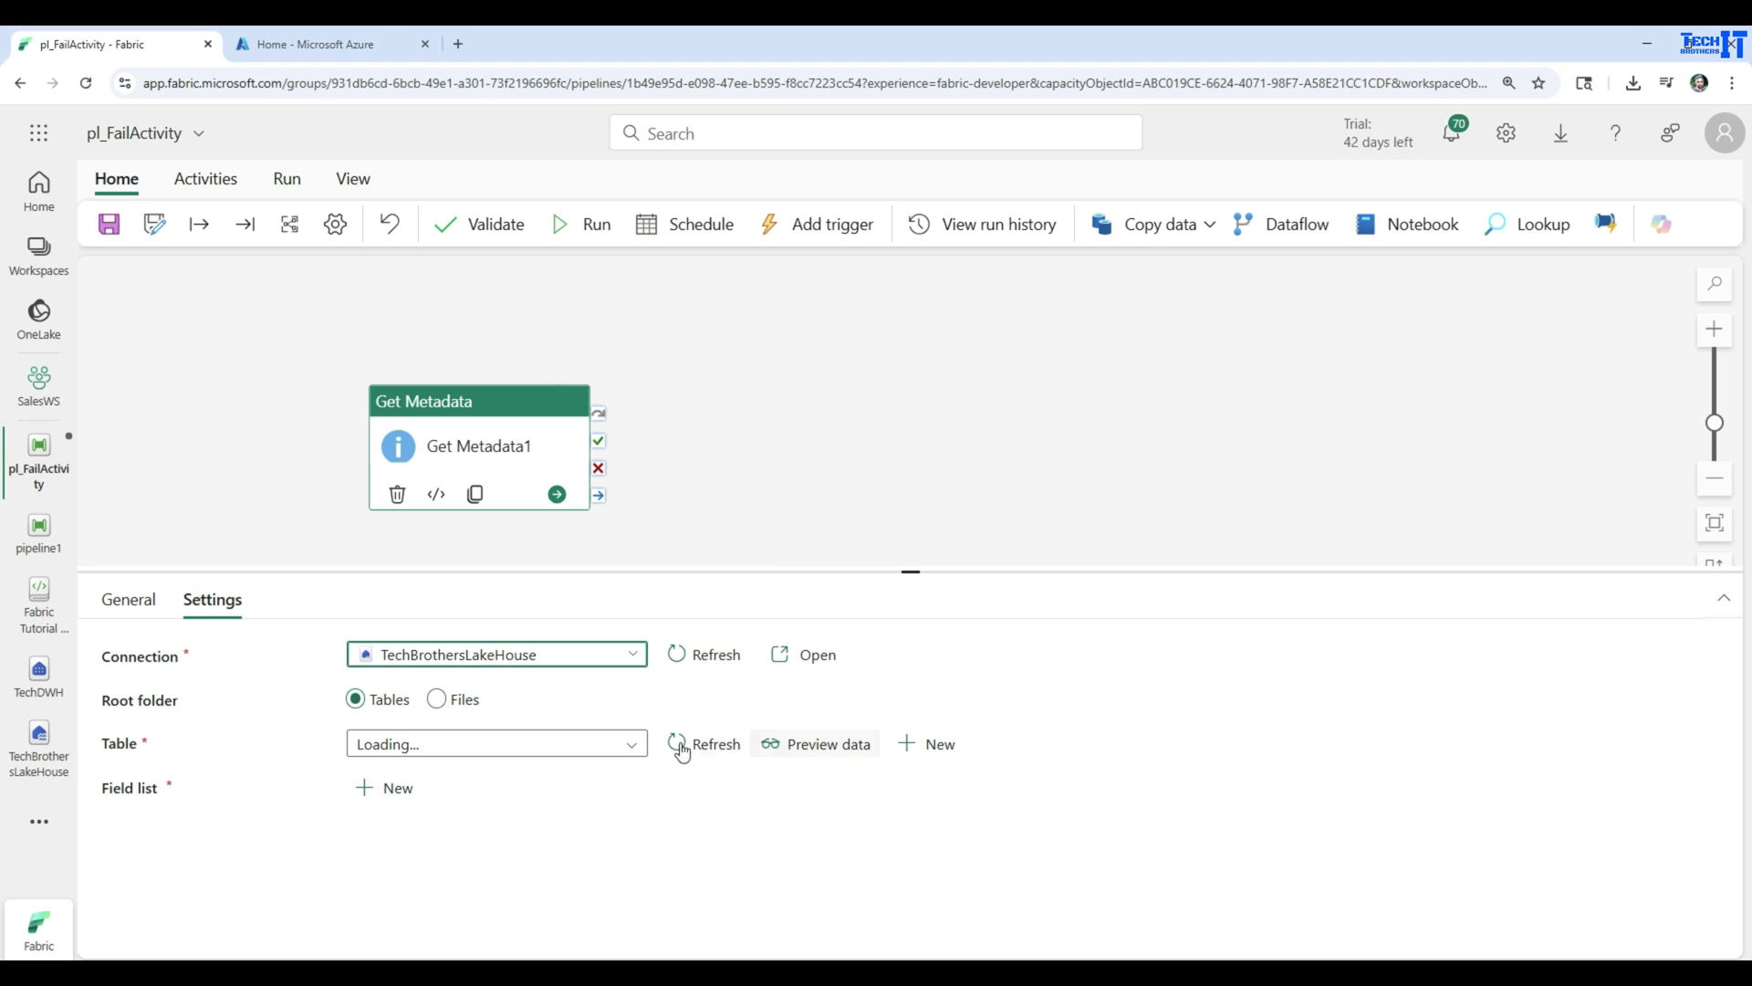
click(436, 699)
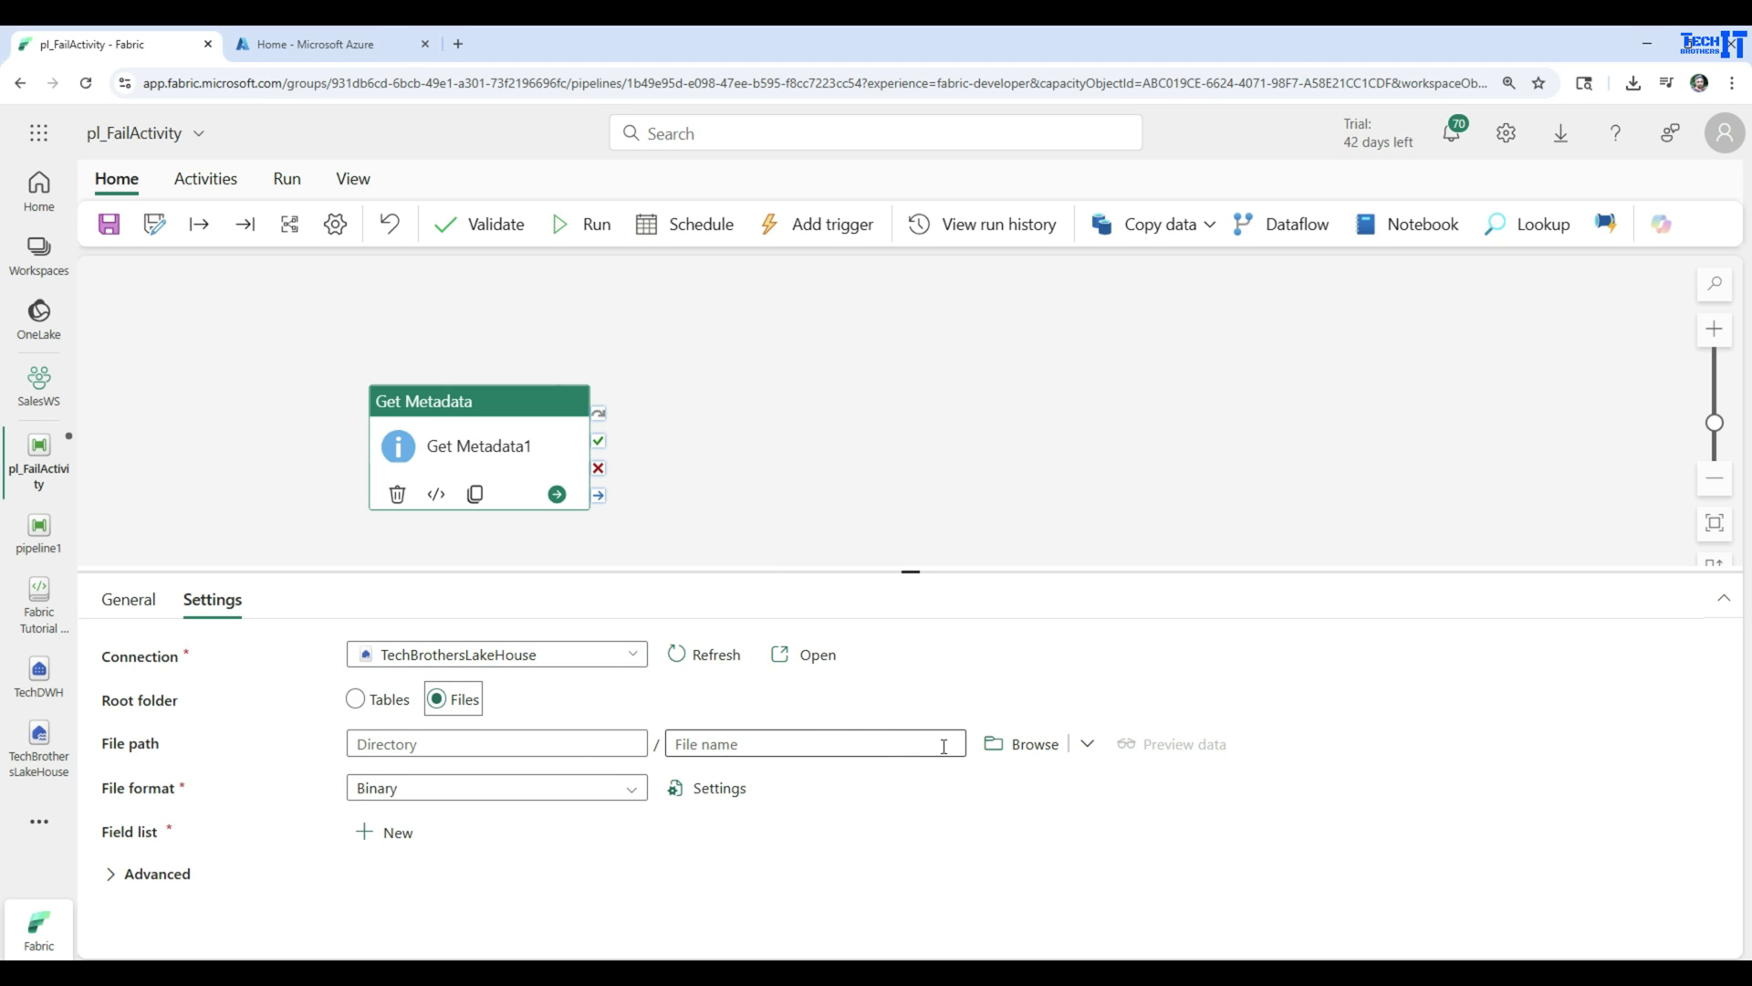
click(1019, 746)
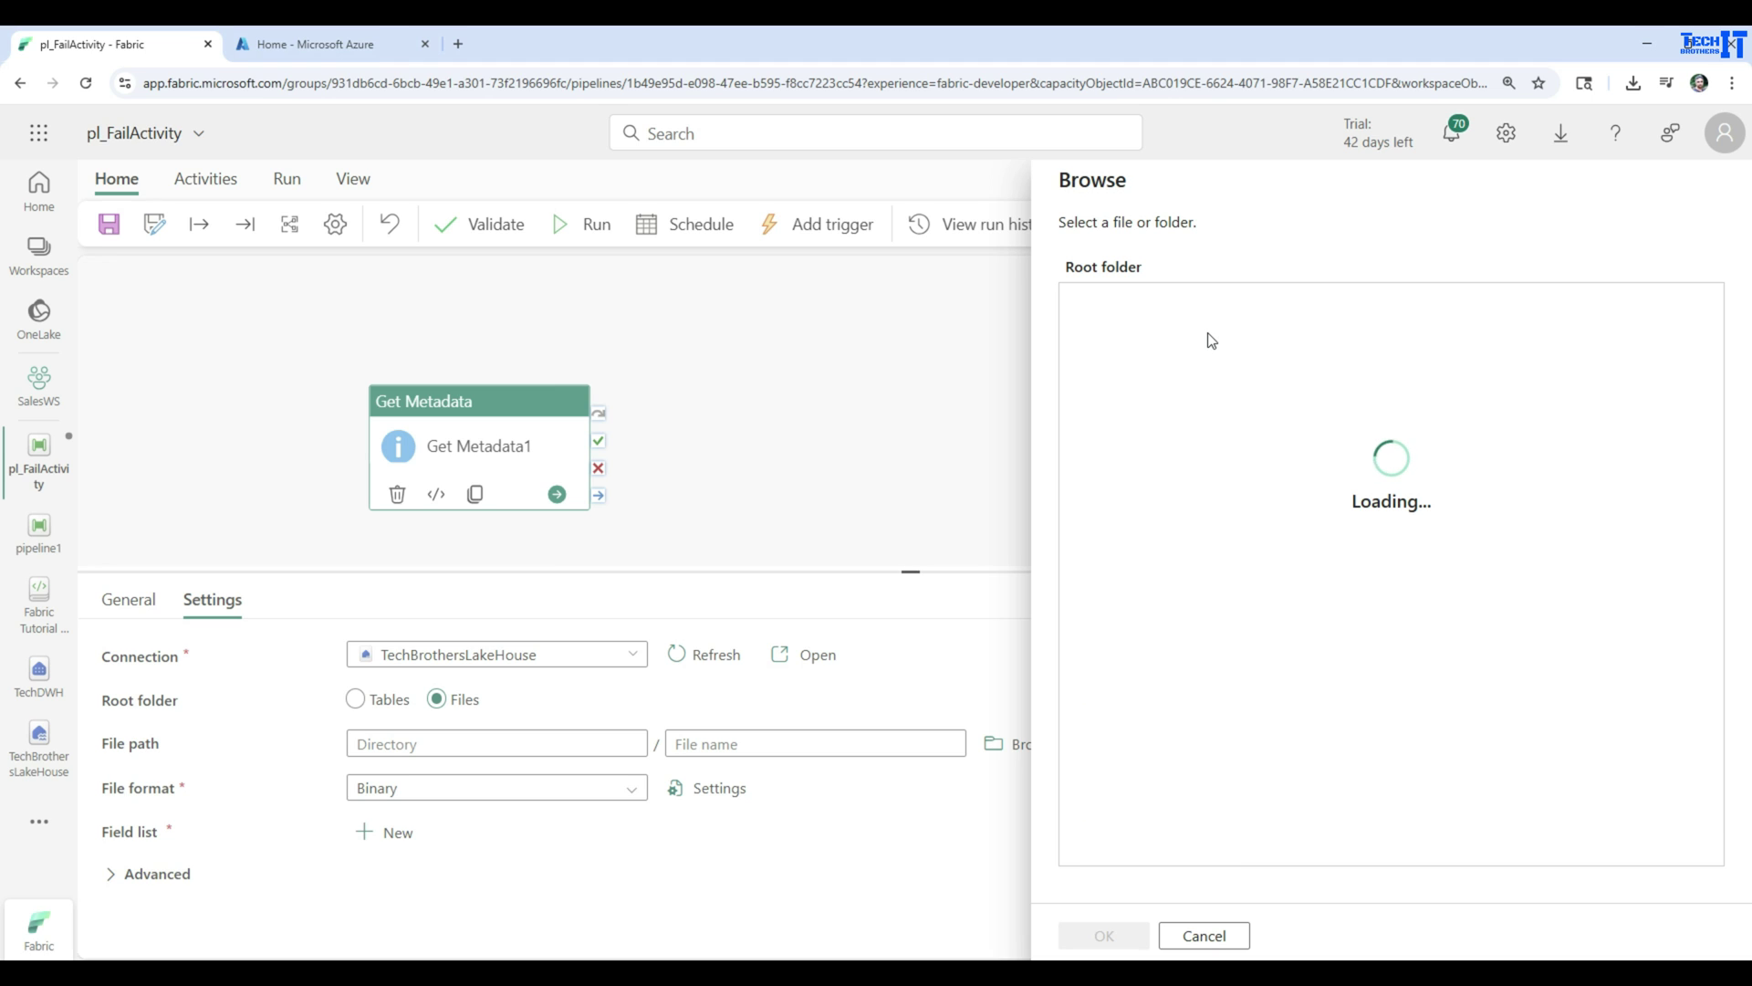
Set the Get Metadata1 path to InputFolder/Sales_Data_NA.csv.
click(1140, 308)
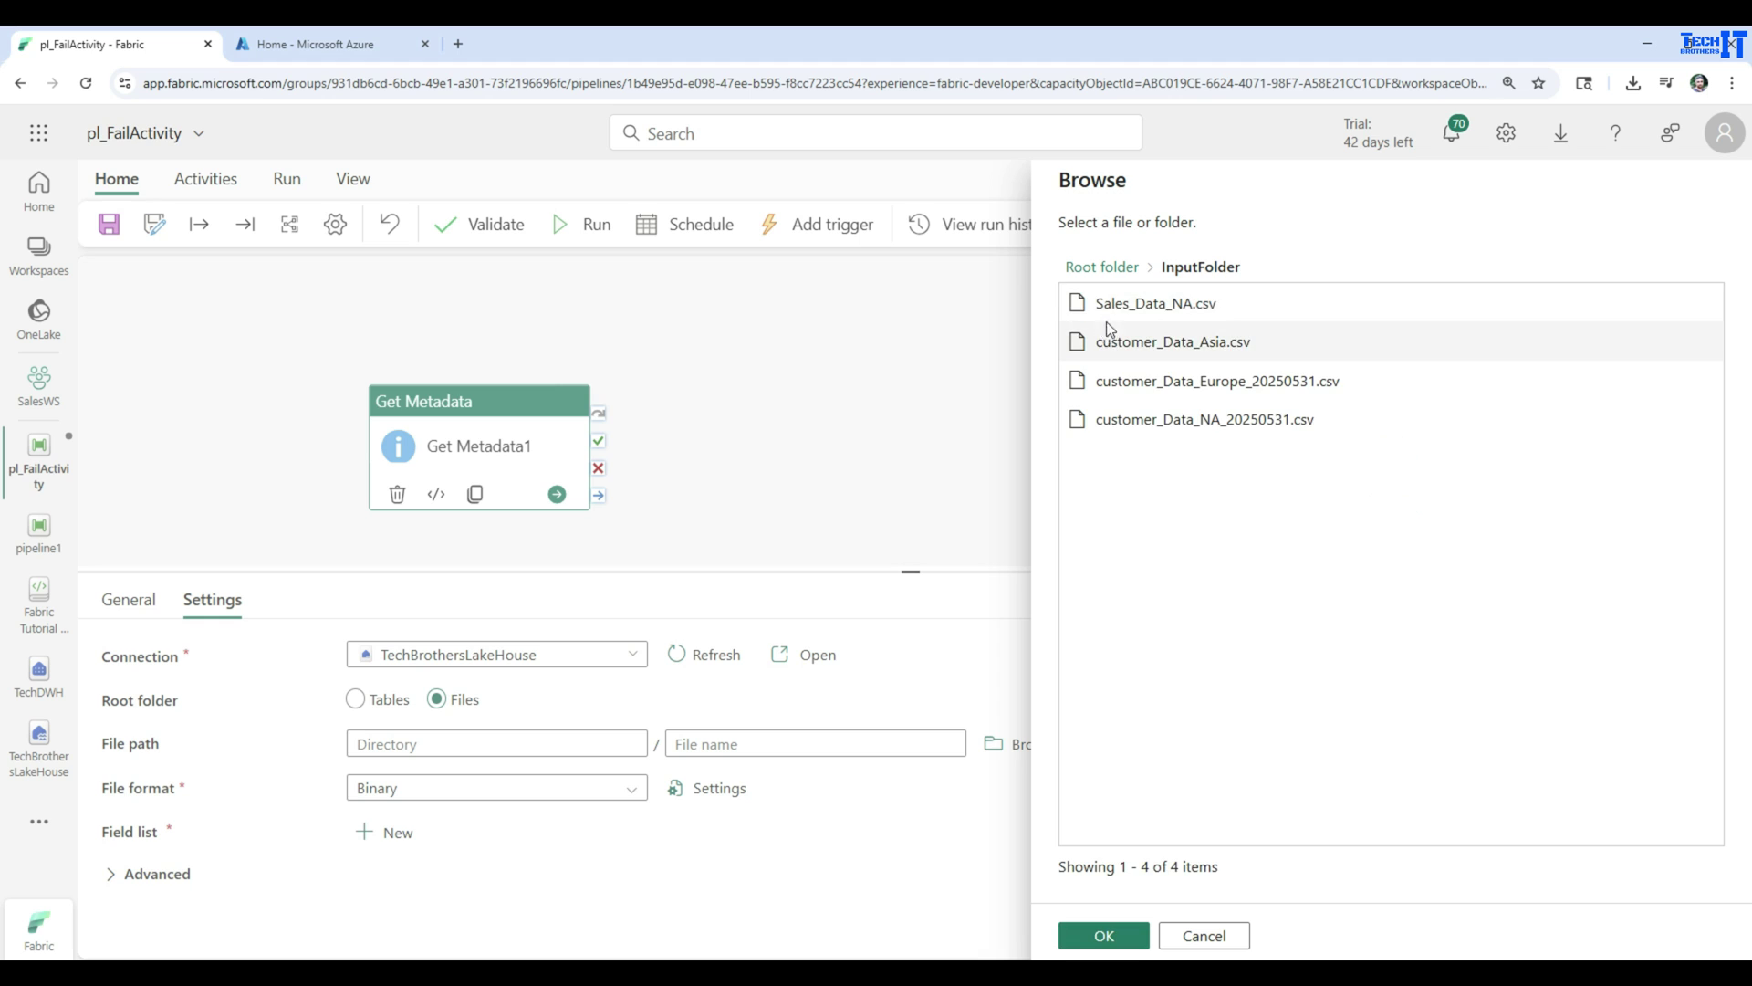
click(1162, 313)
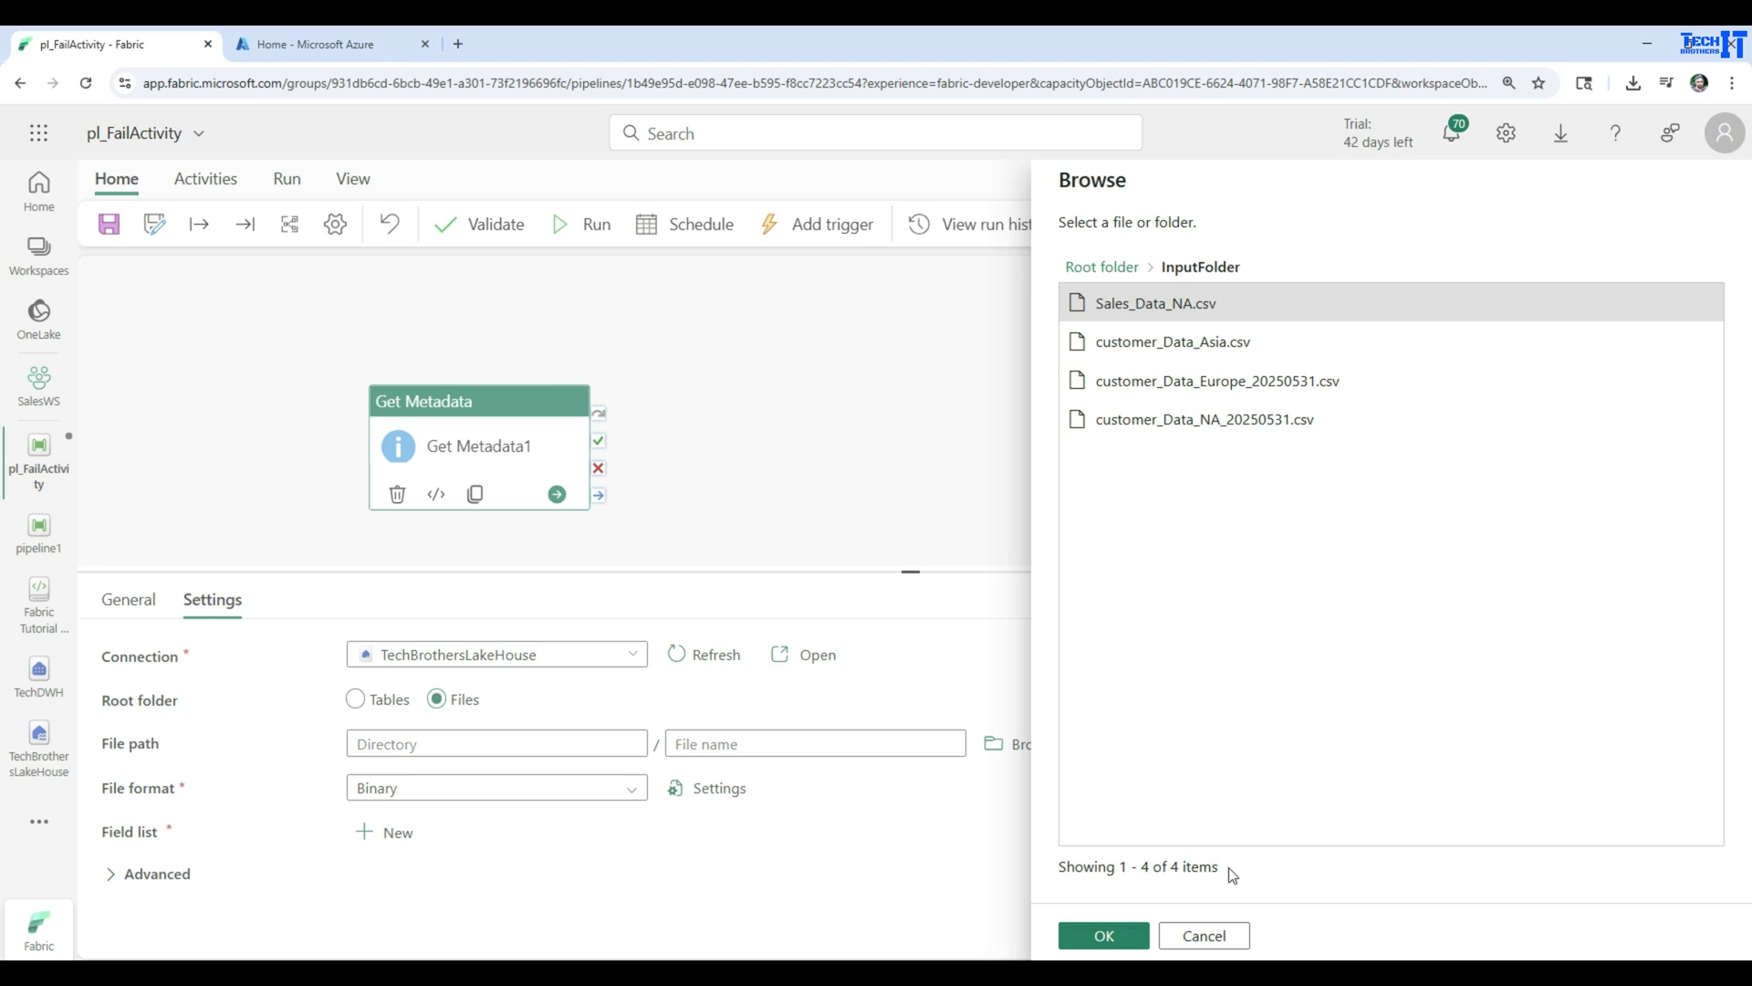
click(1107, 933)
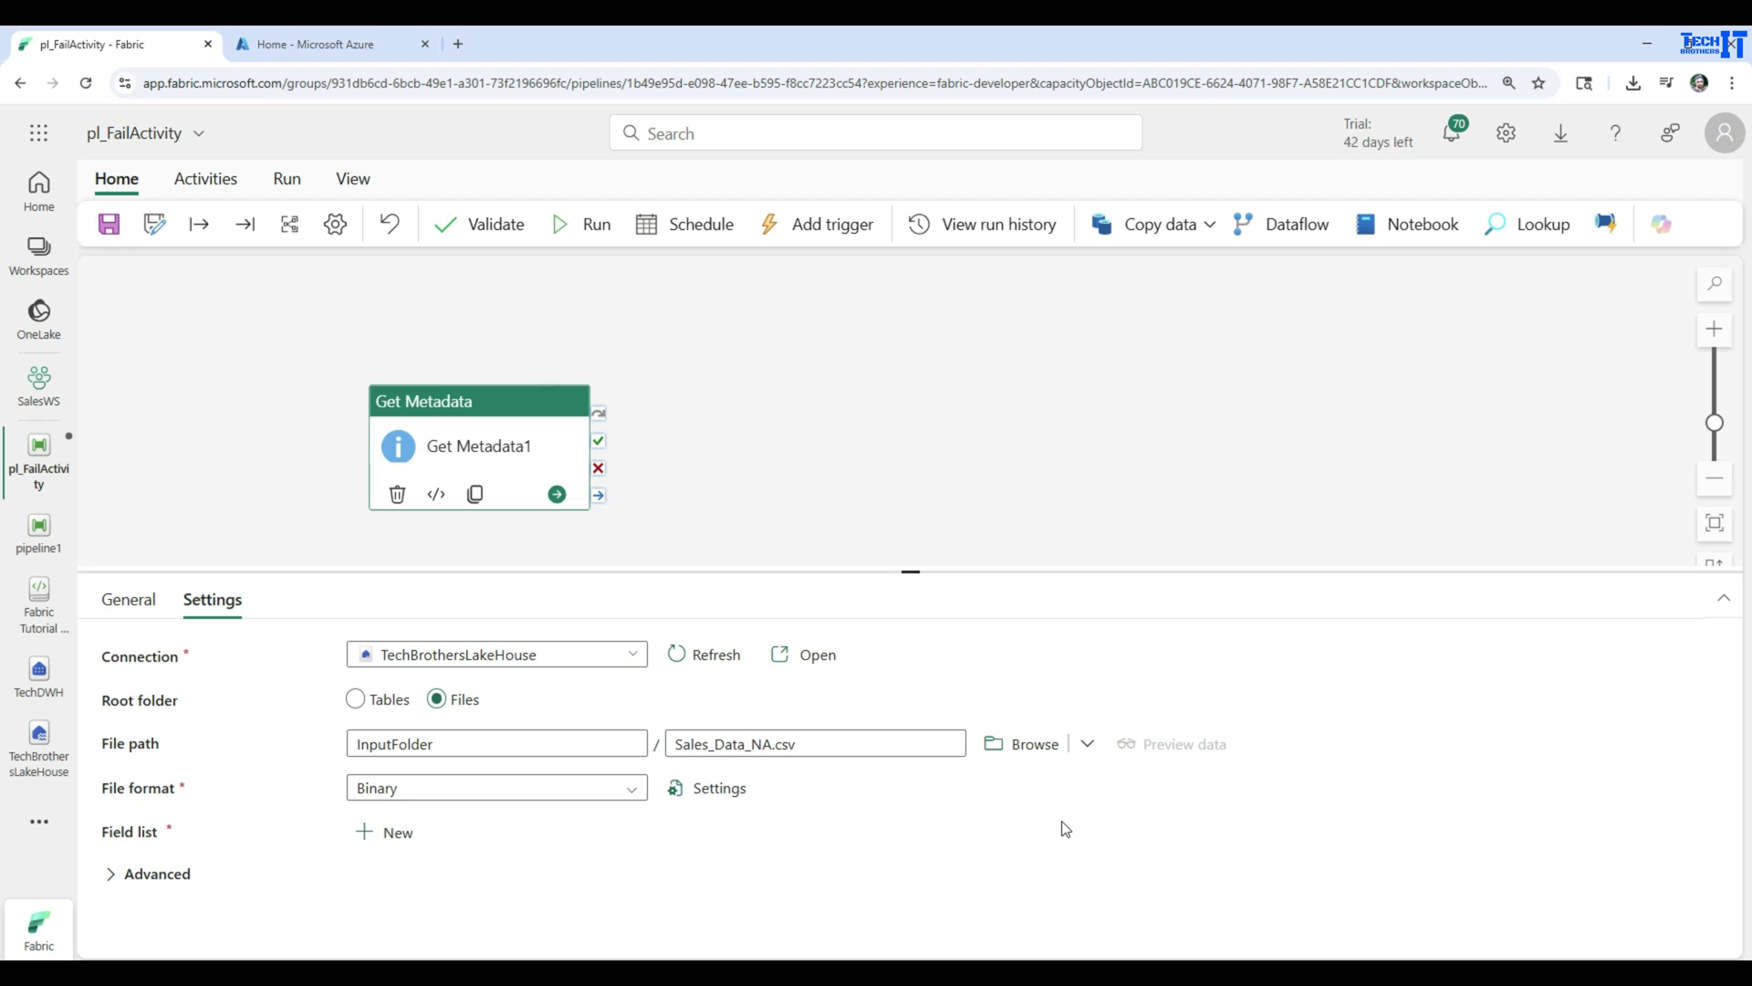
Add Exists to the Get Metadata1 field list.
click(390, 834)
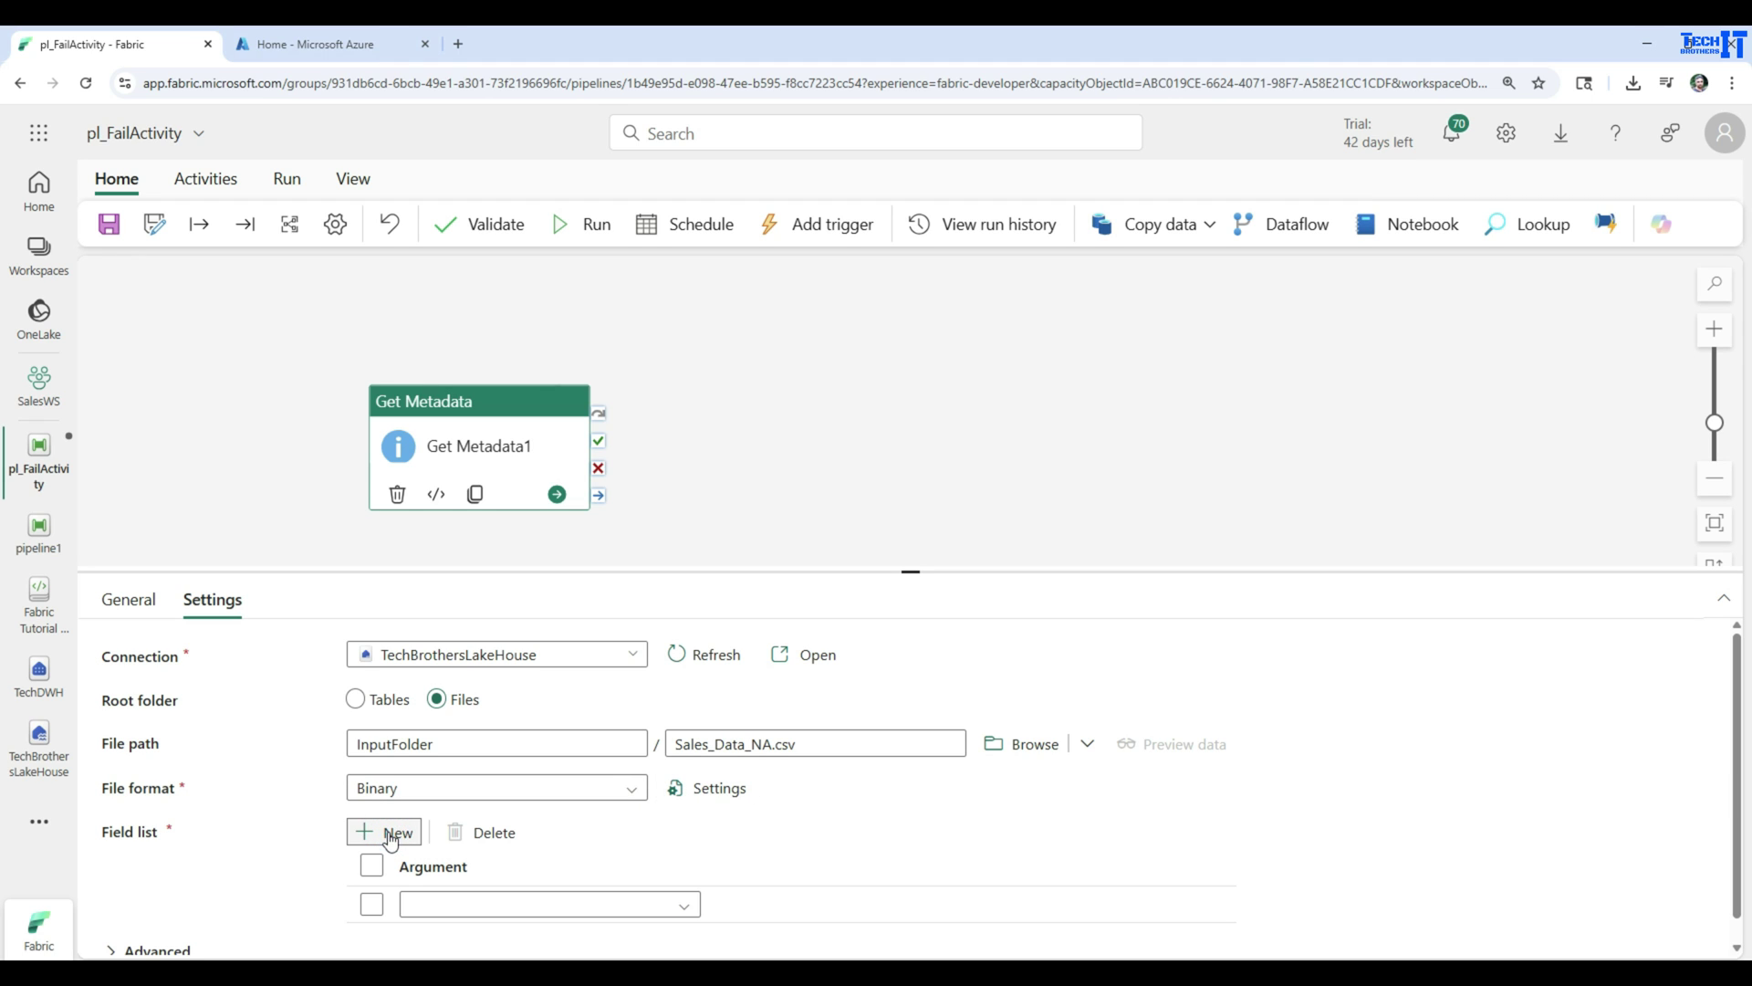
drag(795, 572, 795, 441)
click(680, 786)
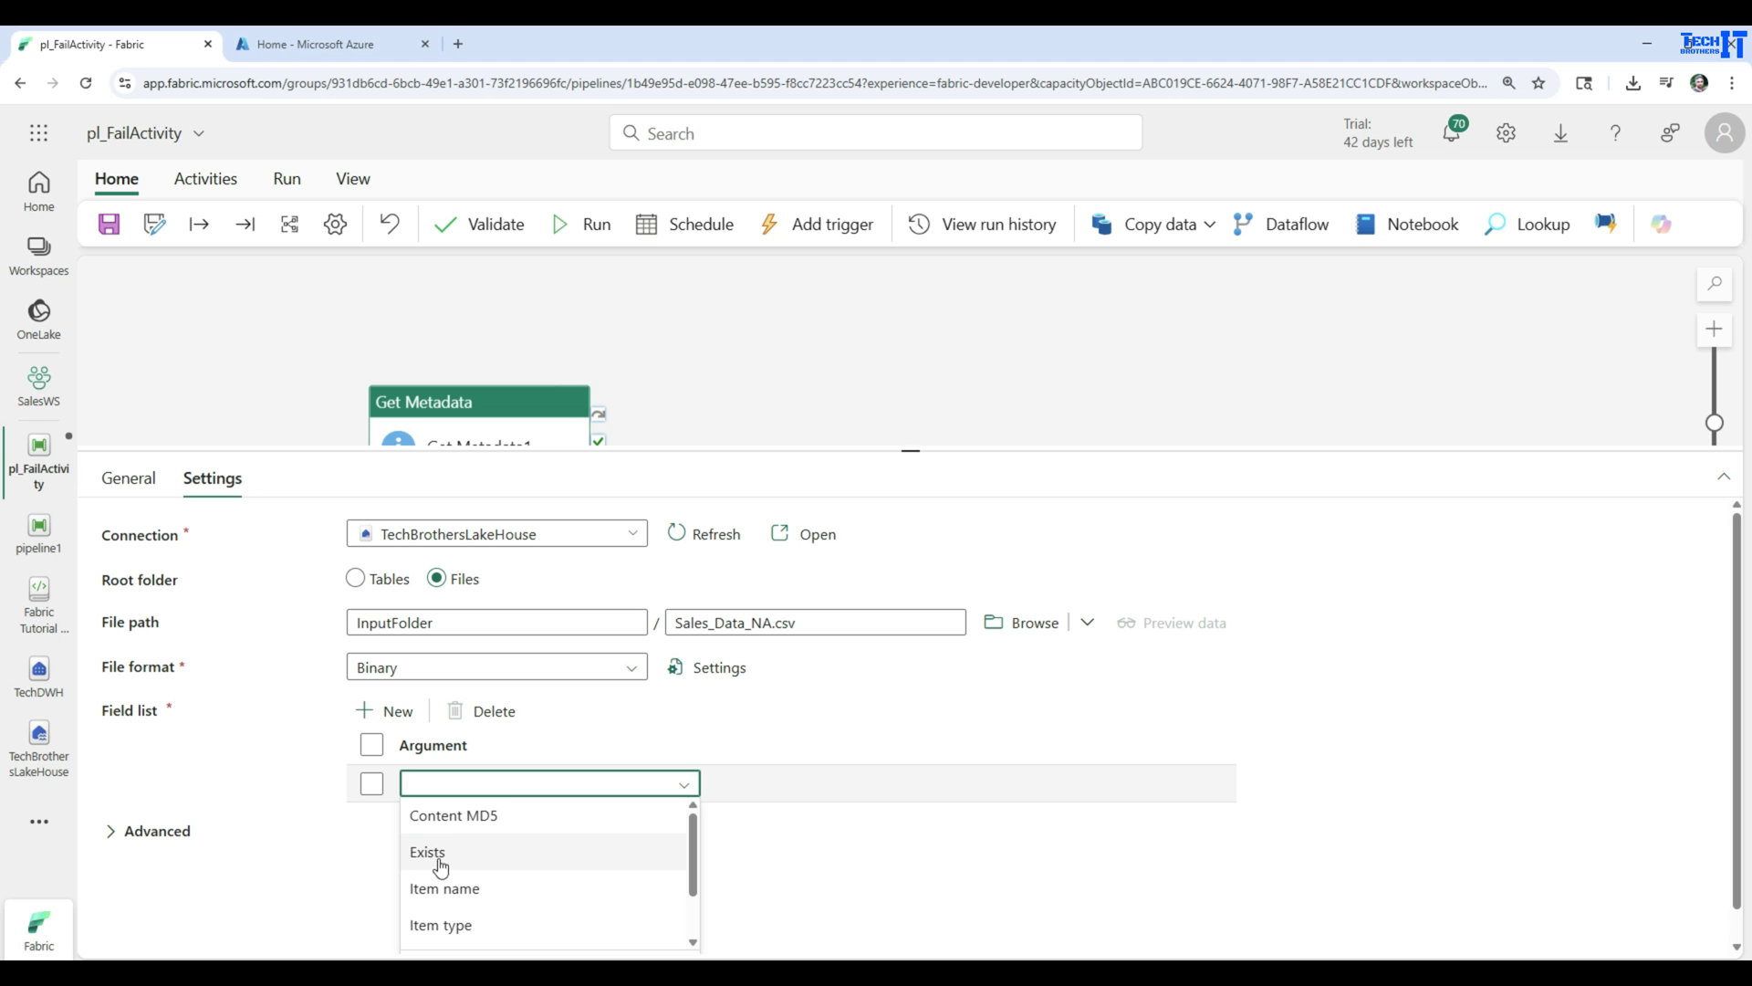
click(439, 863)
drag(749, 447, 773, 706)
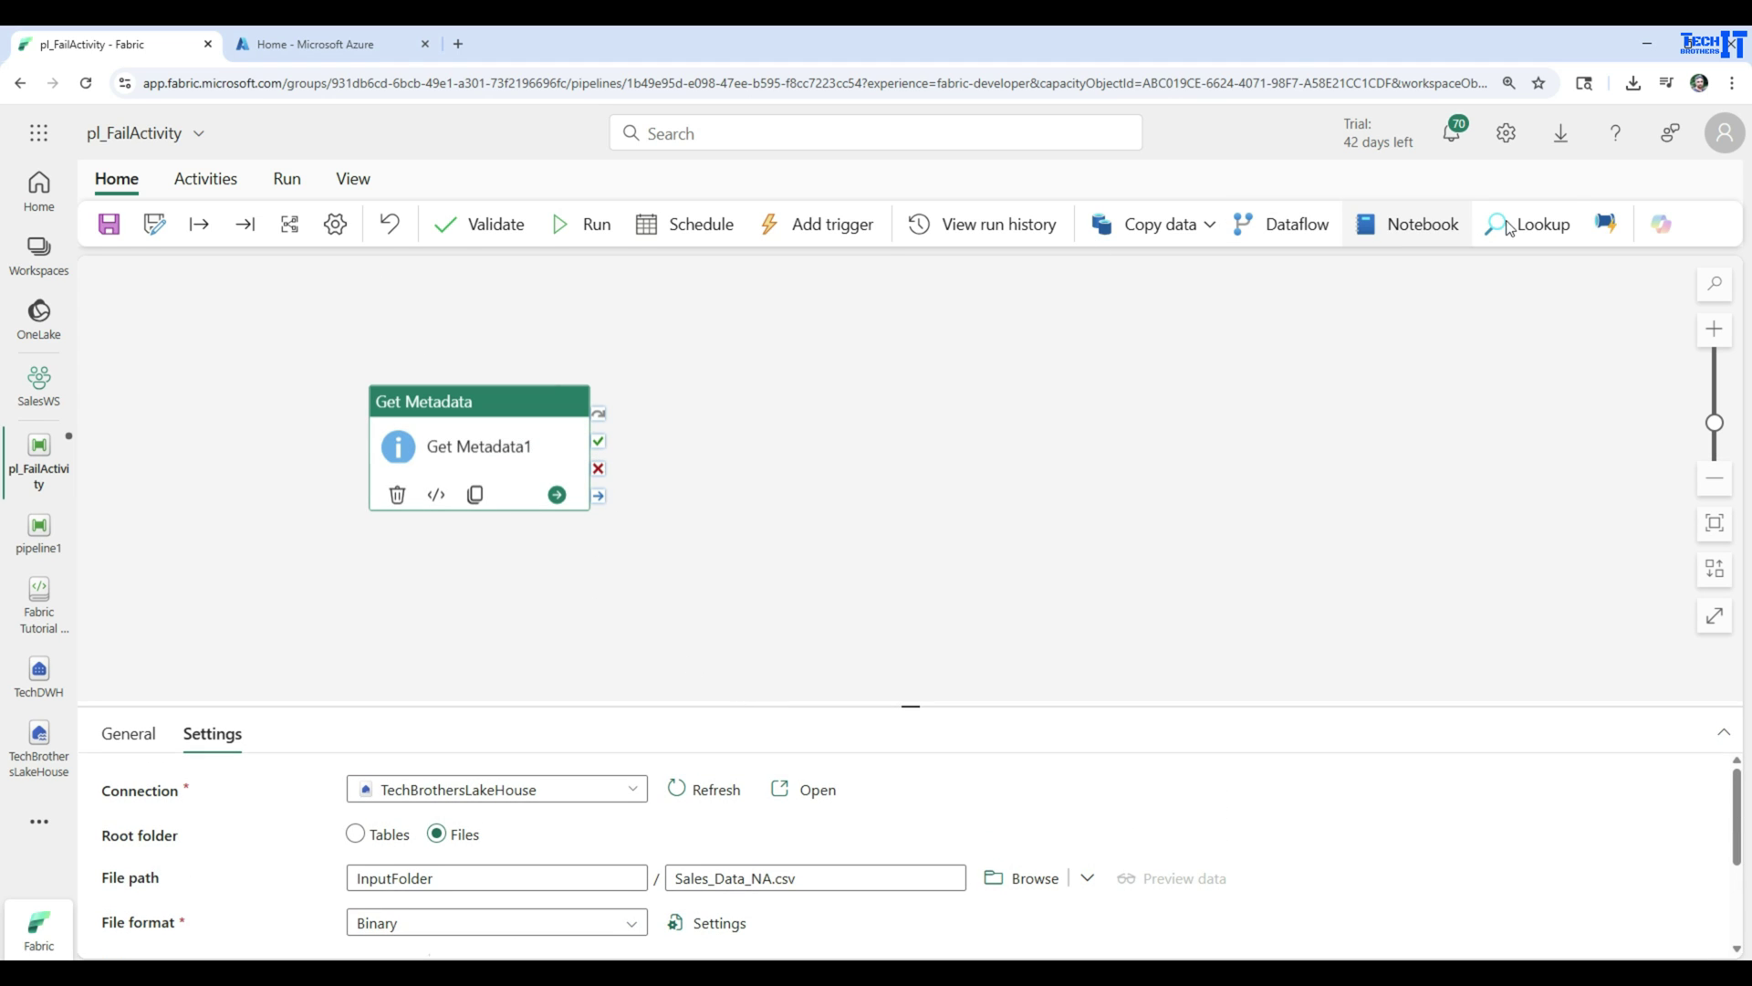
Add an If Condition activity to the pipeline from the full activities list.
click(235, 183)
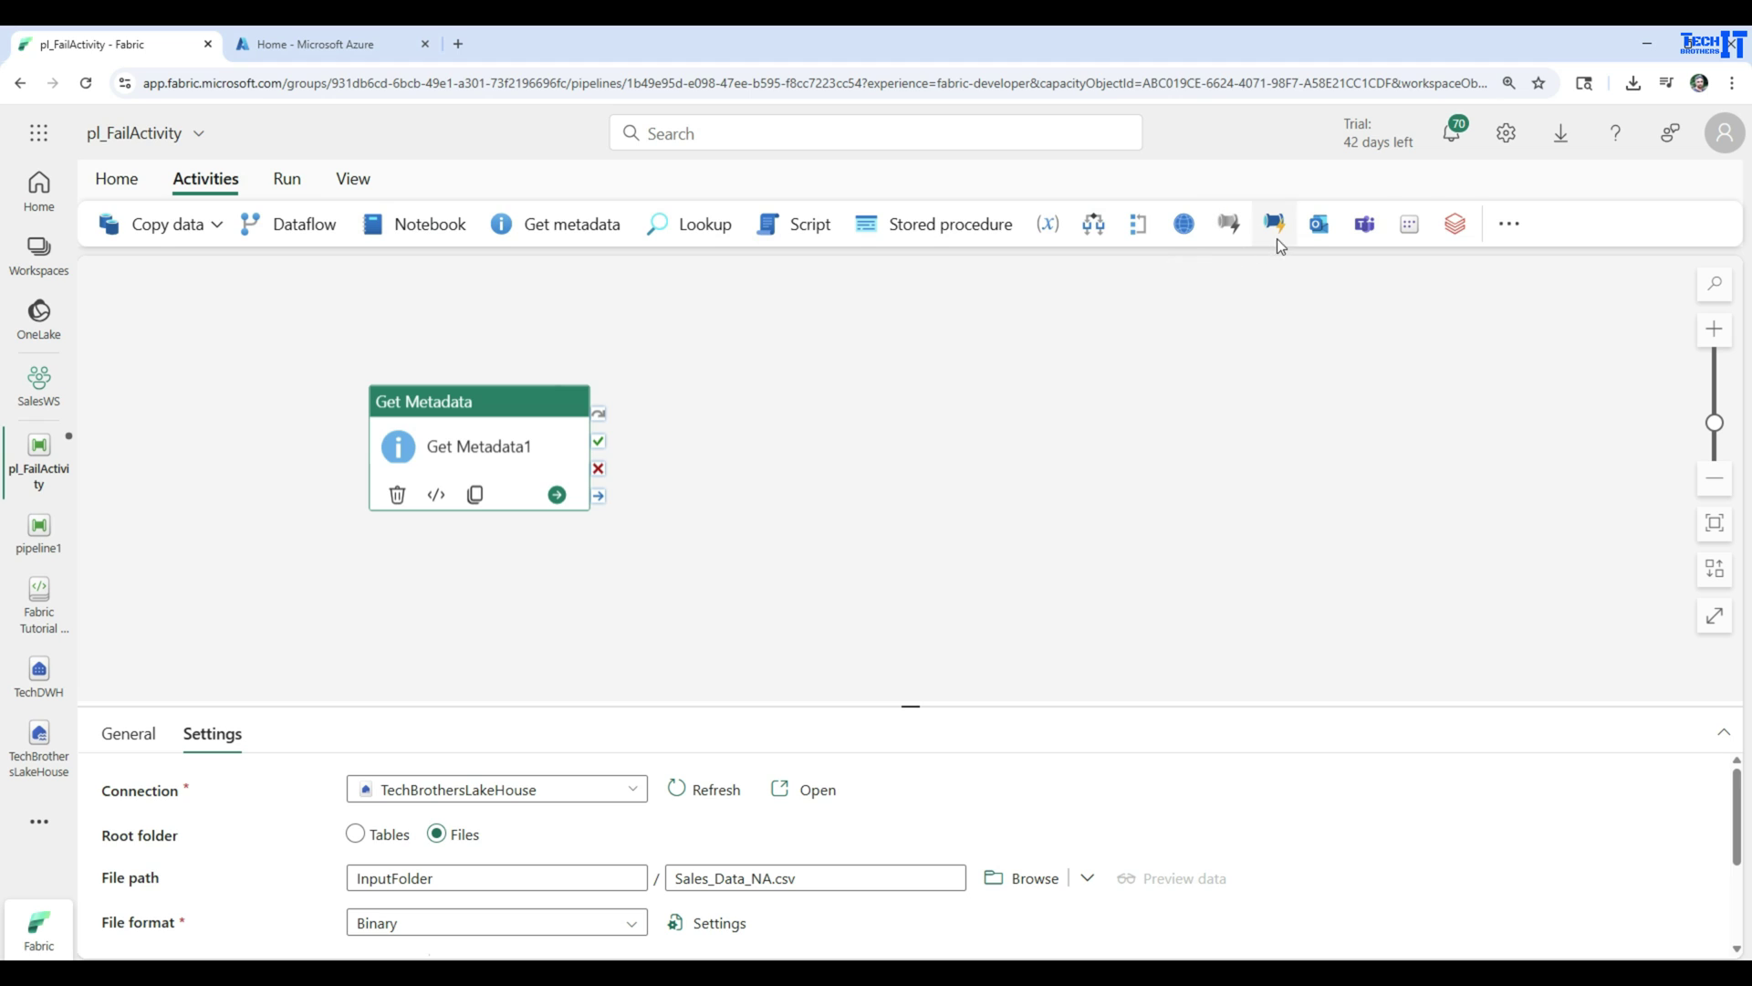
click(1506, 226)
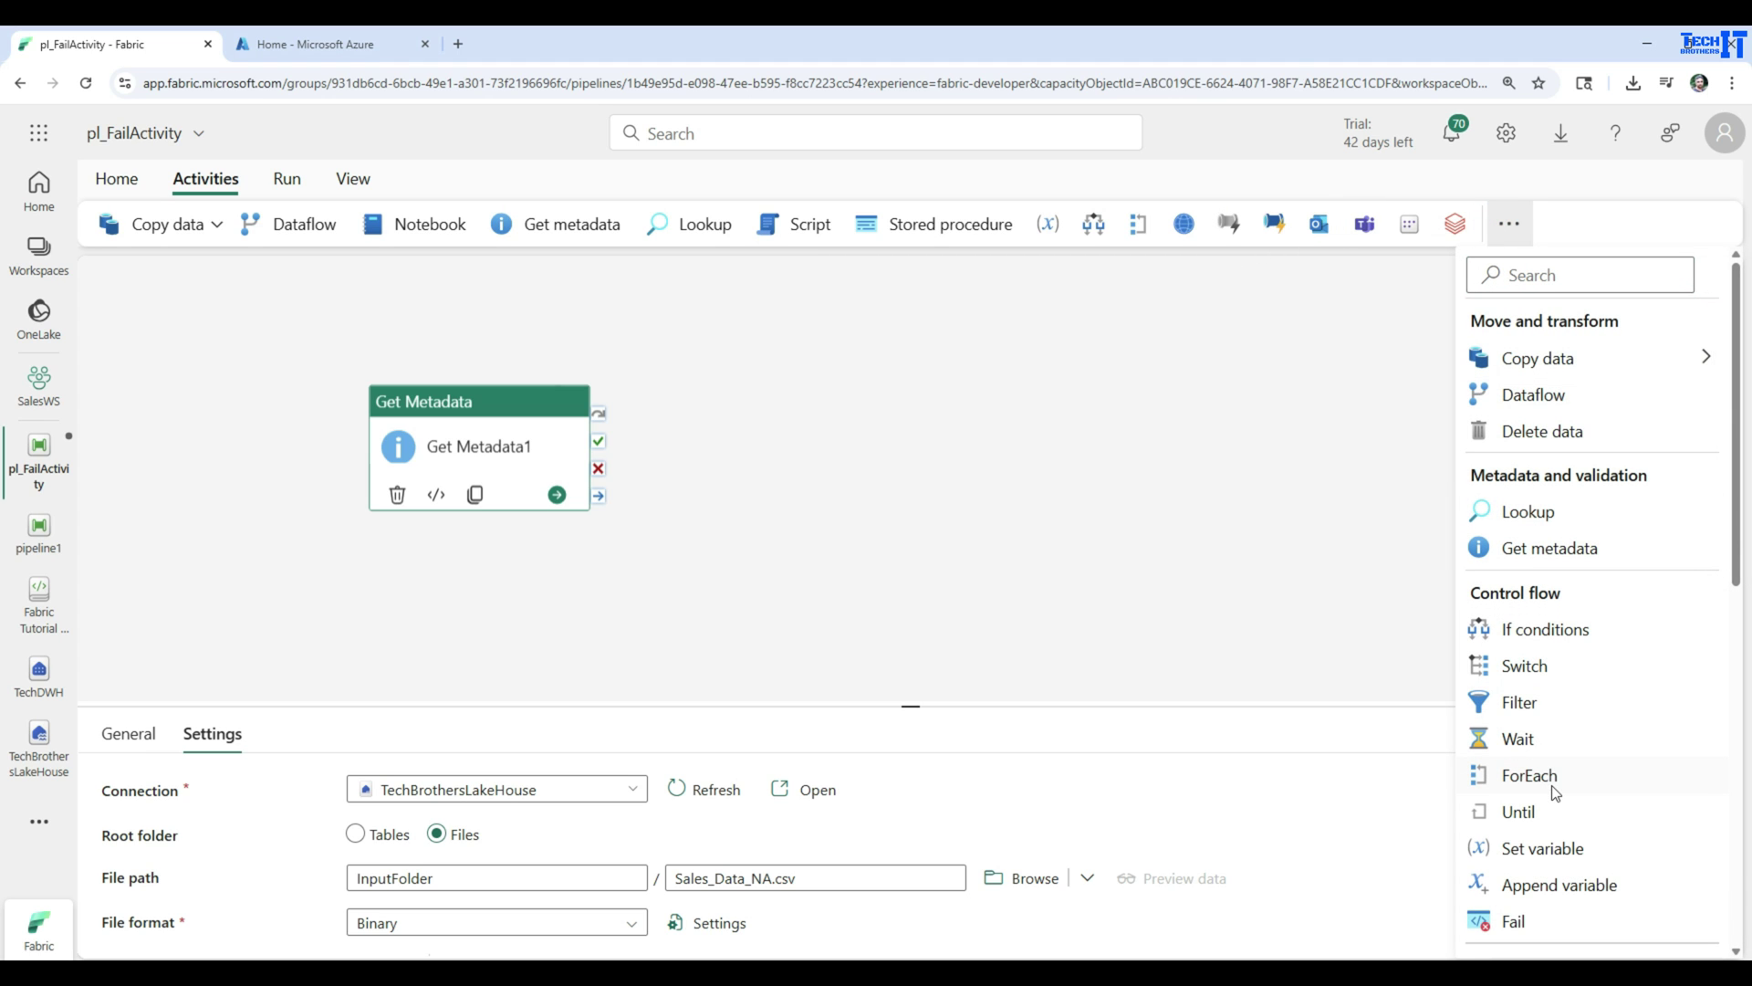
click(1539, 631)
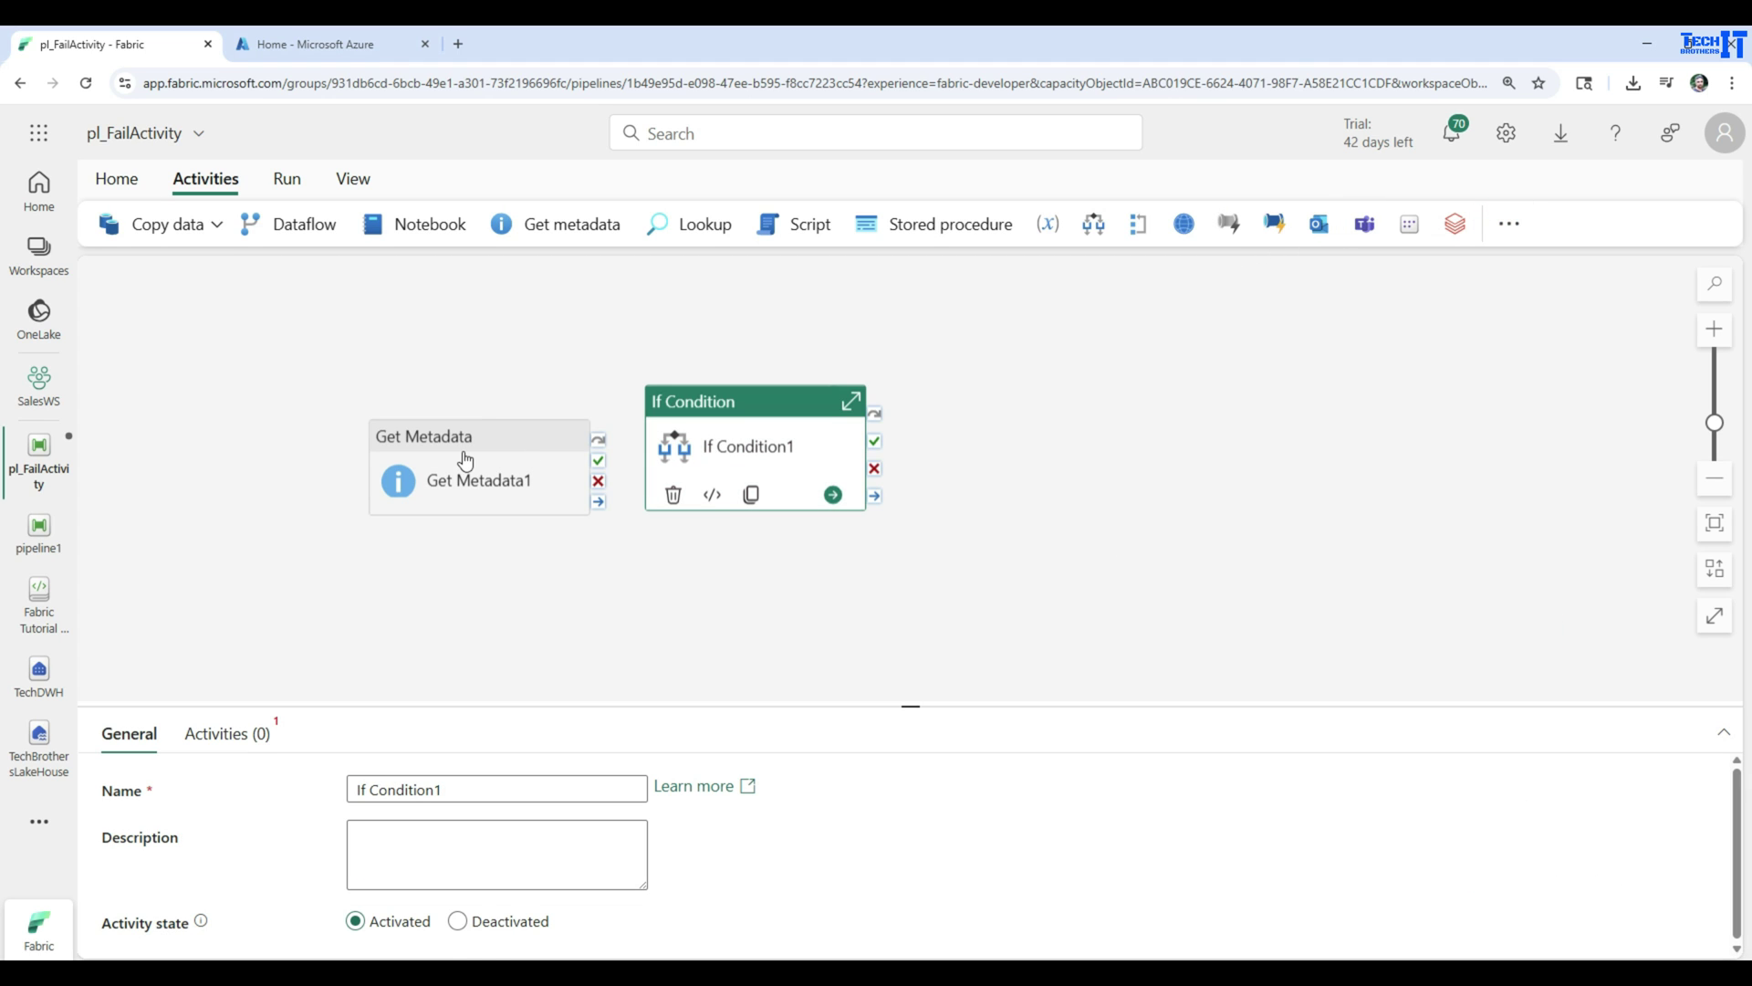
click(511, 454)
drag(598, 447, 901, 450)
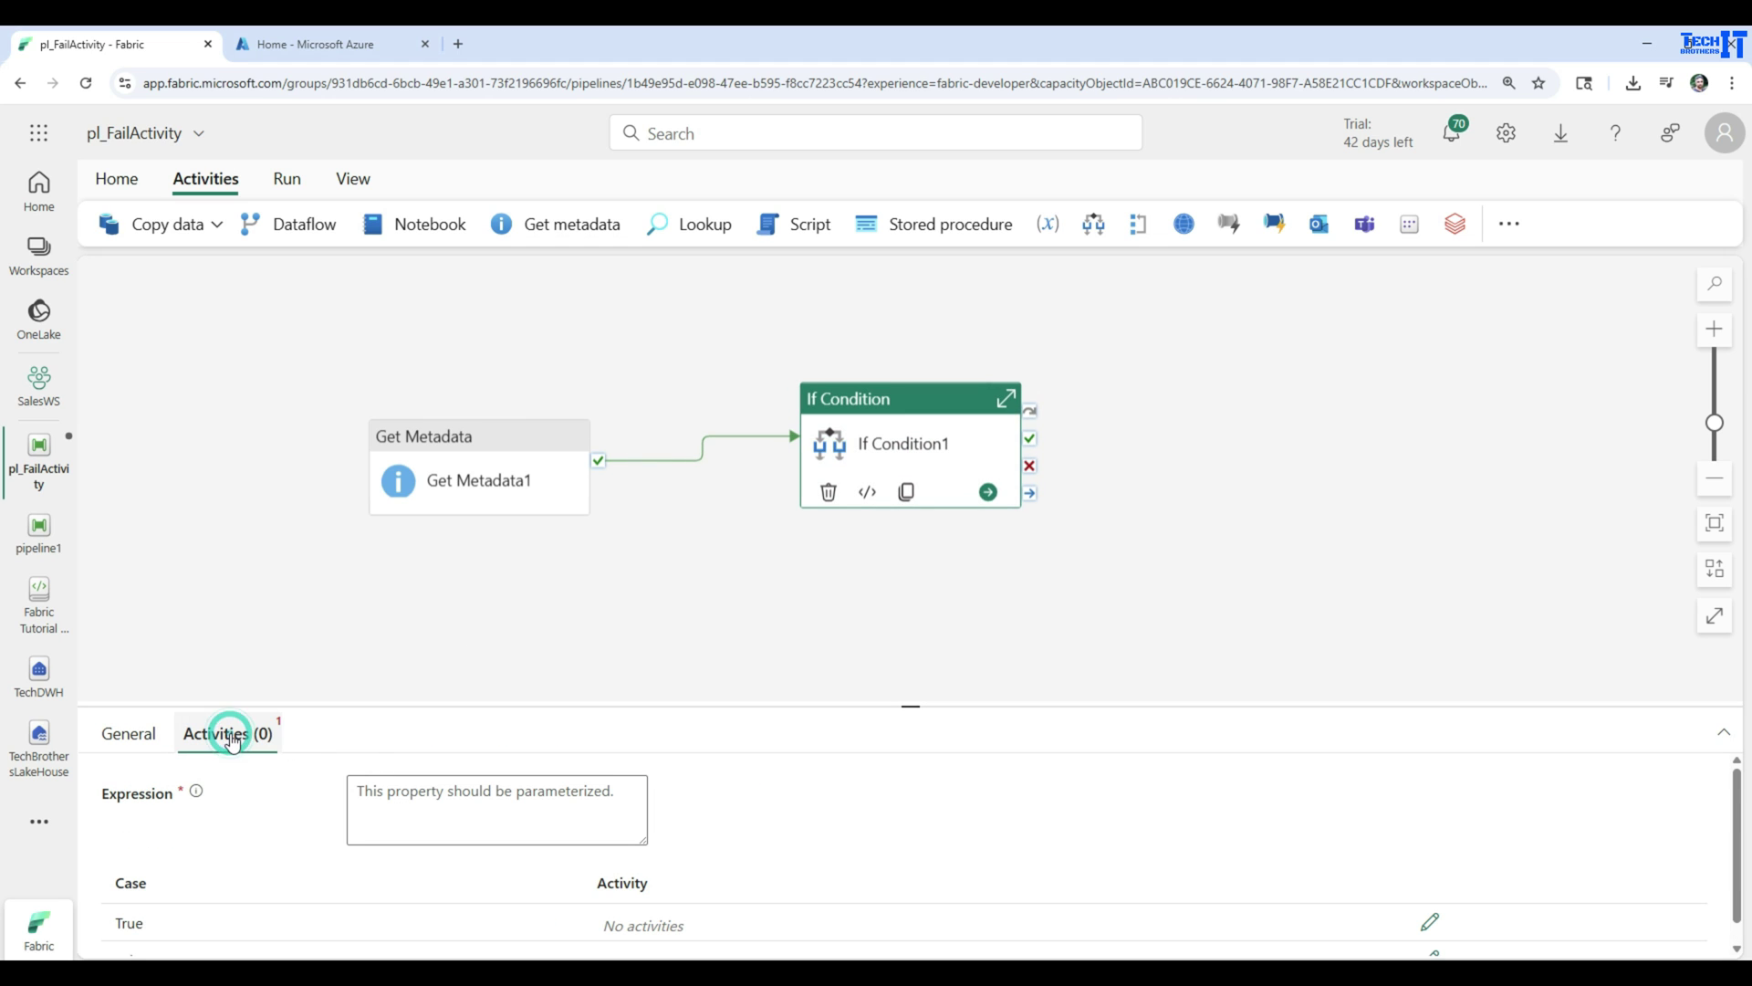
drag(438, 704, 458, 601)
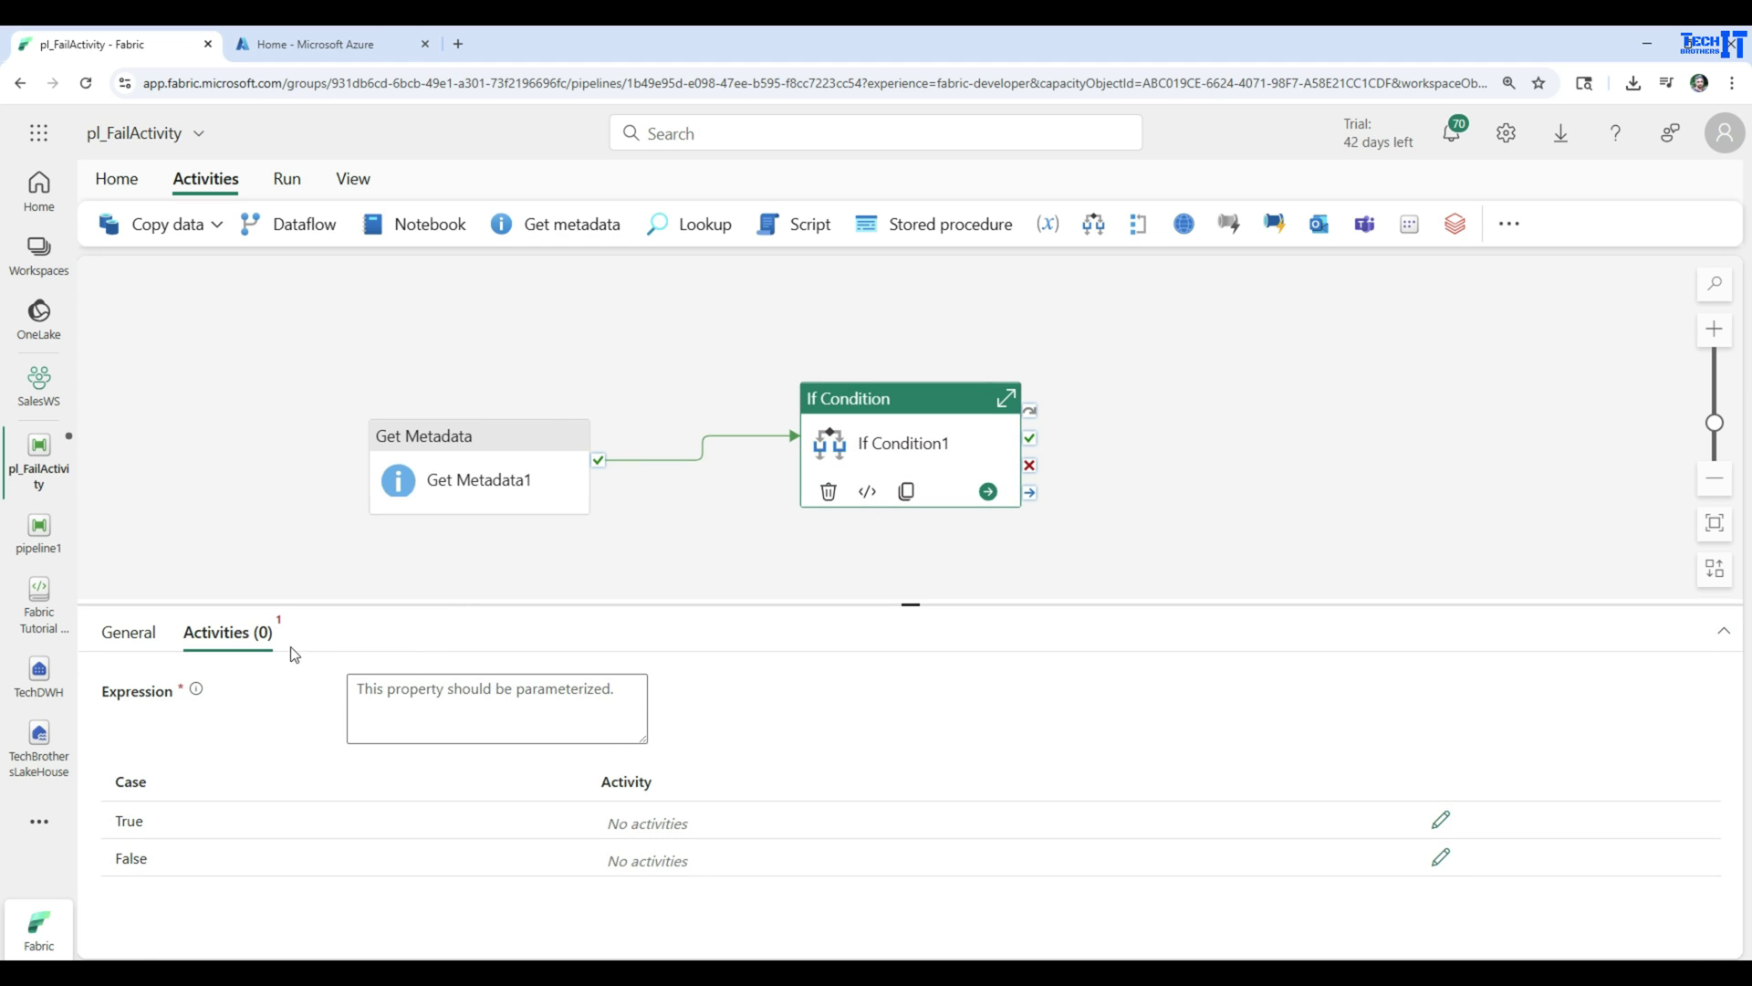
click(414, 733)
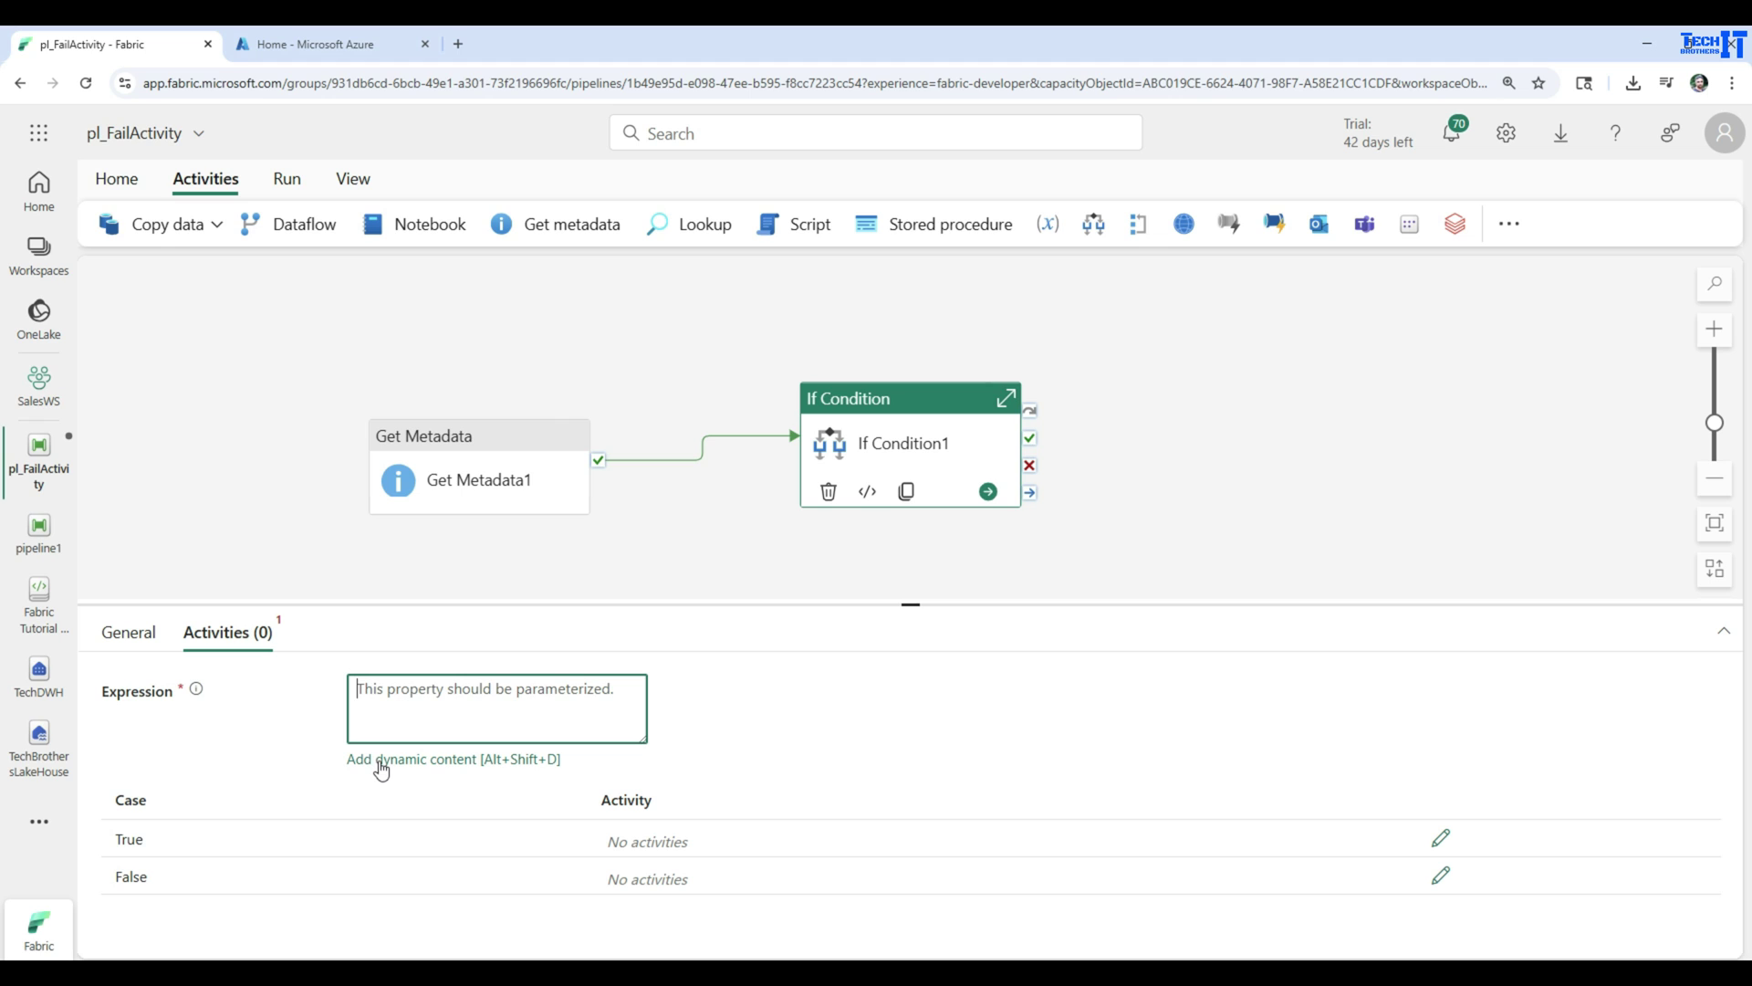
click(380, 761)
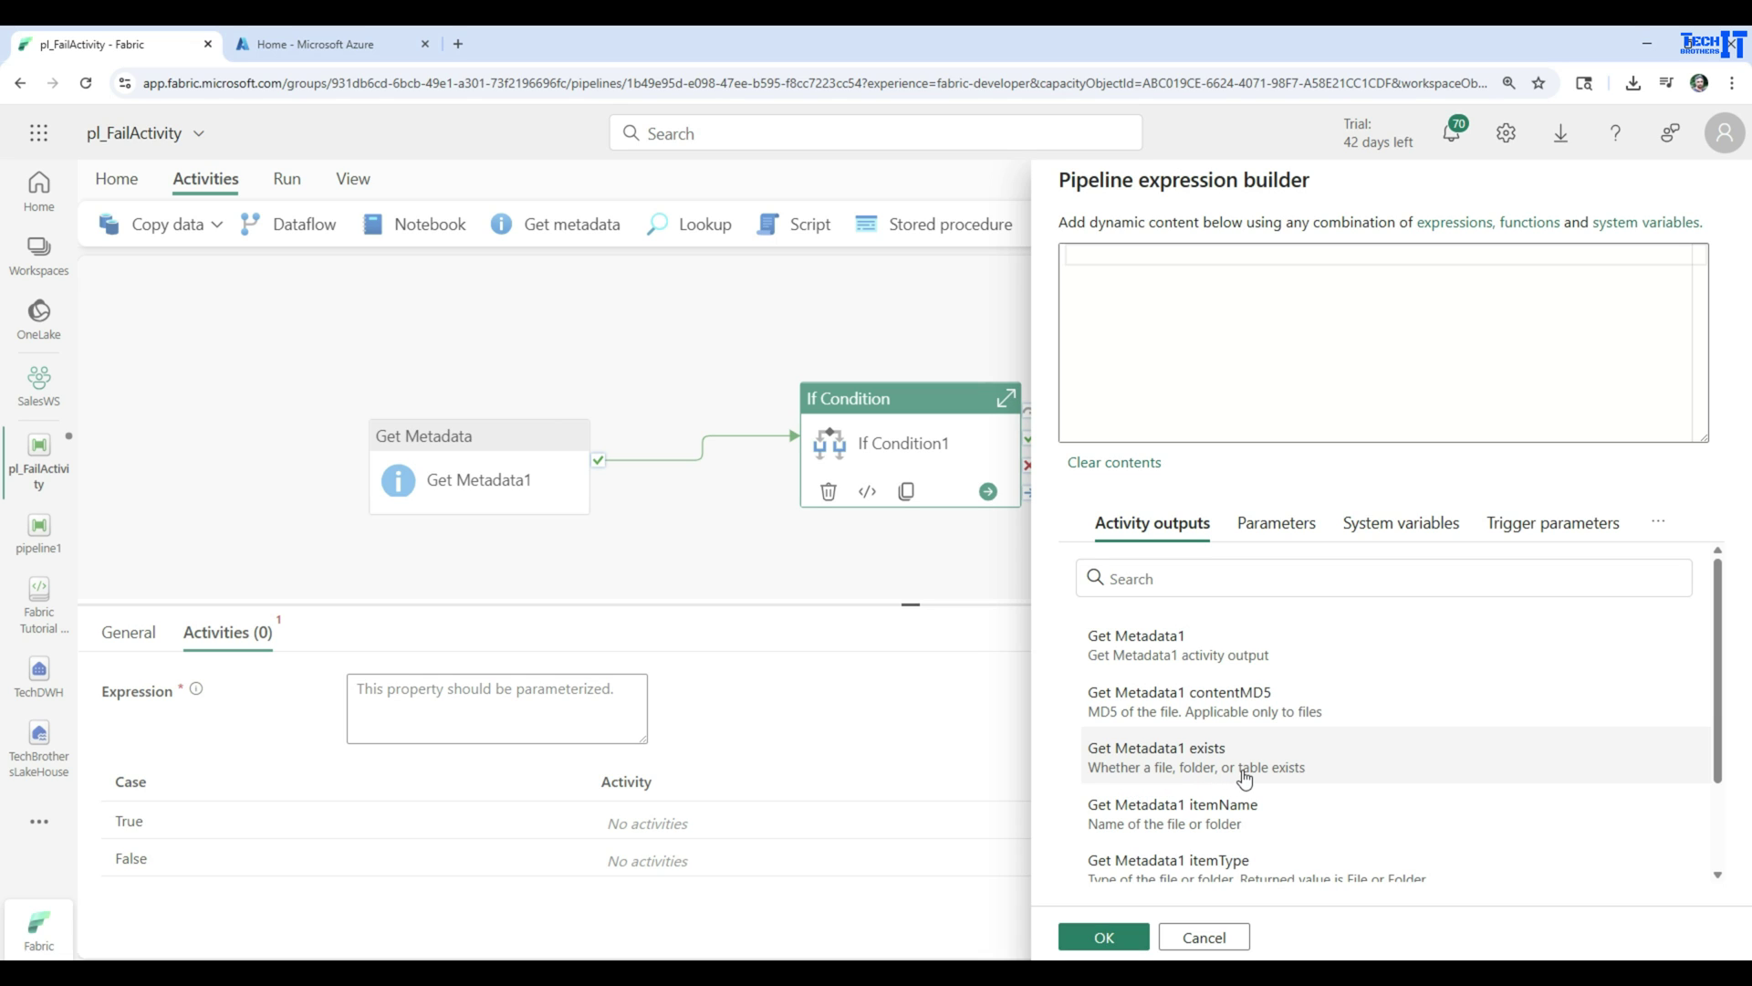
click(1206, 773)
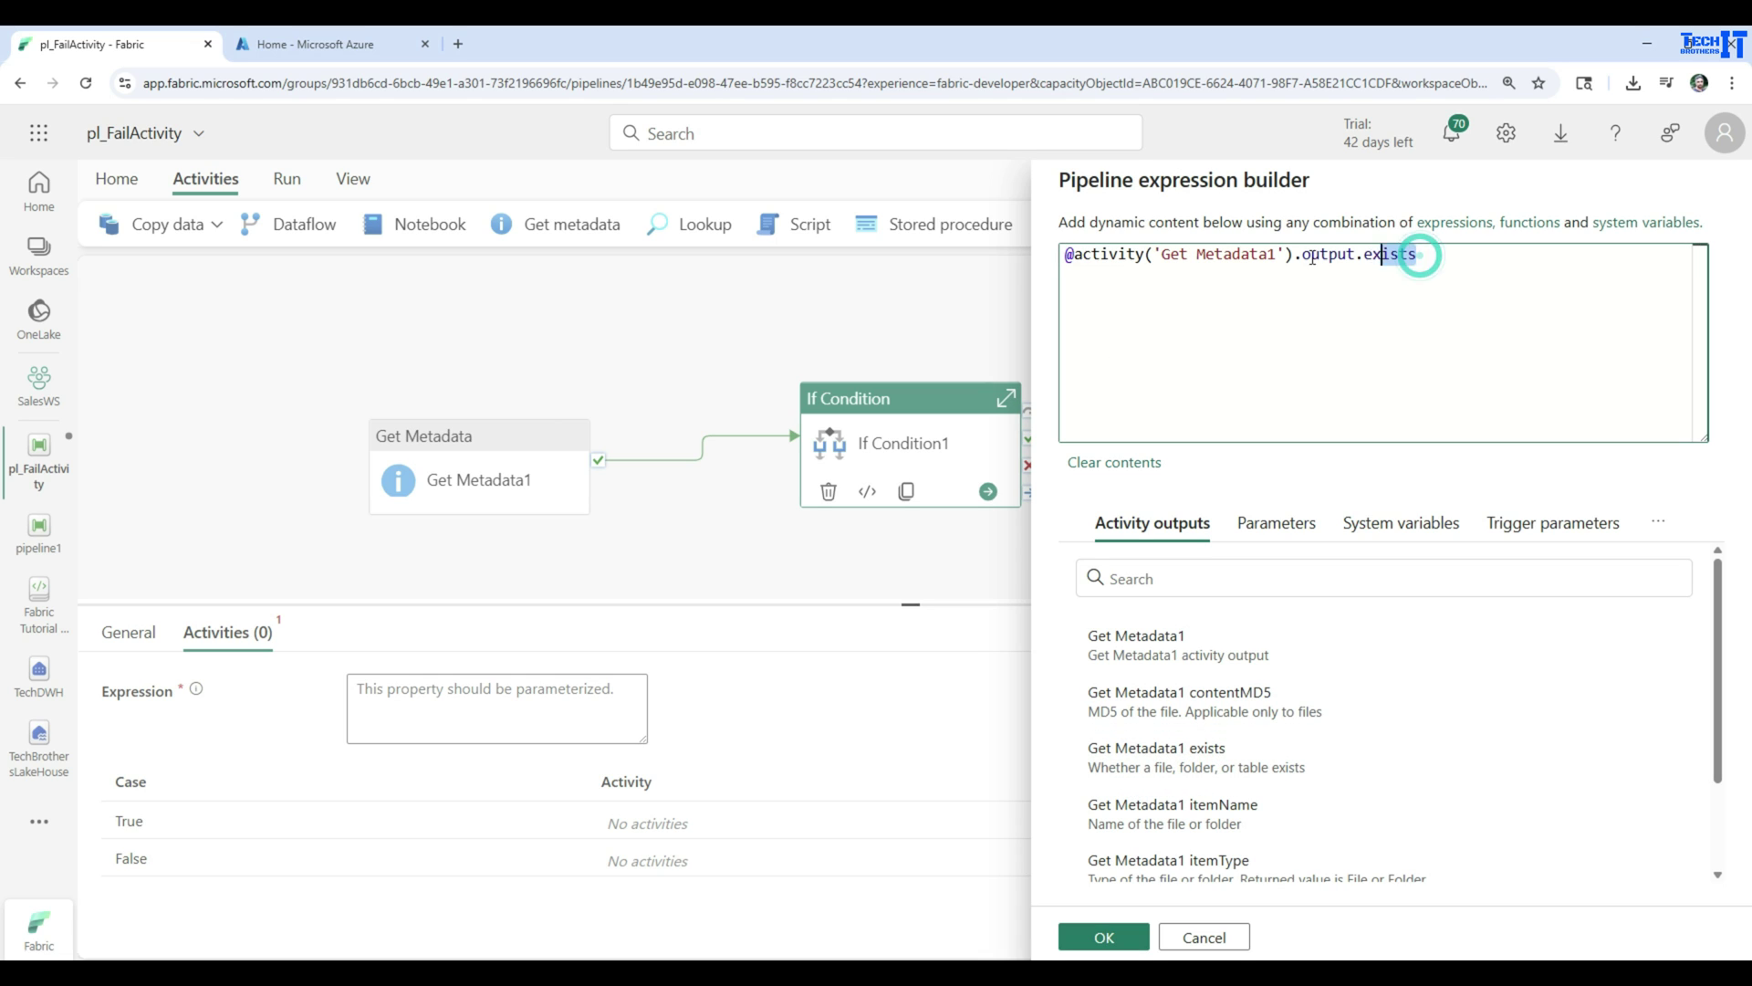
drag(1417, 255, 1031, 265)
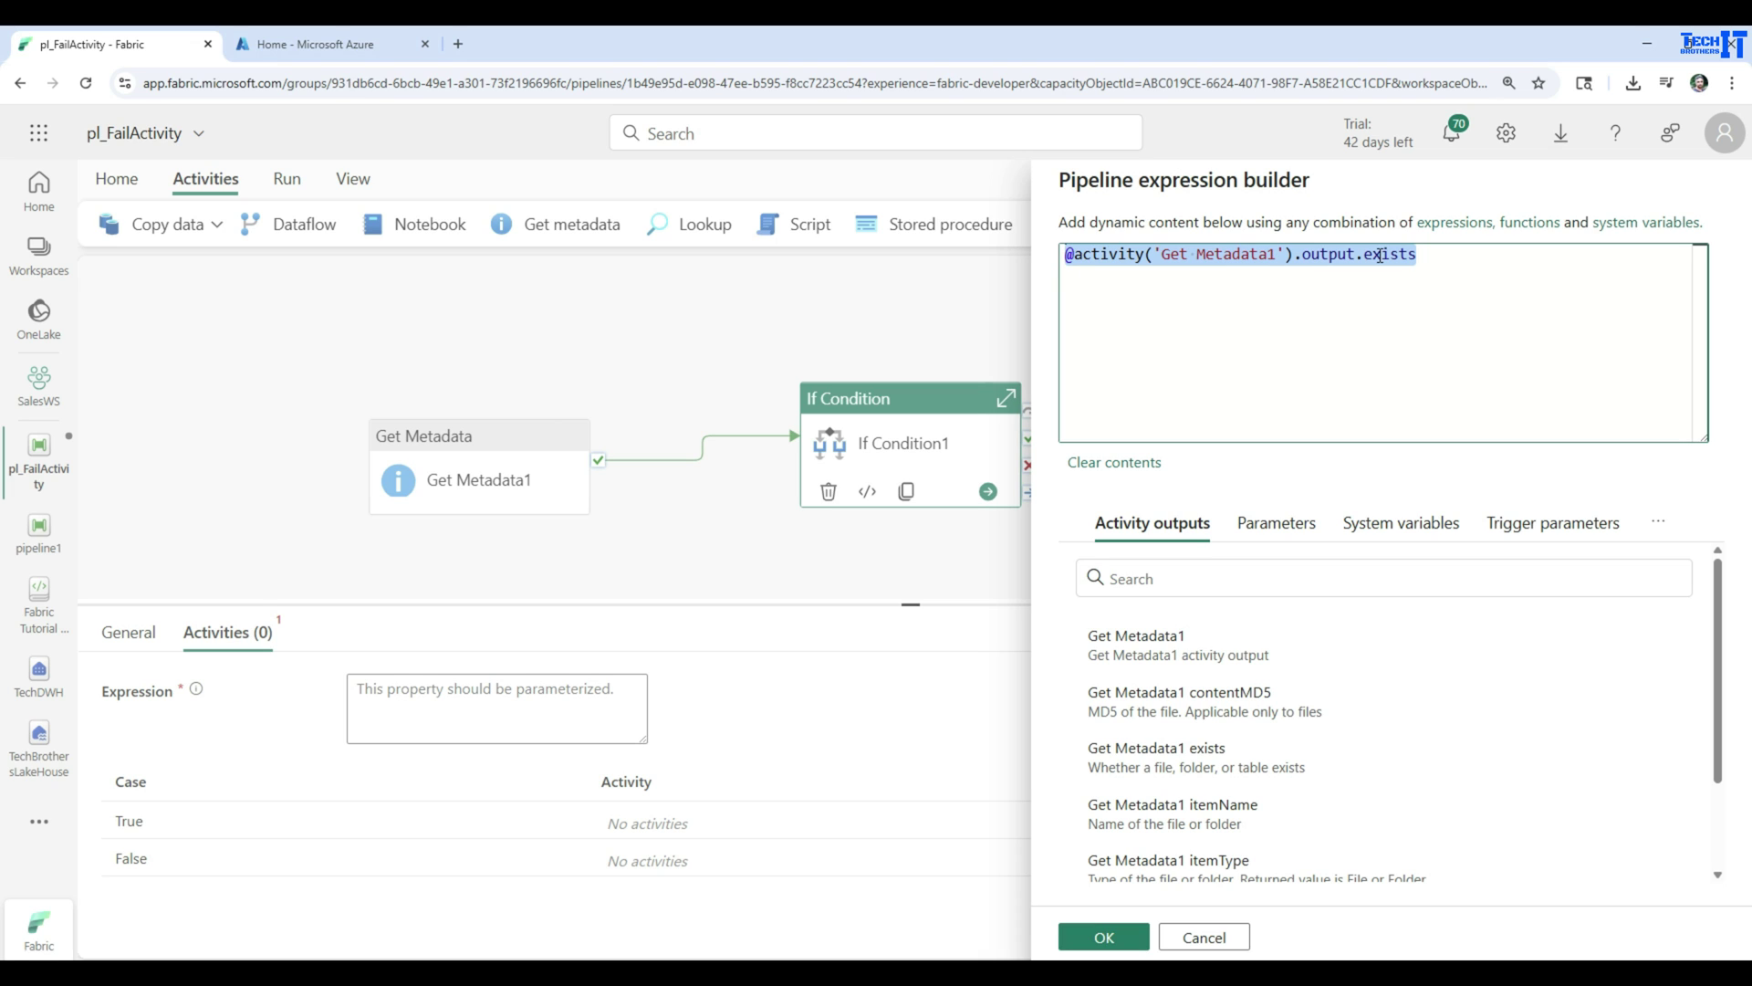
click(1105, 936)
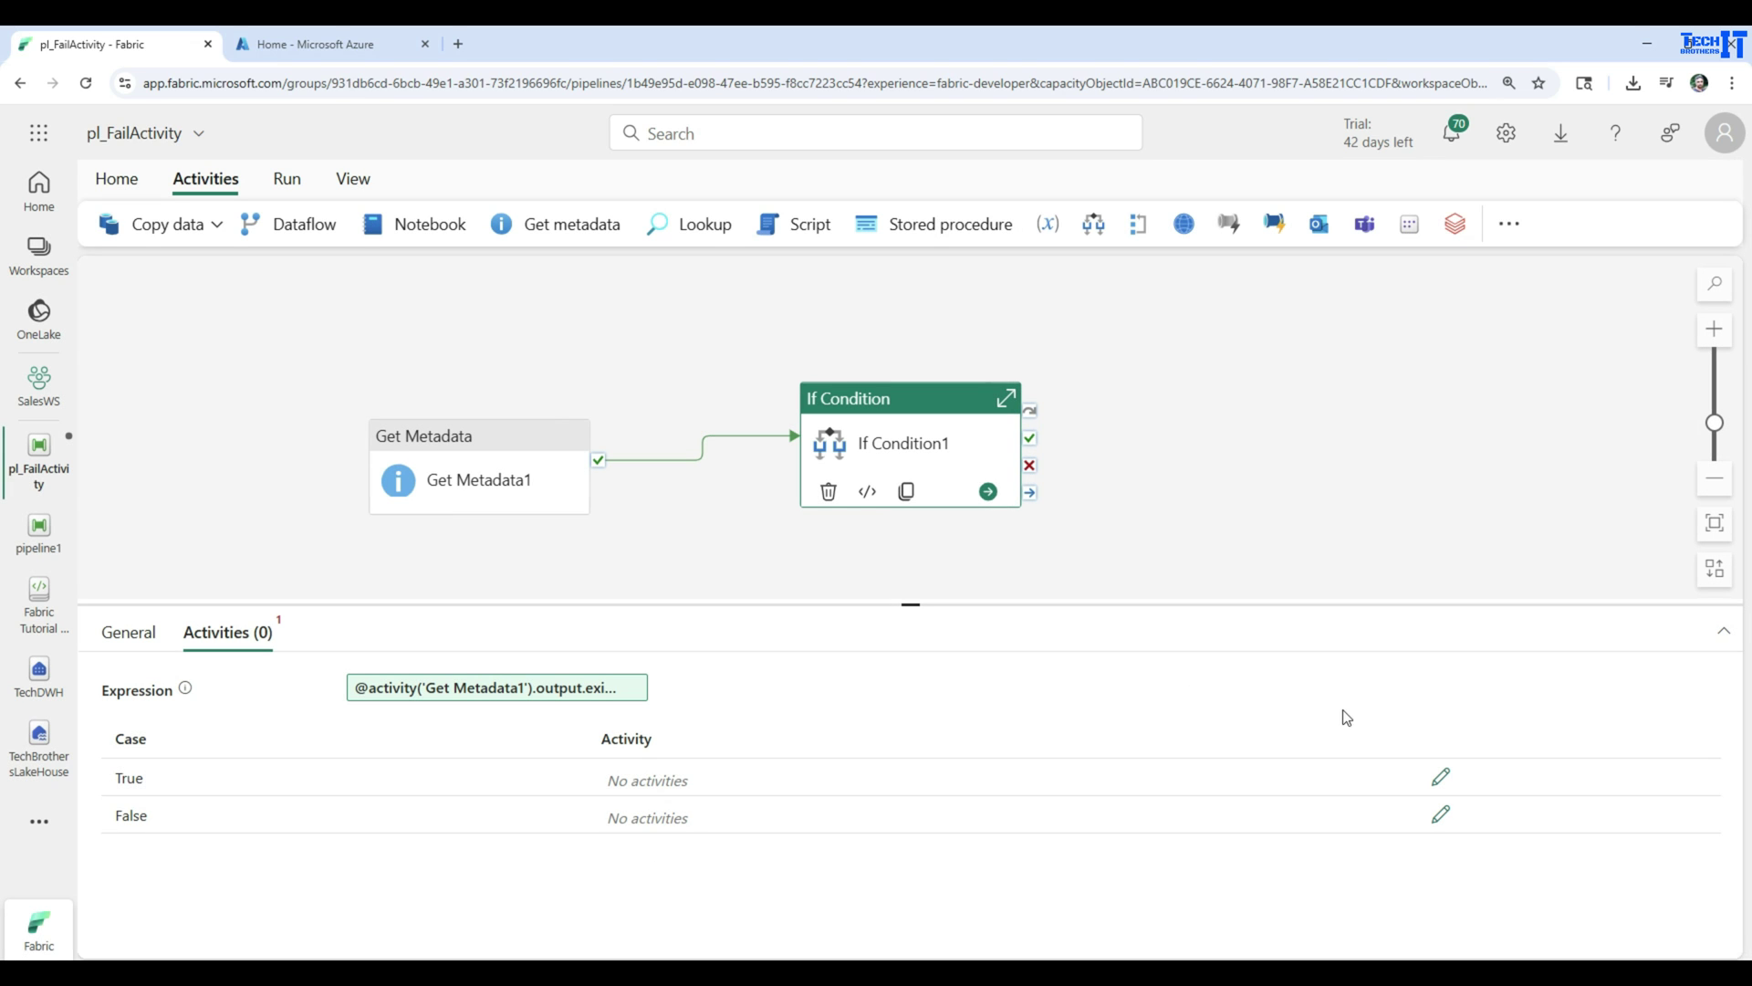
Add a Copy data activity inside the If Condition's True case.
click(1442, 777)
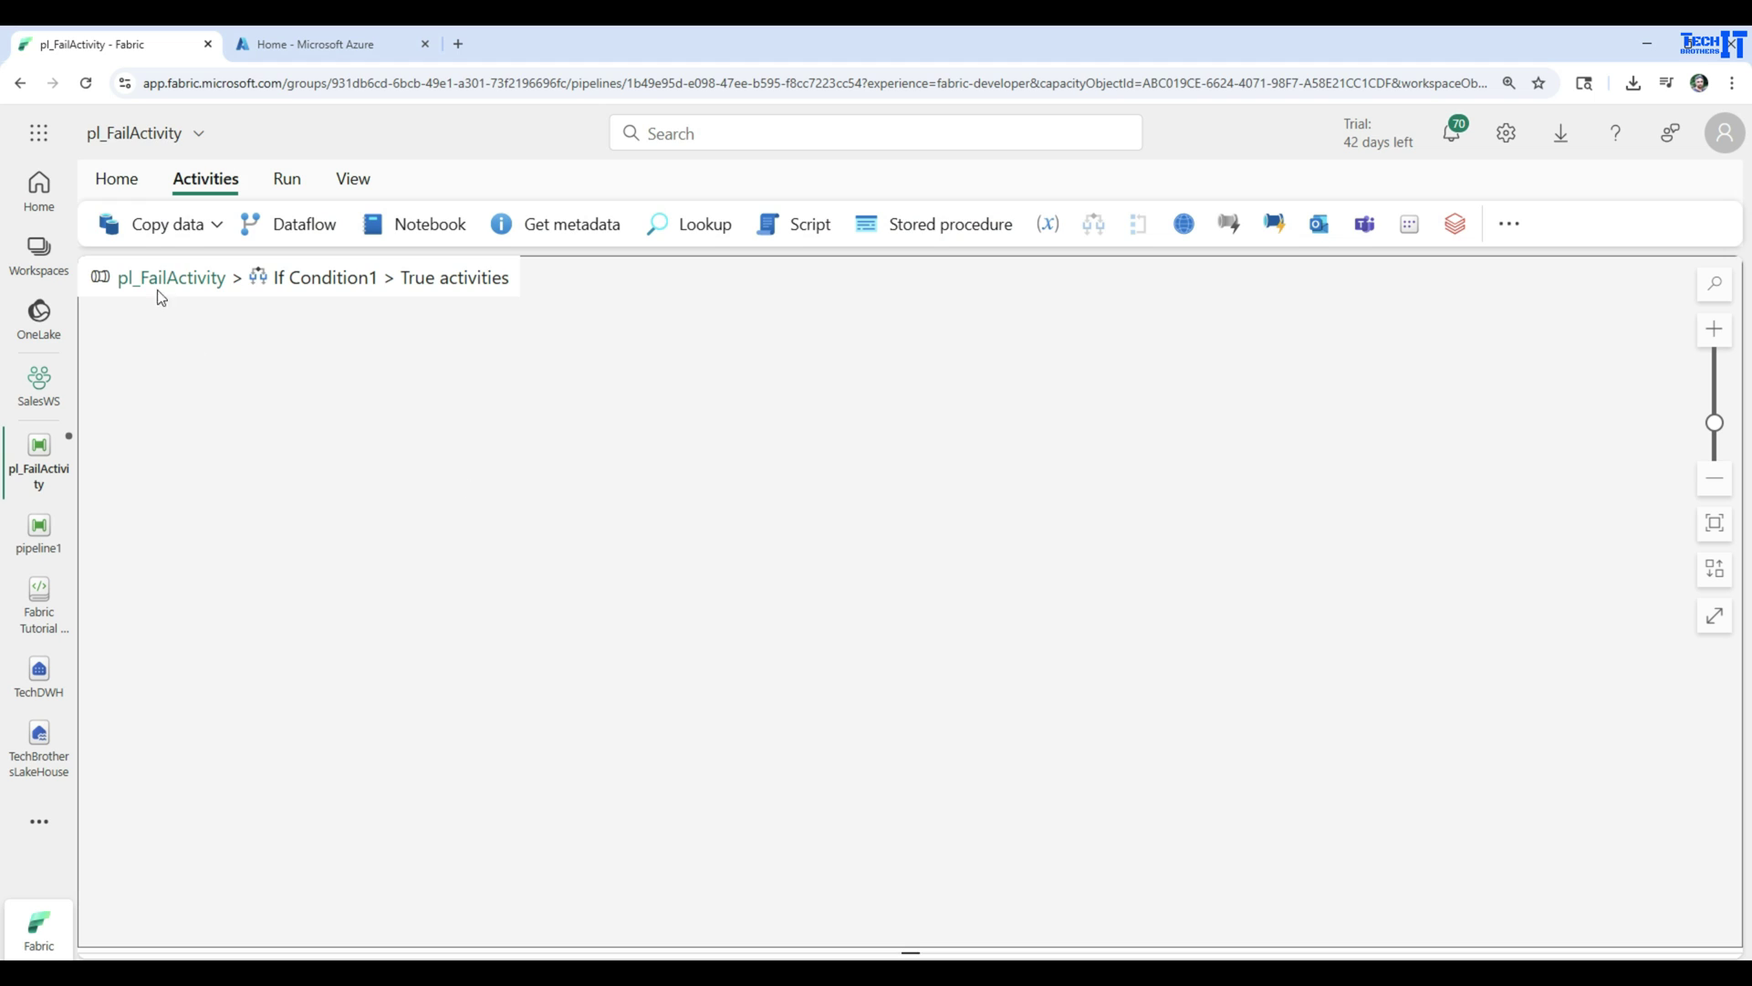
click(215, 224)
click(210, 274)
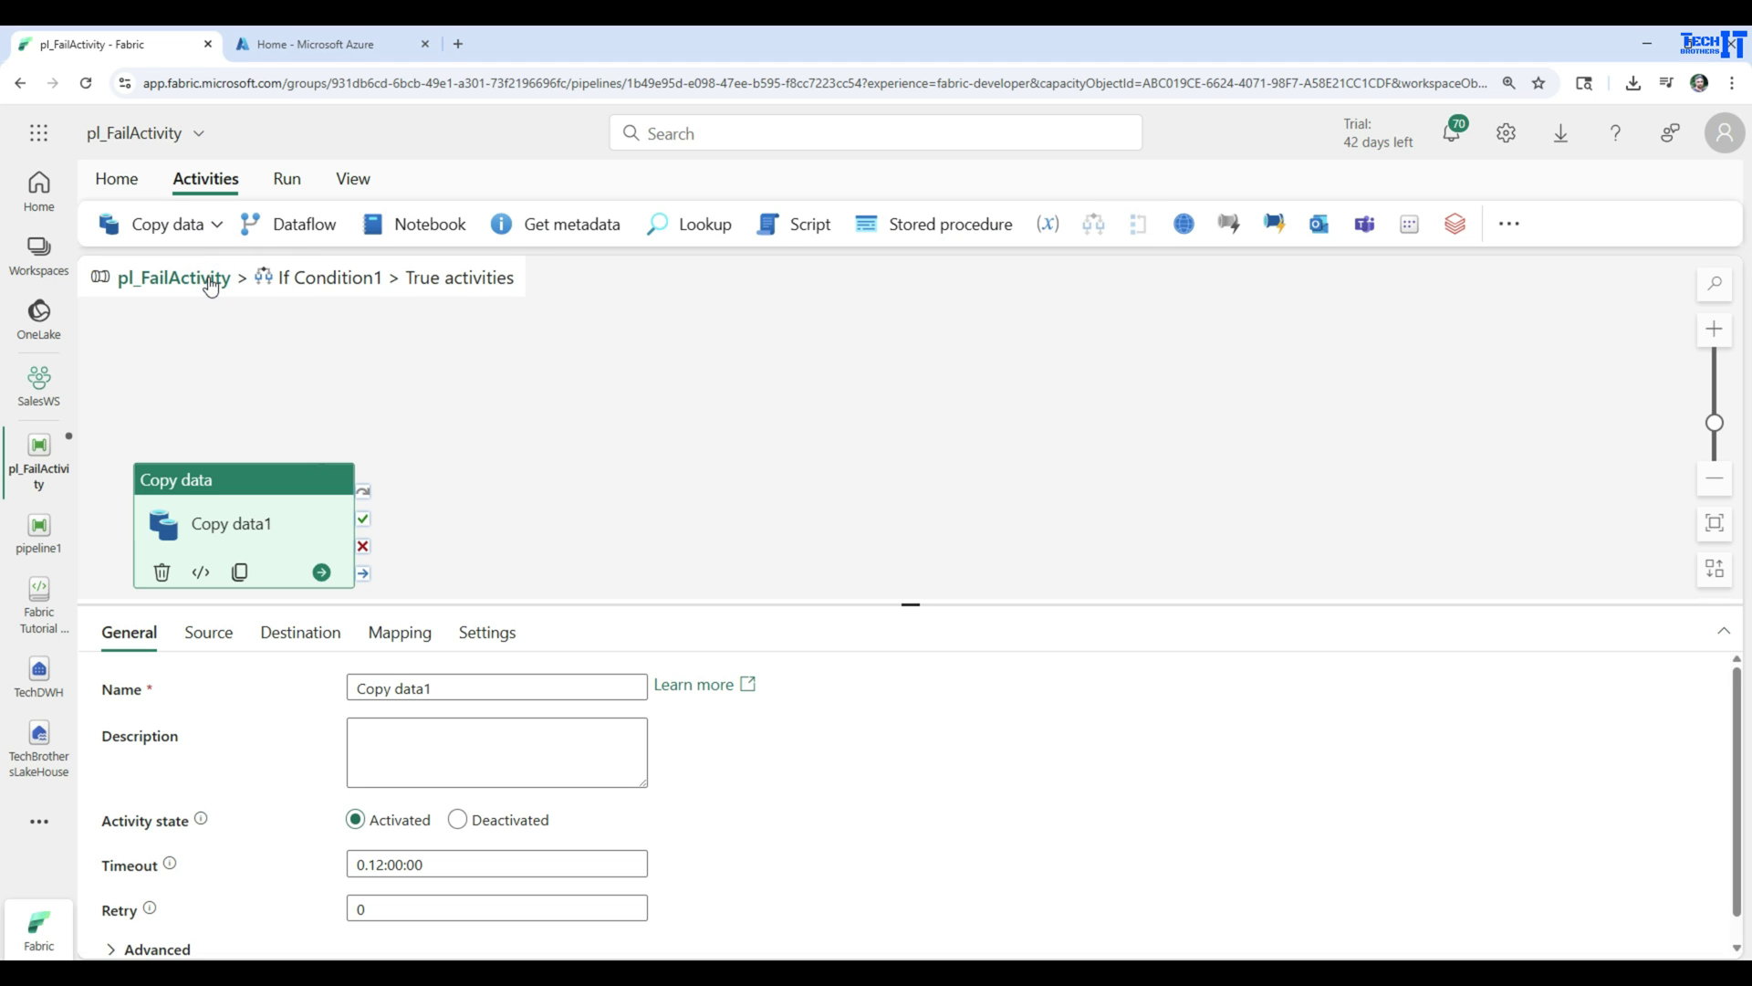
drag(281, 479, 651, 367)
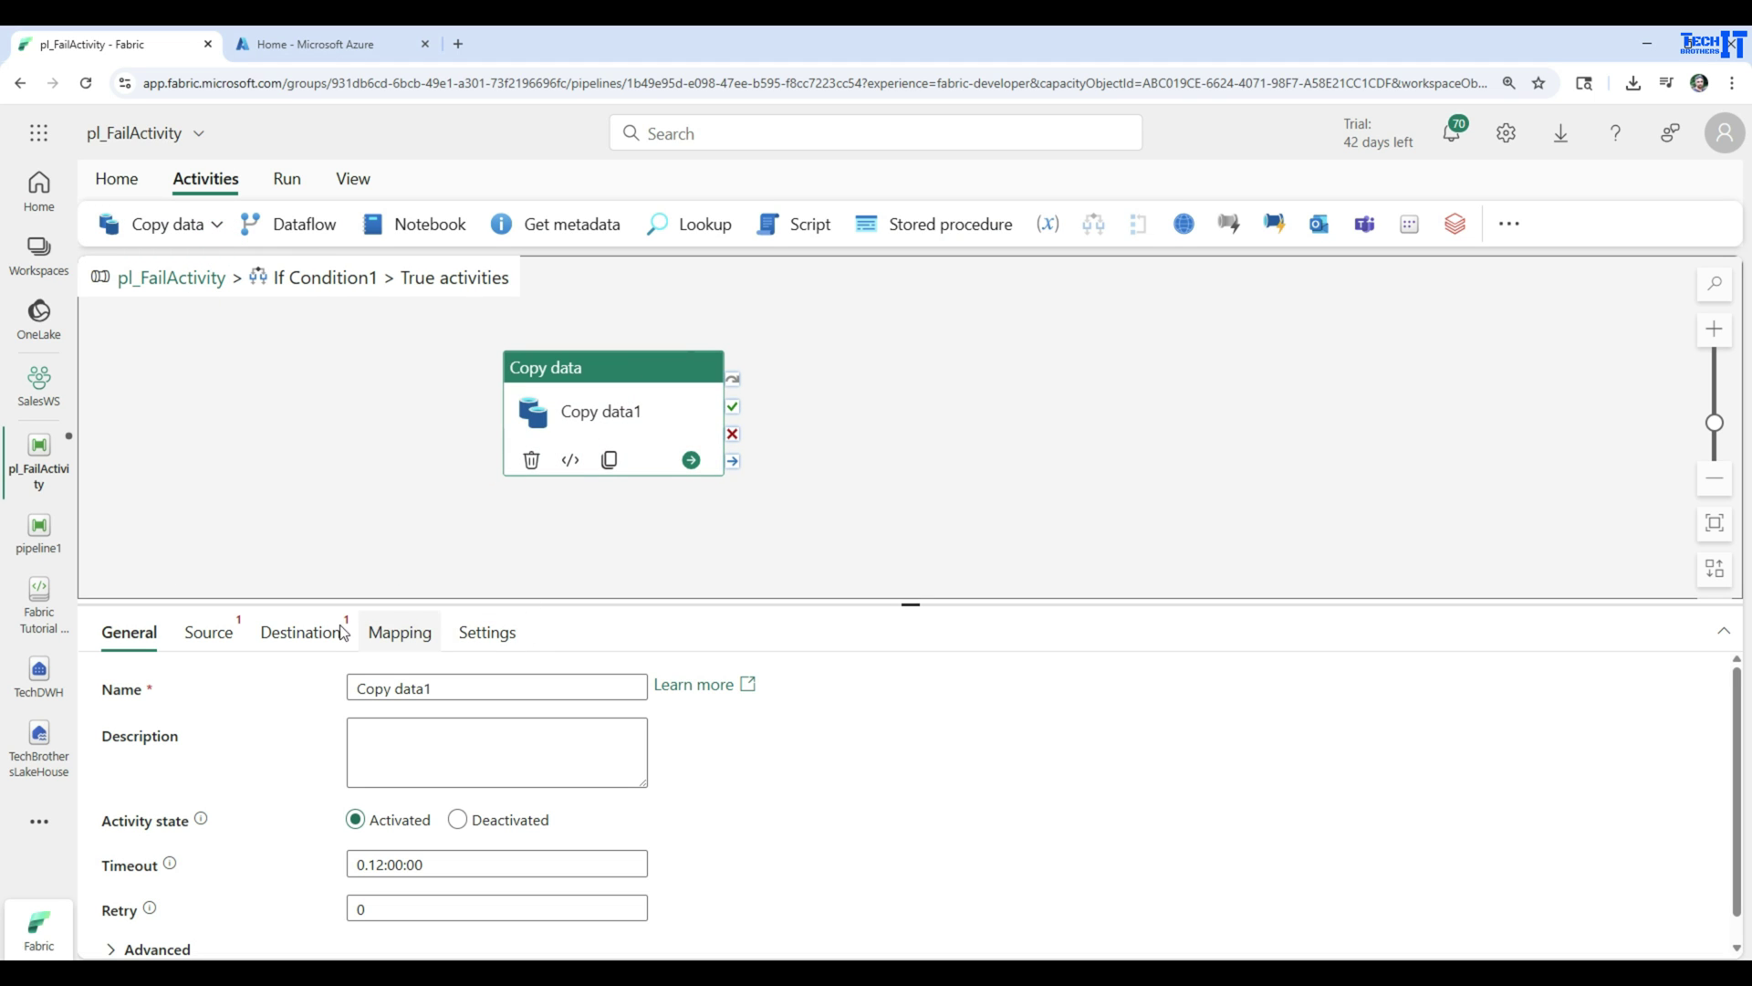
Set Copy data1's source to TechBrothersLakeHouse Files InputFolder/Sales_Data_NA.csv as DelimitedText.
click(209, 631)
drag(614, 604, 636, 548)
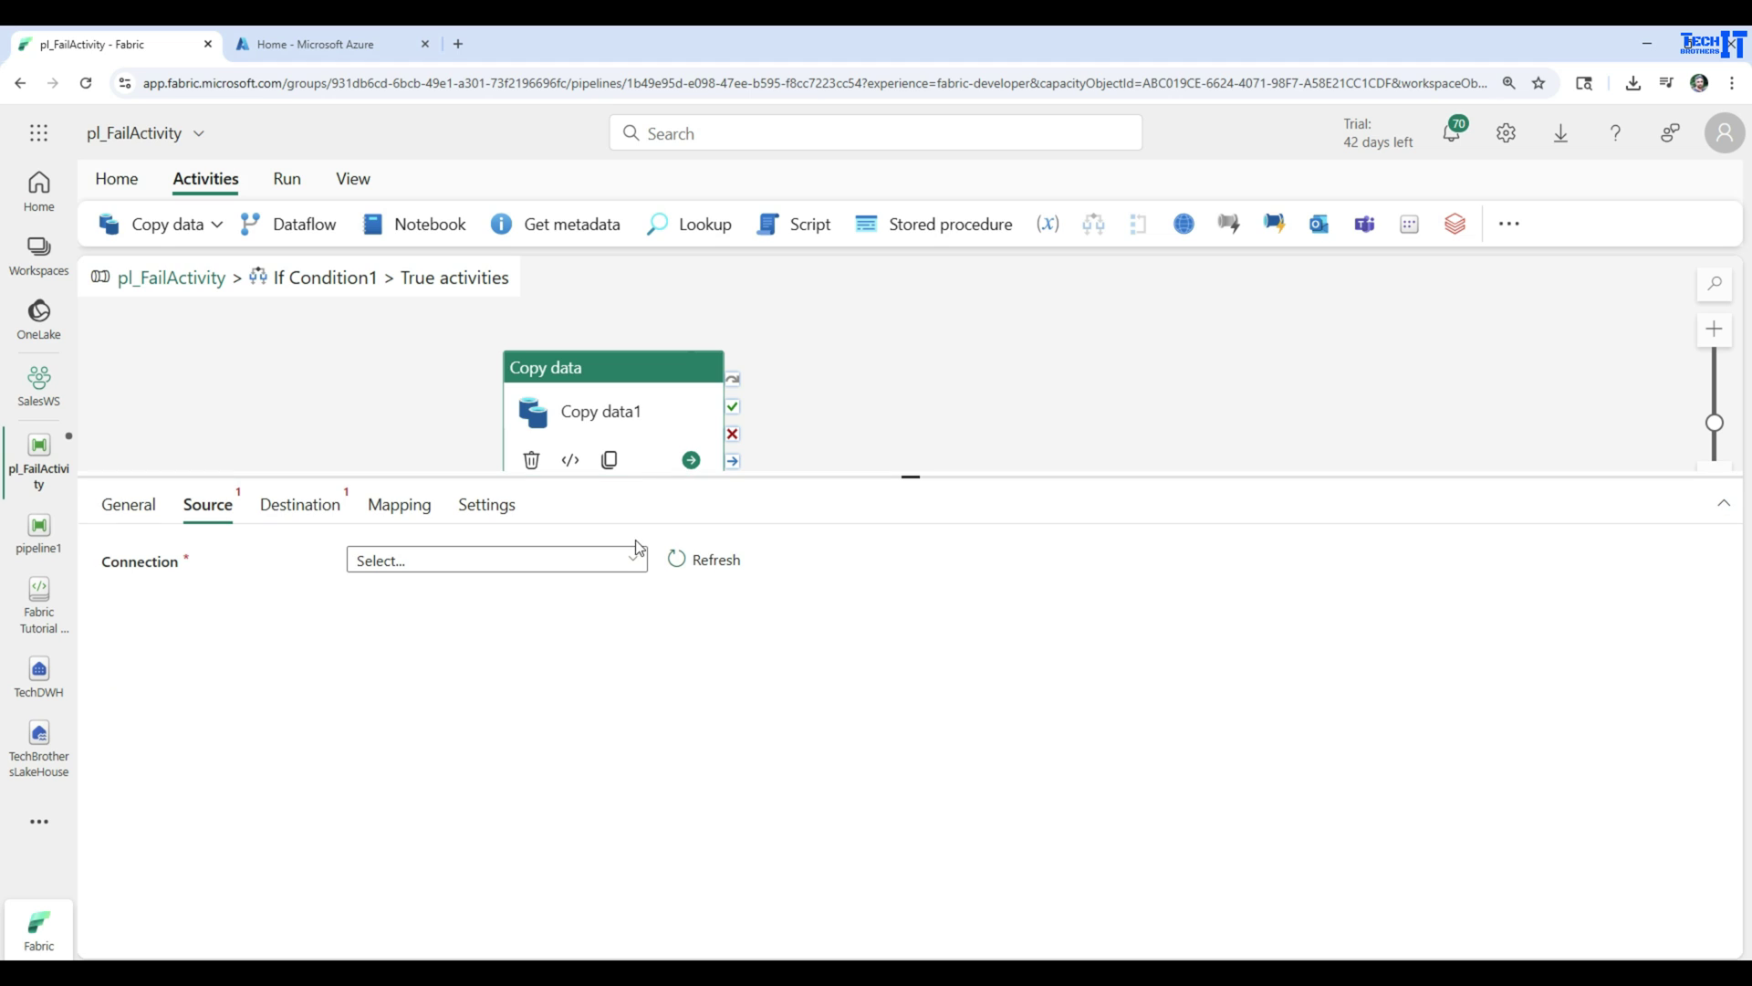
click(635, 554)
scroll(533, 562, down, 5)
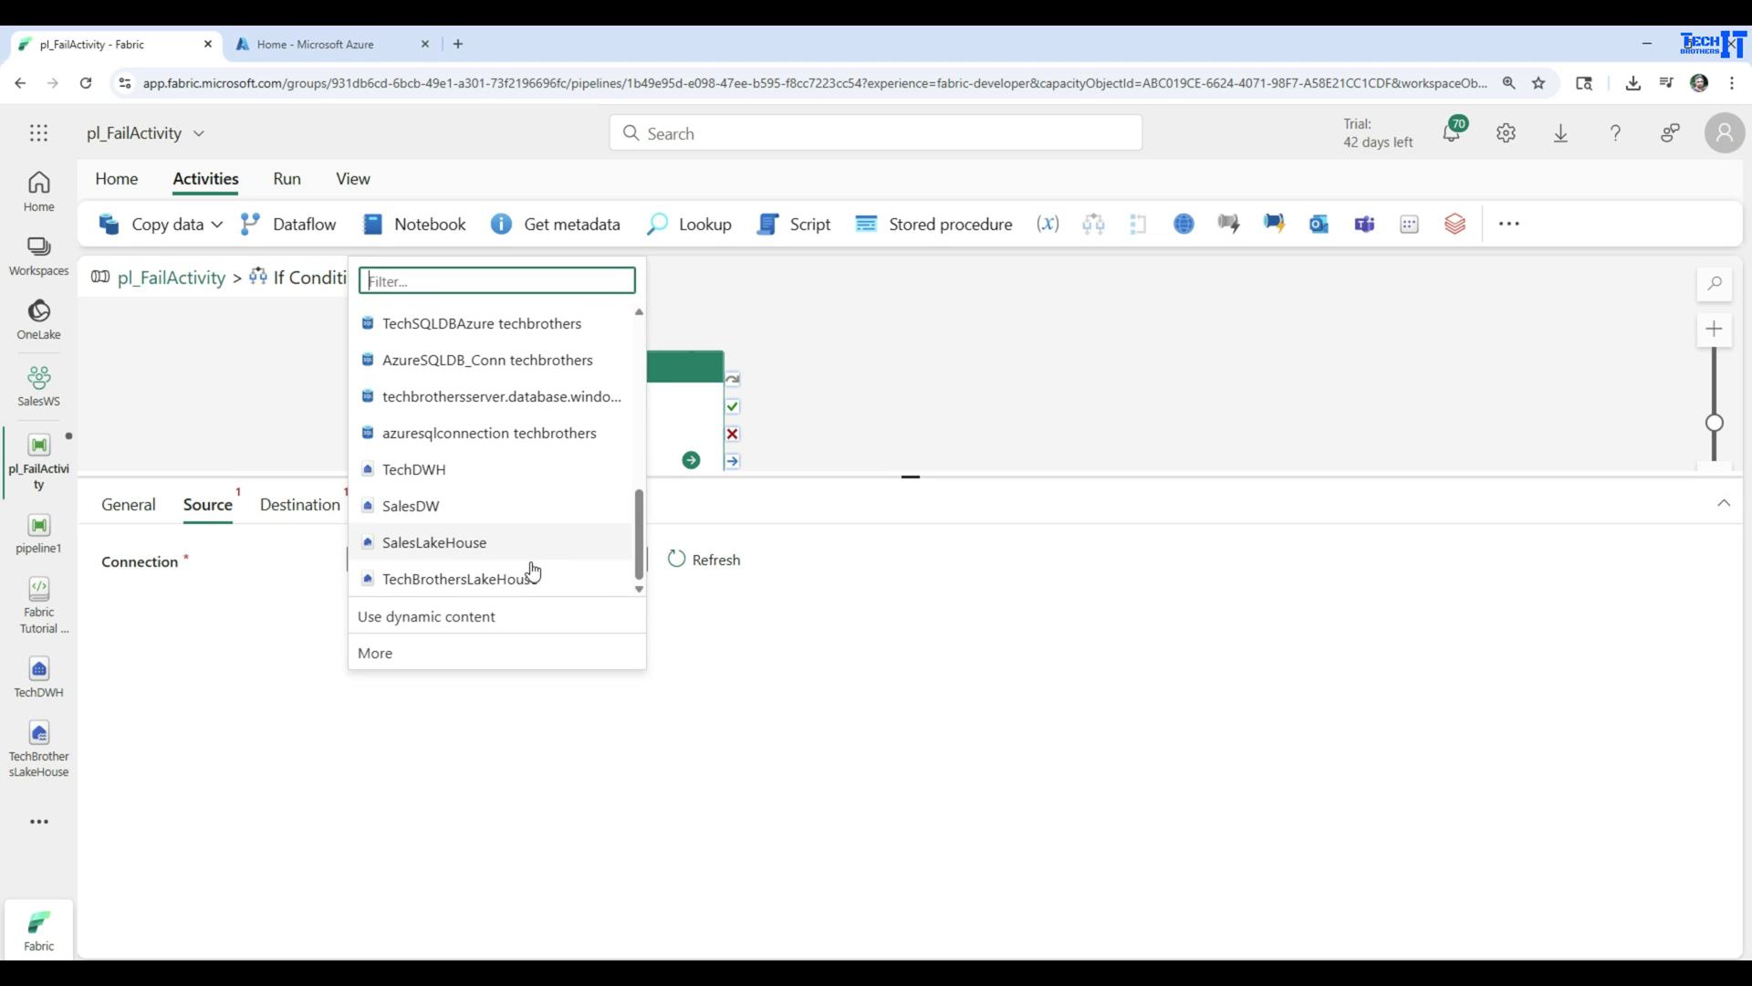
click(513, 584)
click(446, 606)
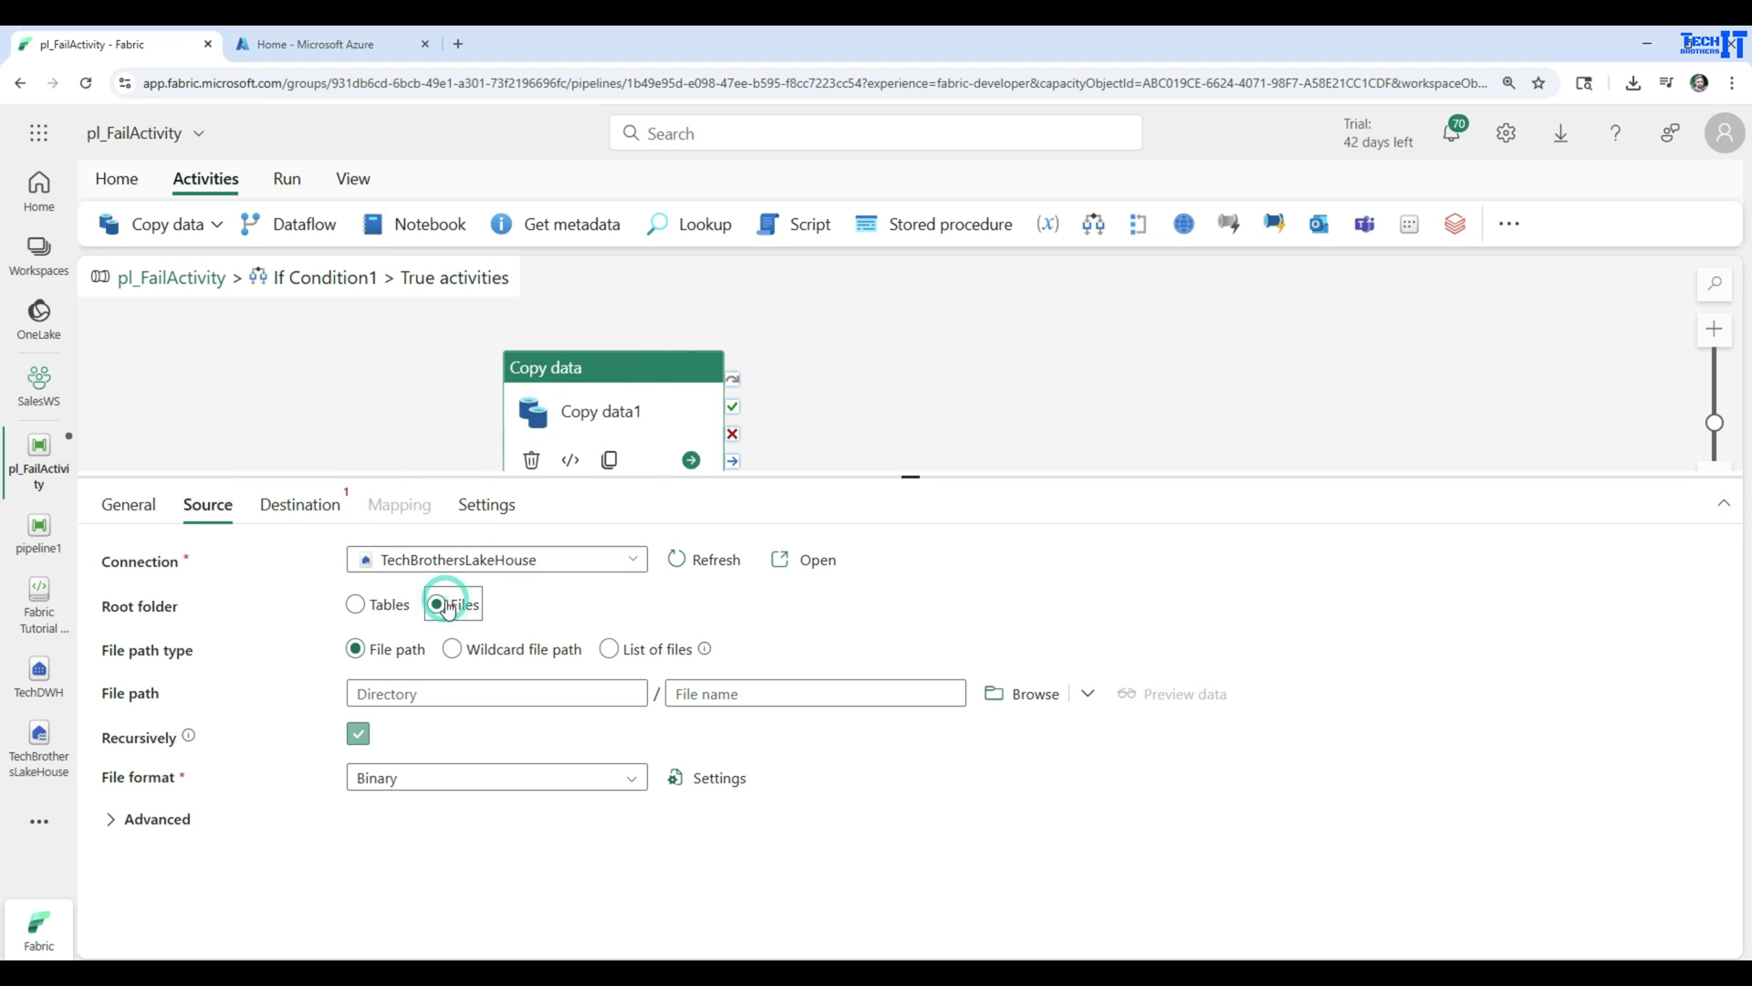
click(1026, 693)
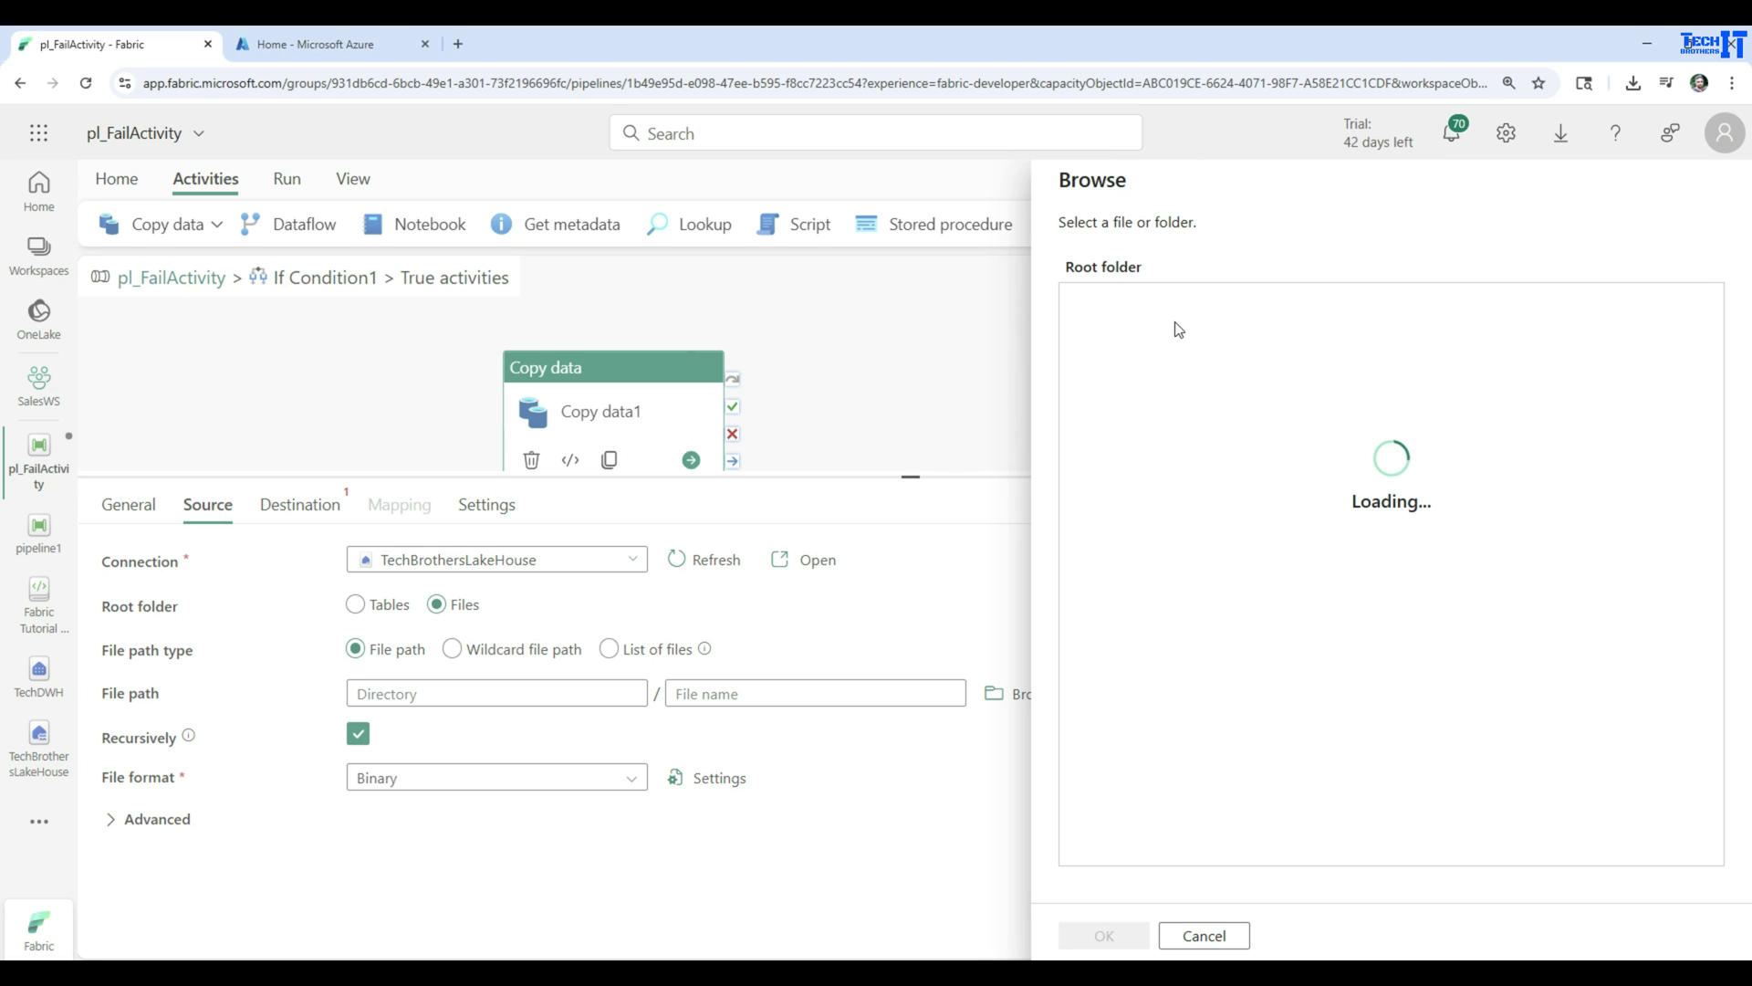
click(1132, 338)
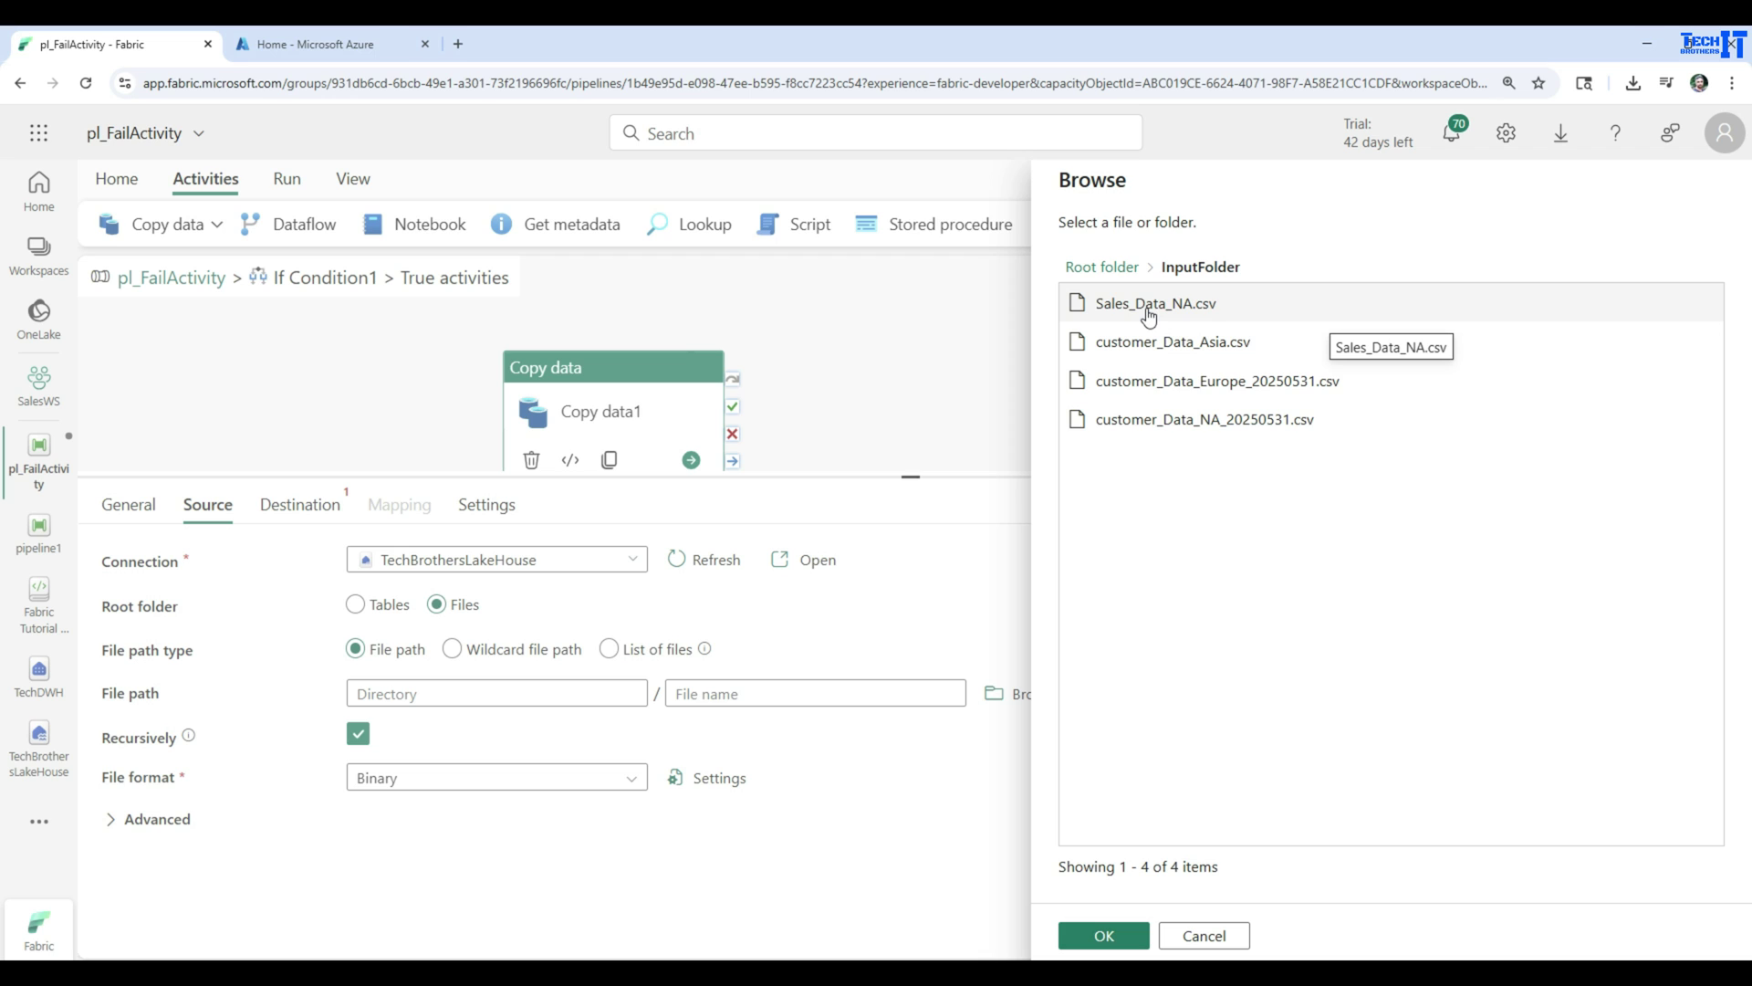
click(1129, 935)
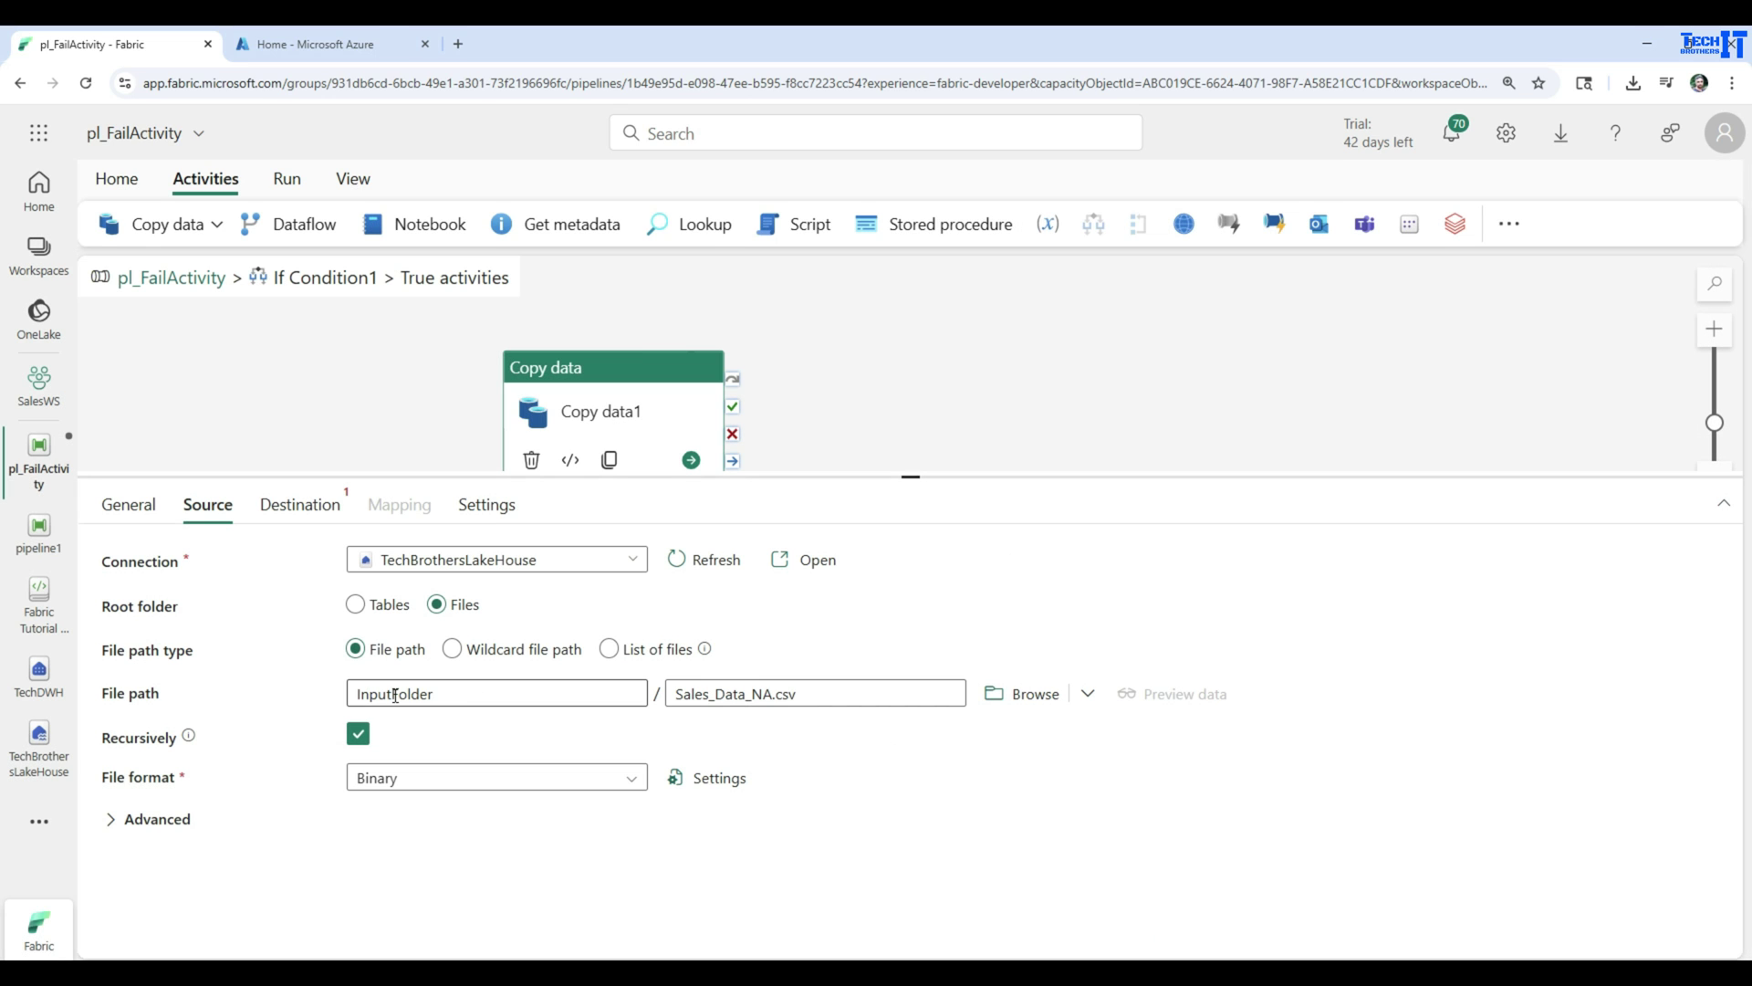
click(448, 777)
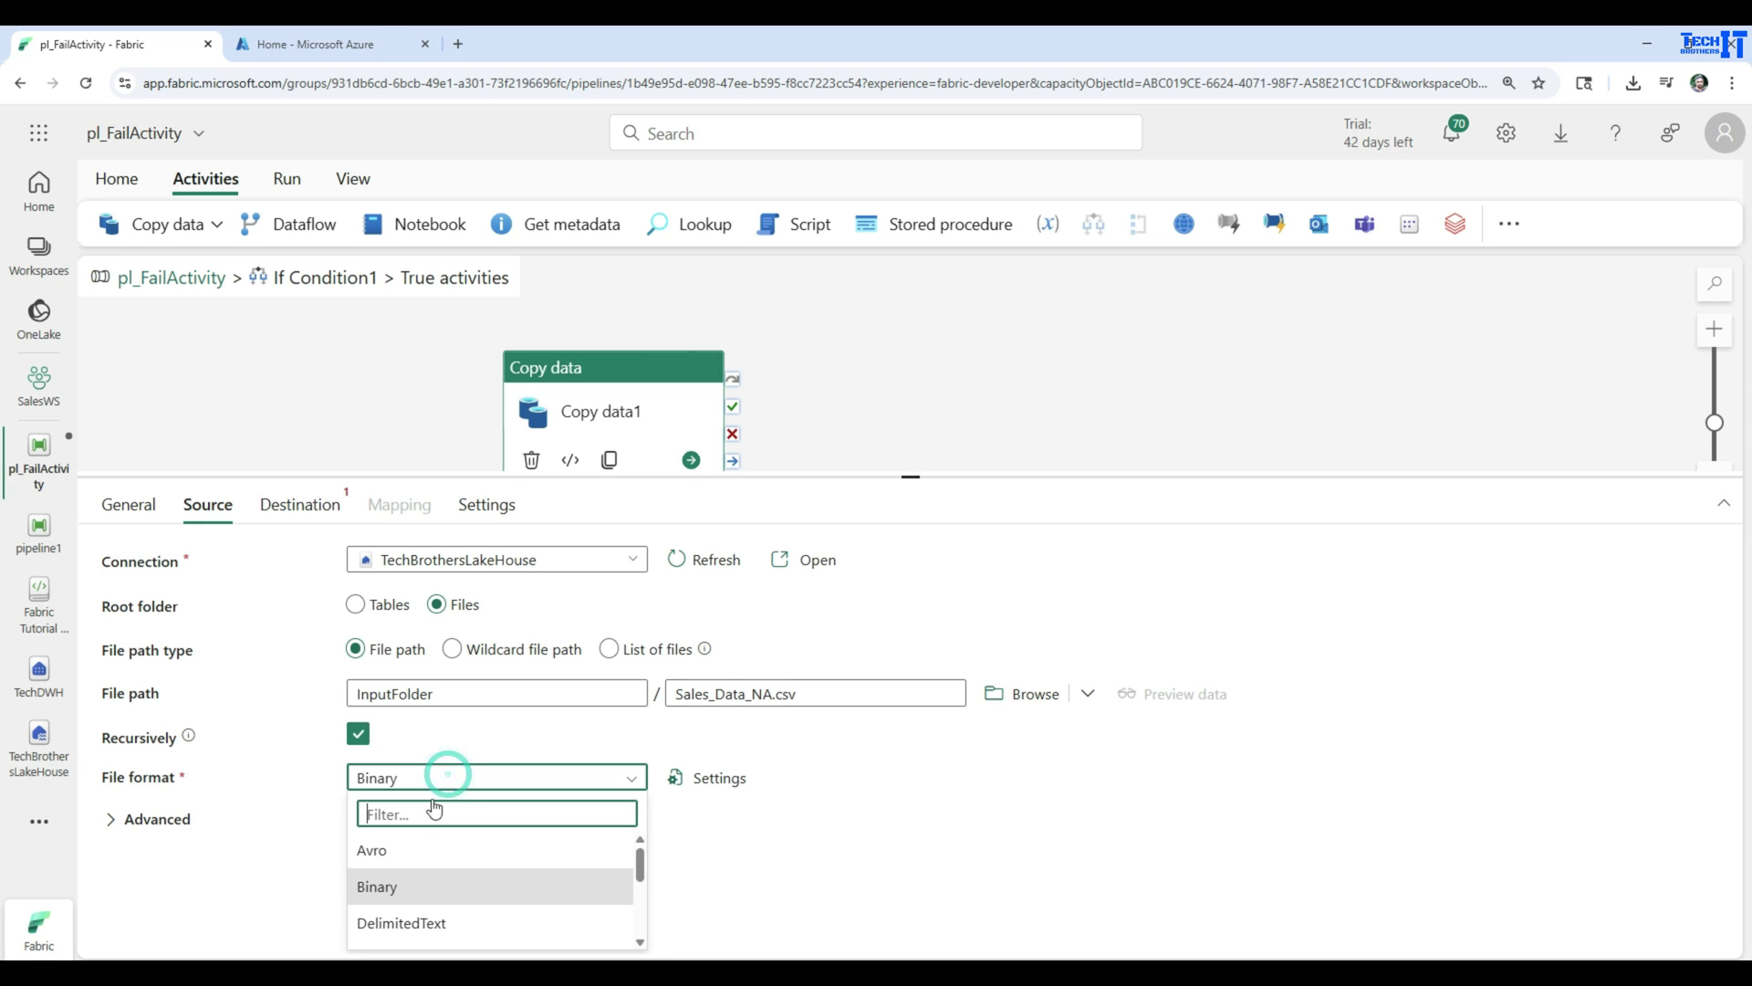
click(380, 923)
Set Copy data1's destination to the TechDWH warehouse table dbo.SalesData.
click(308, 505)
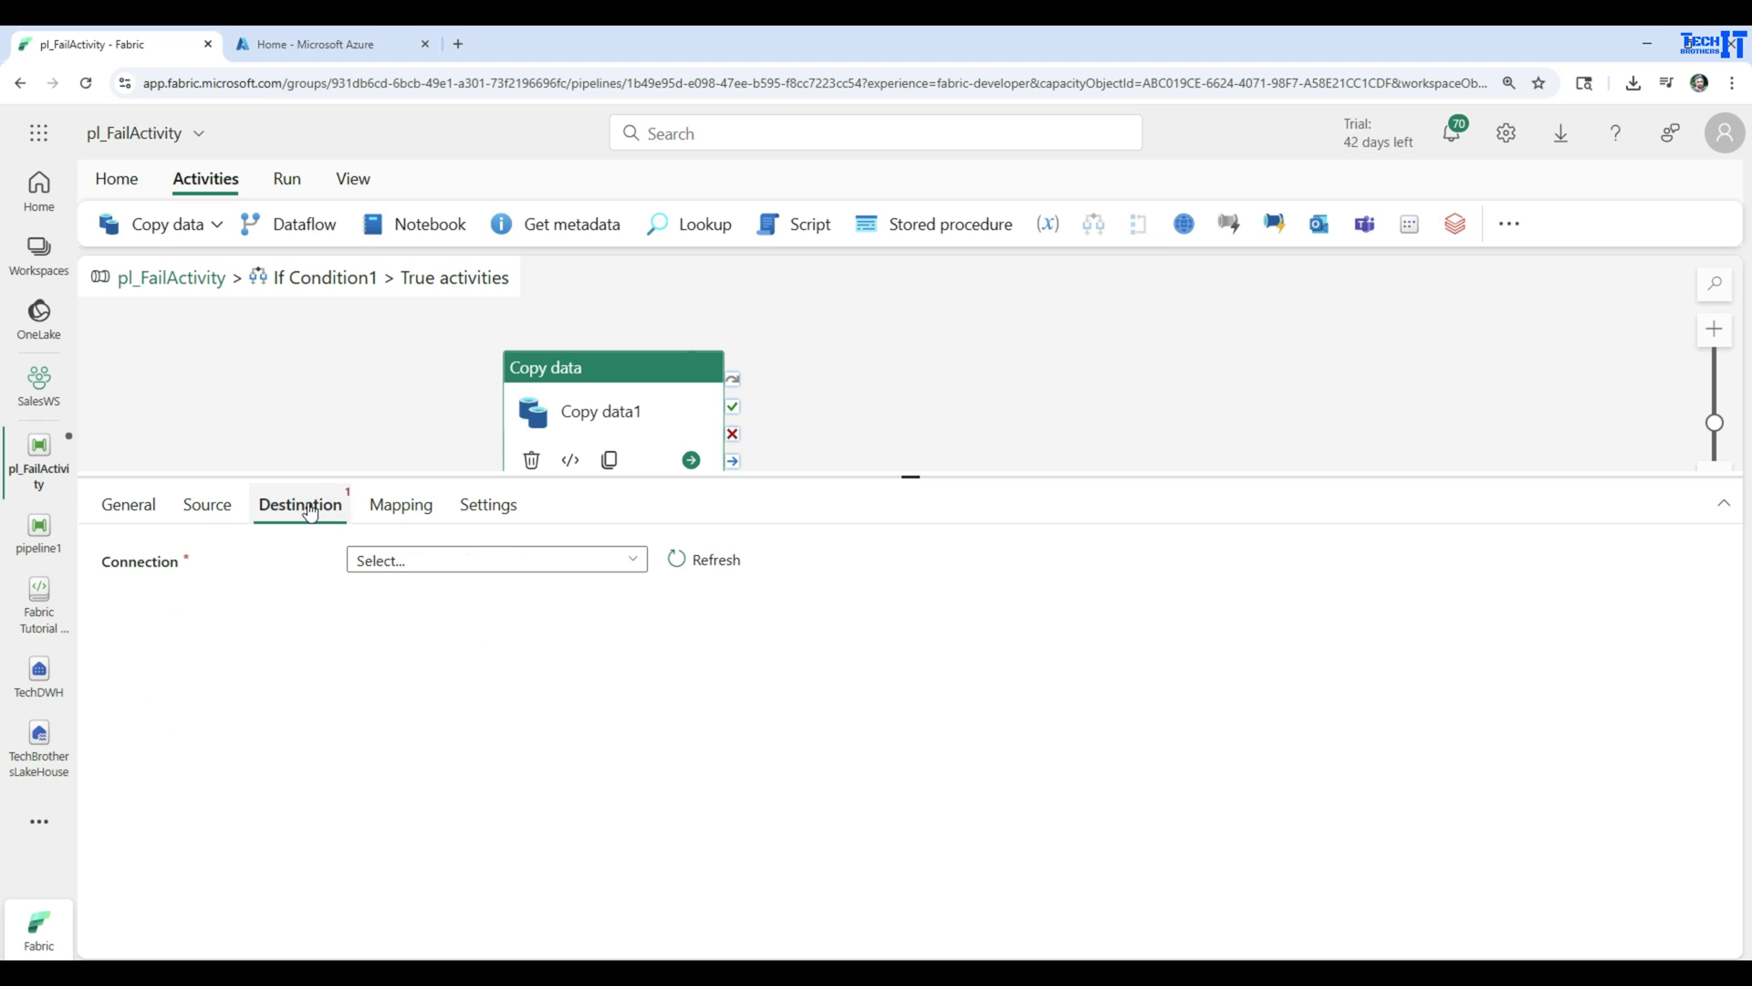
click(468, 559)
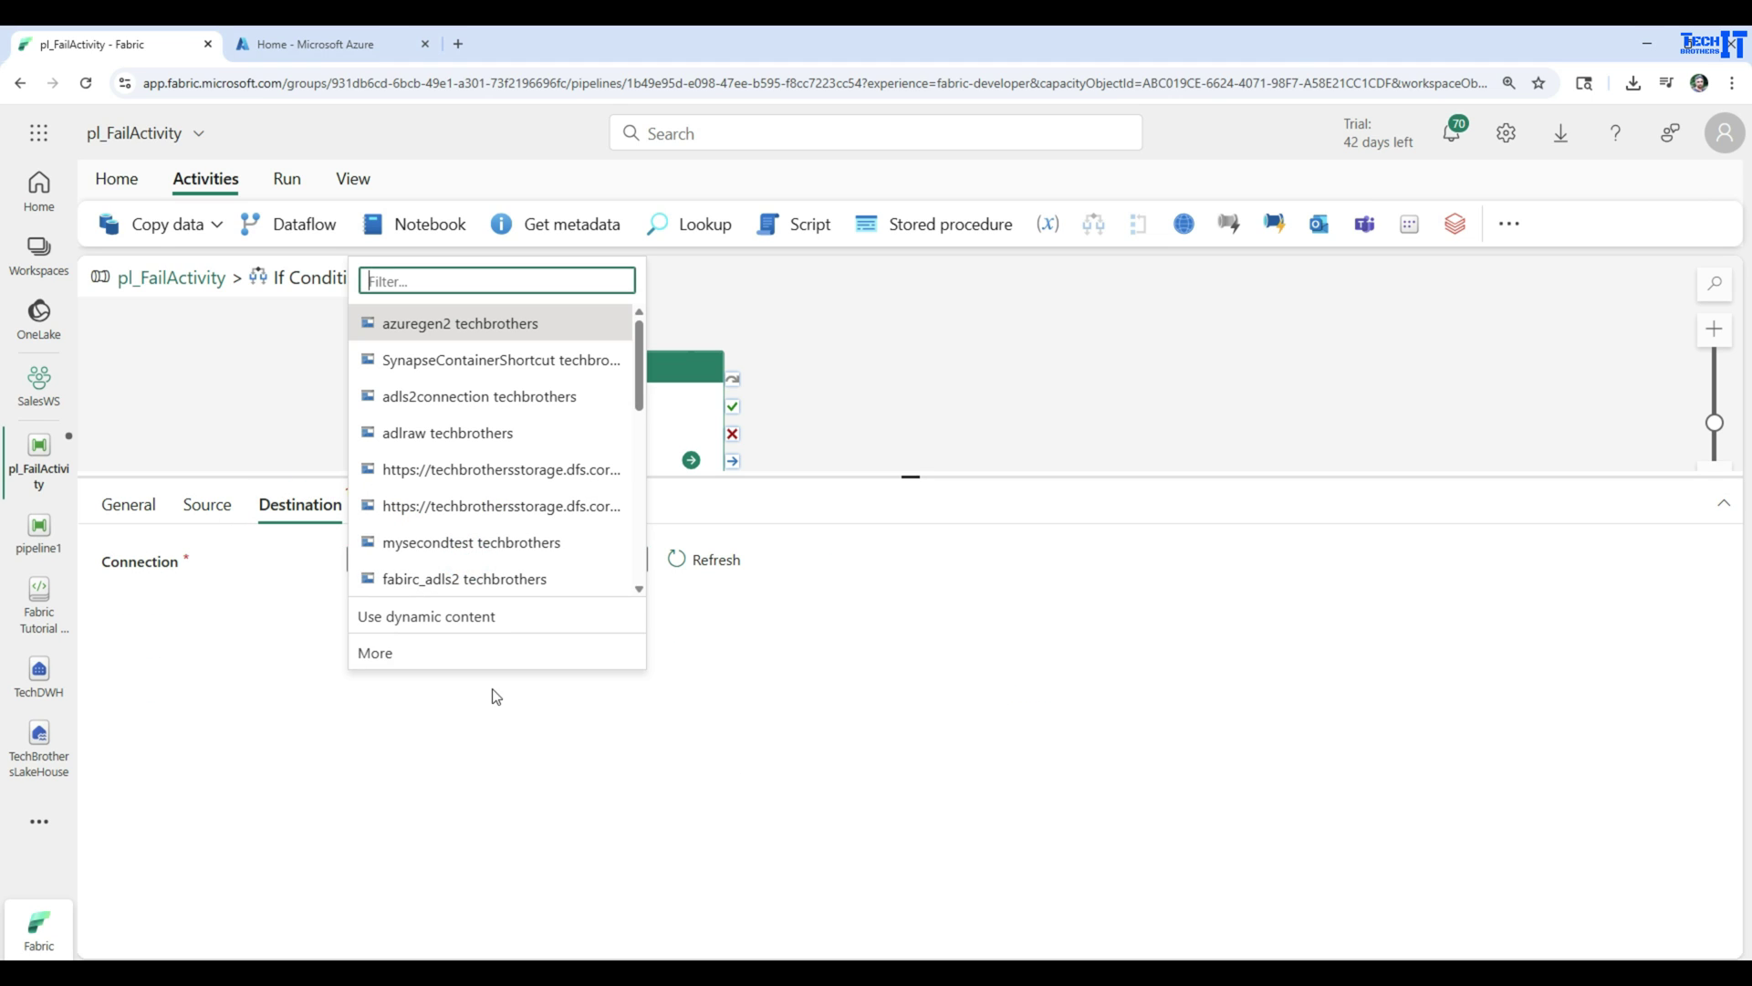
scroll(556, 553, down, 5)
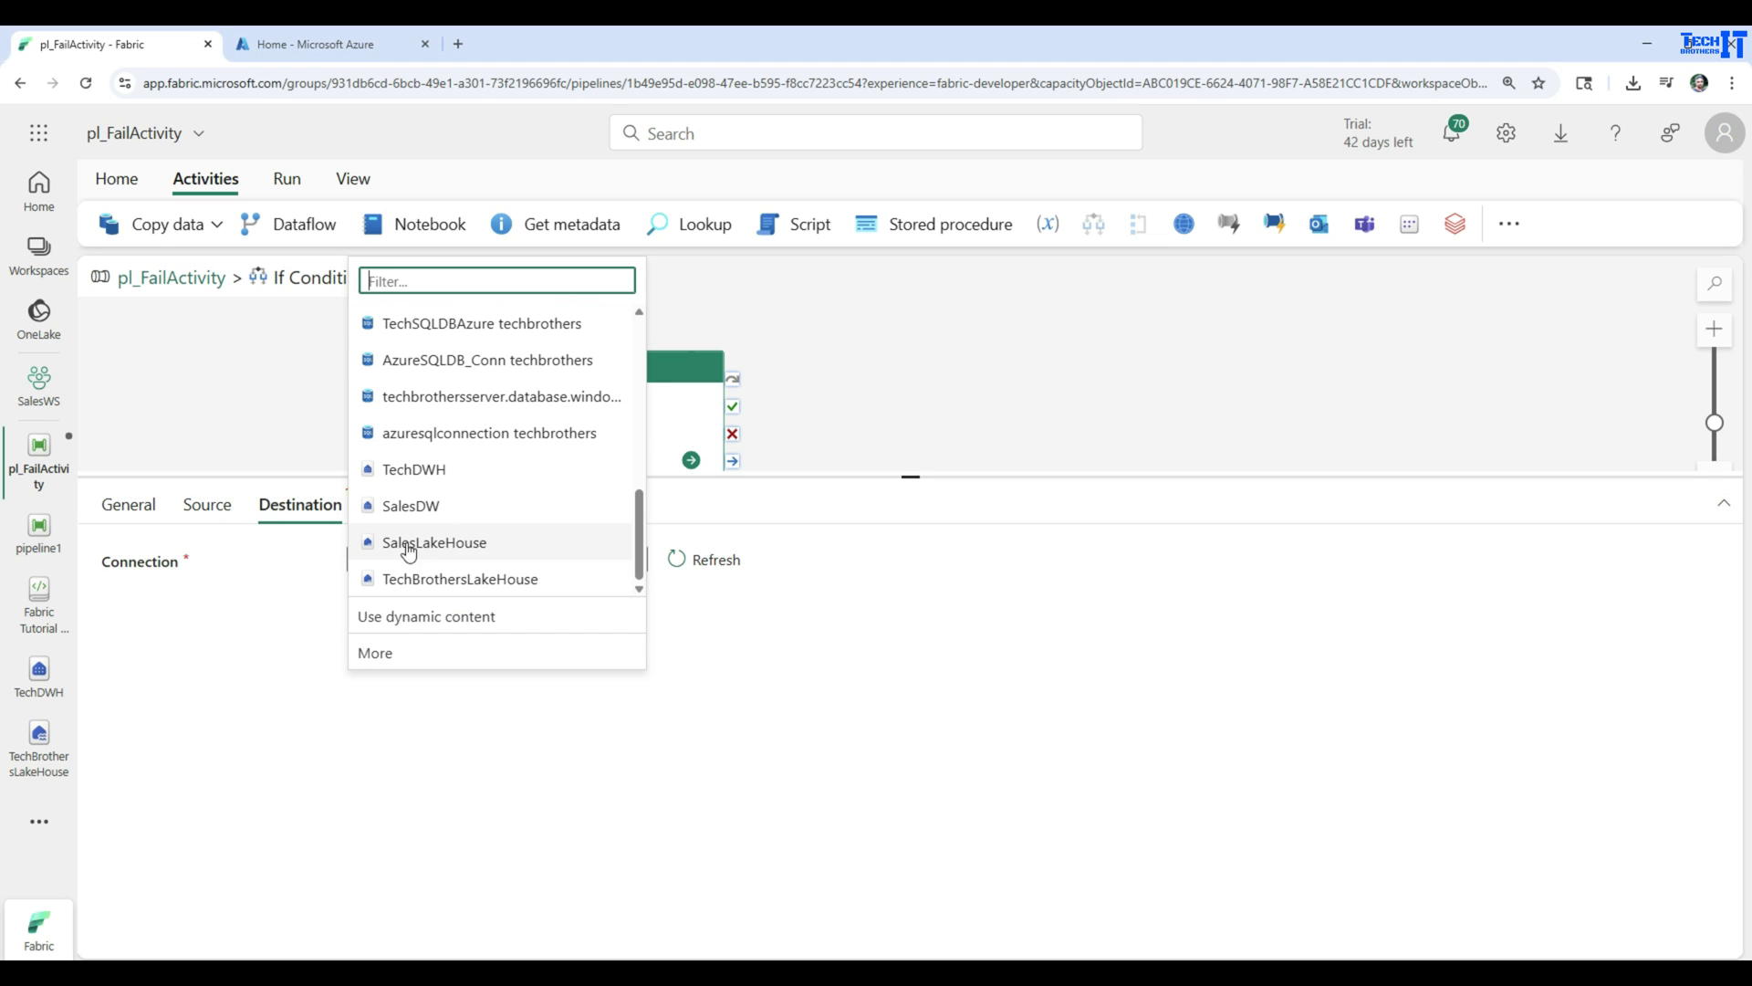
click(425, 470)
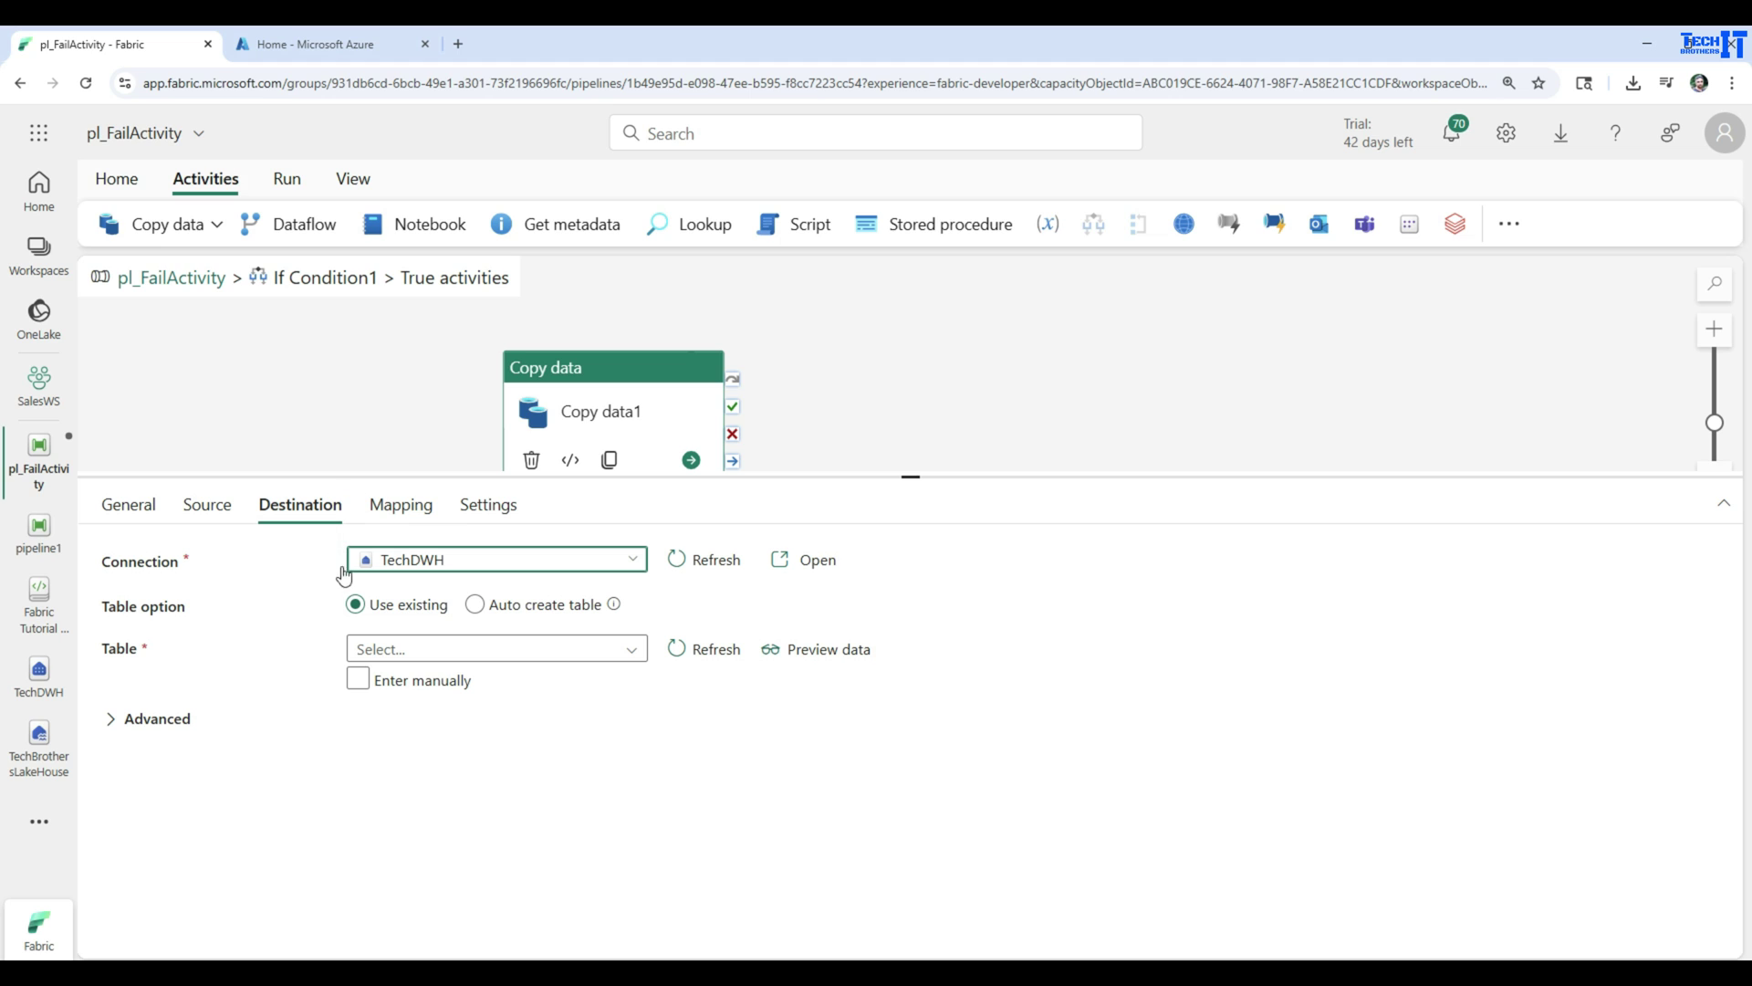
click(409, 646)
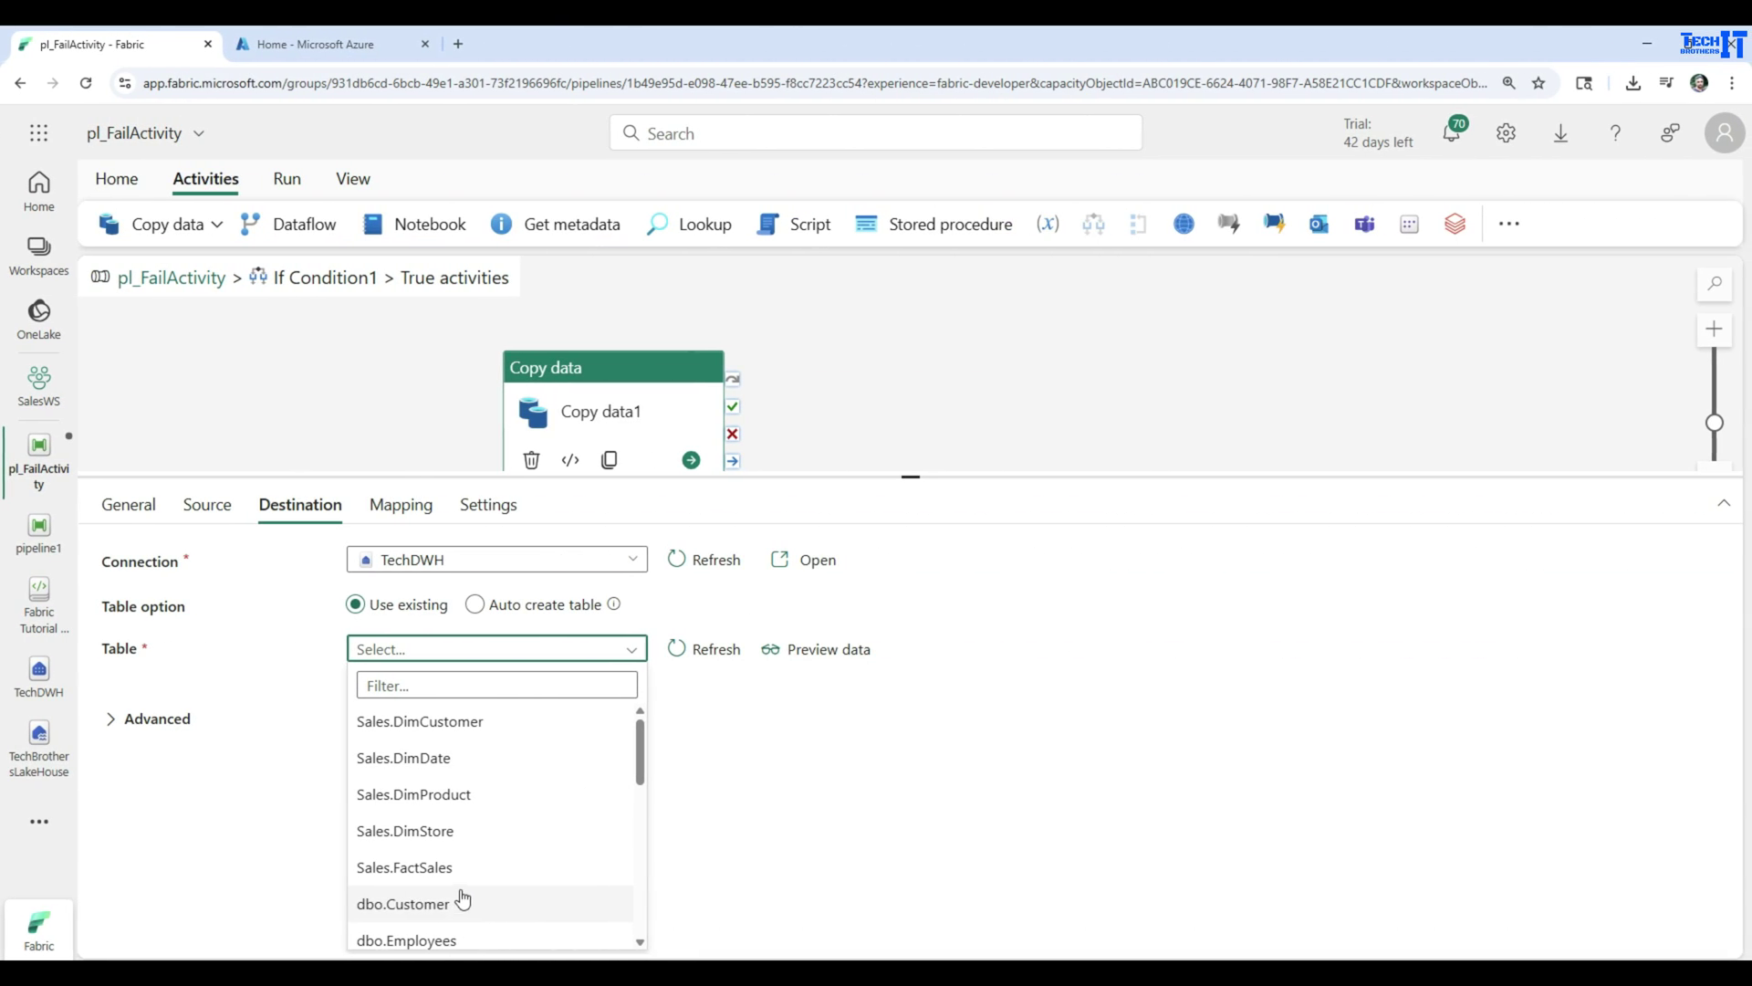
scroll(469, 851, down, 3)
click(428, 905)
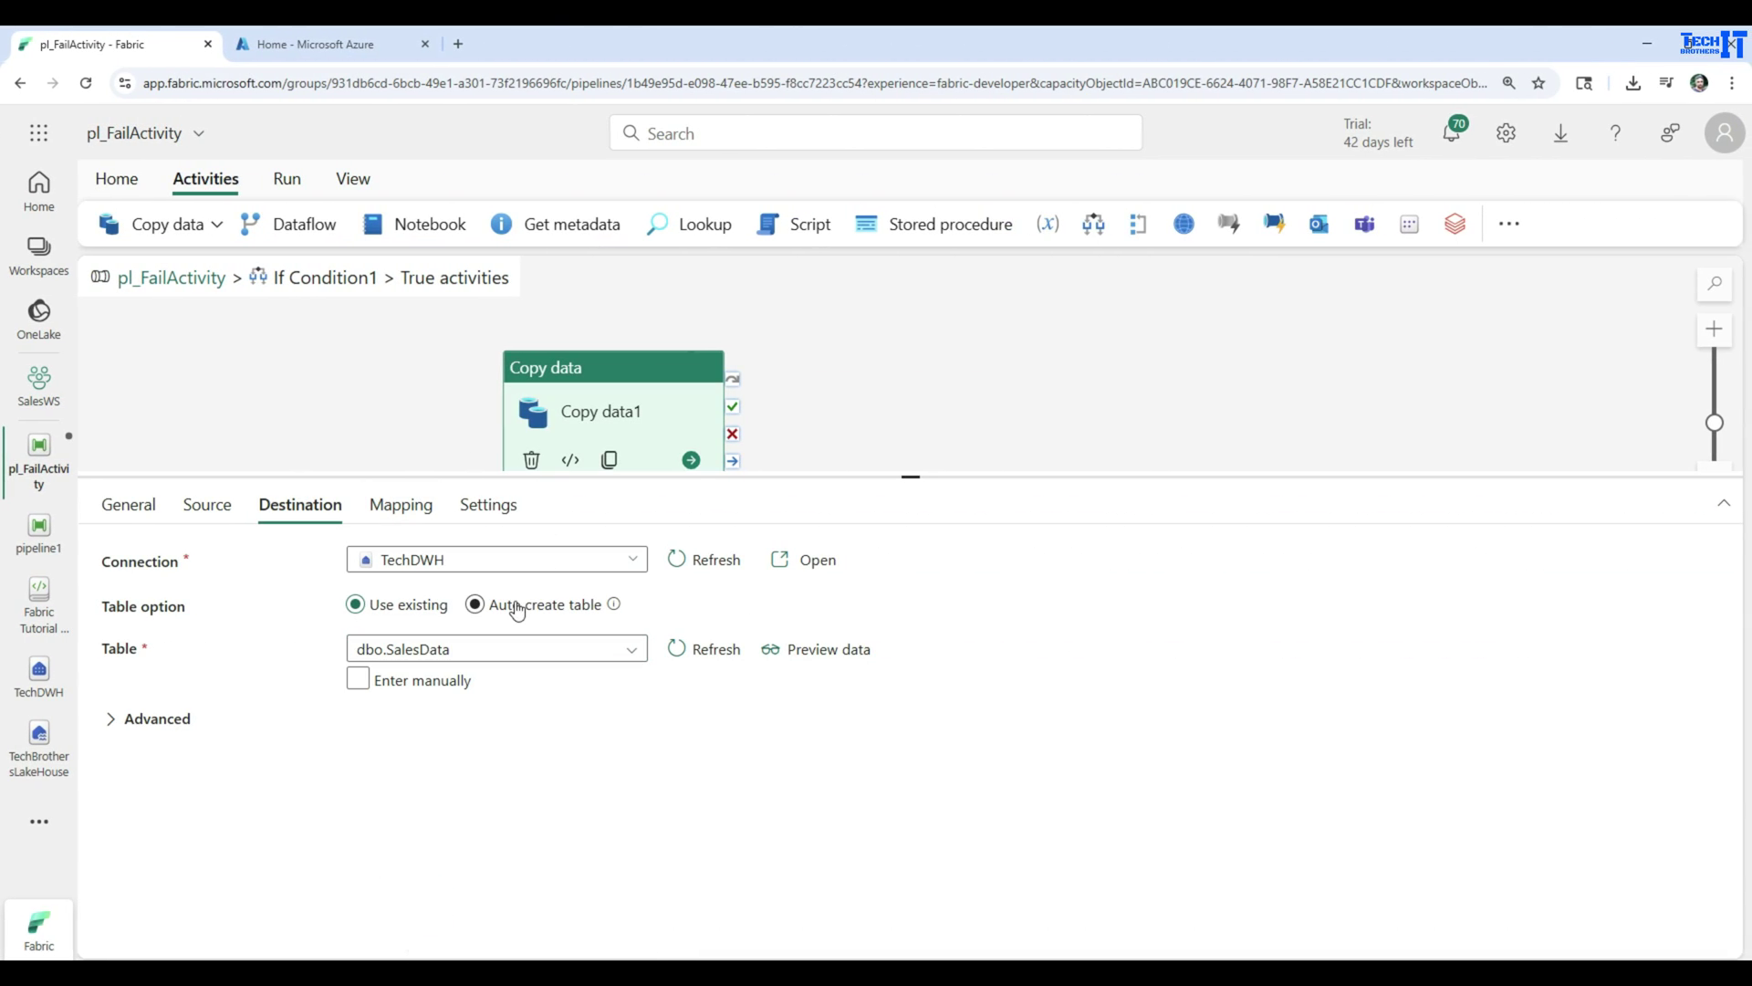
Import schemas on the Mapping tab to map columns SalesID through SaleDate.
click(409, 512)
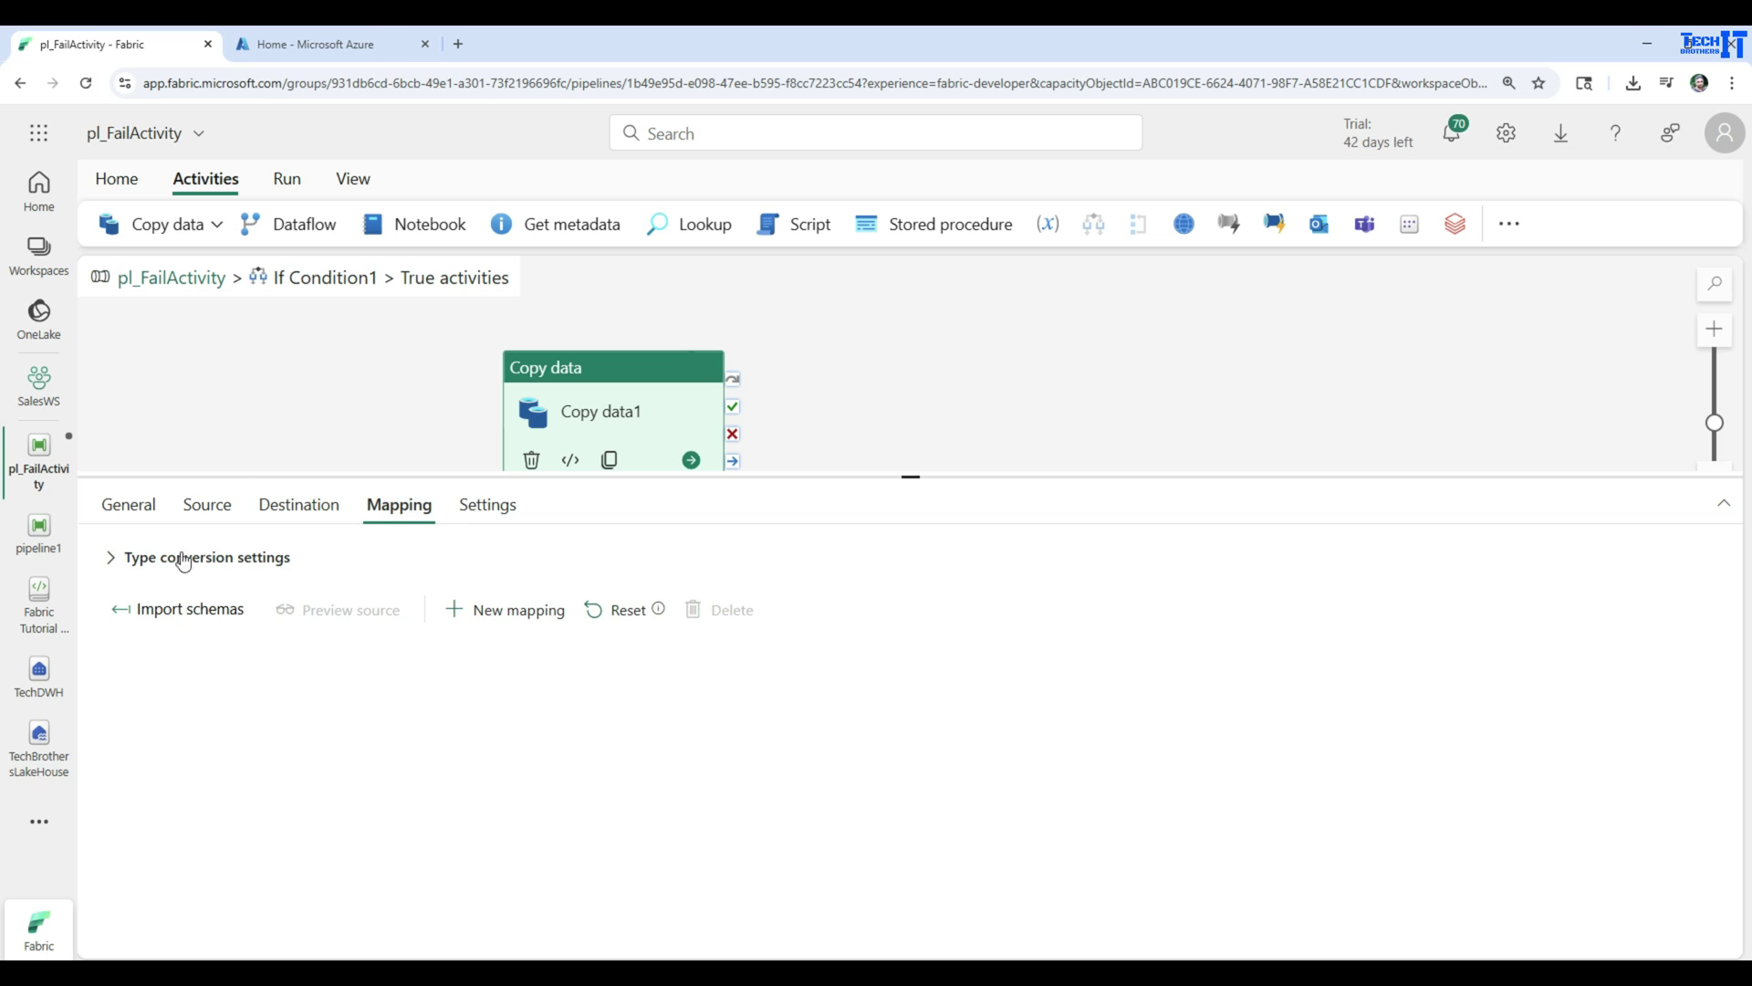
click(159, 608)
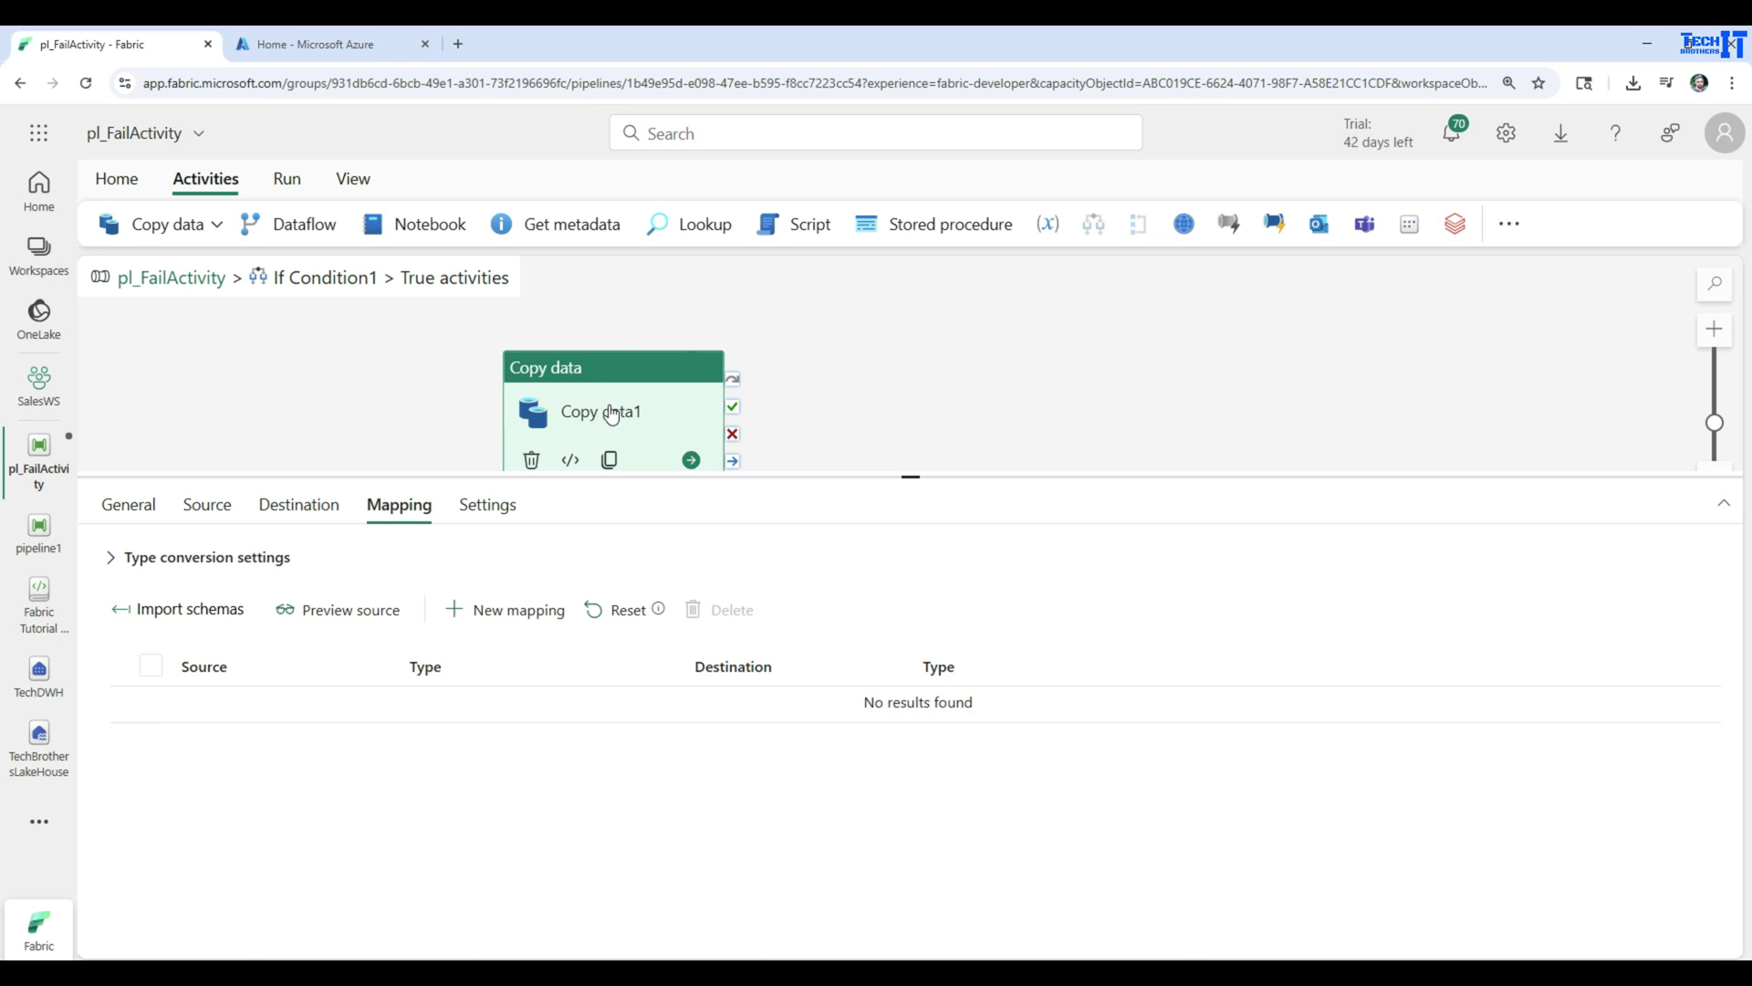
scroll(378, 603, down, 1)
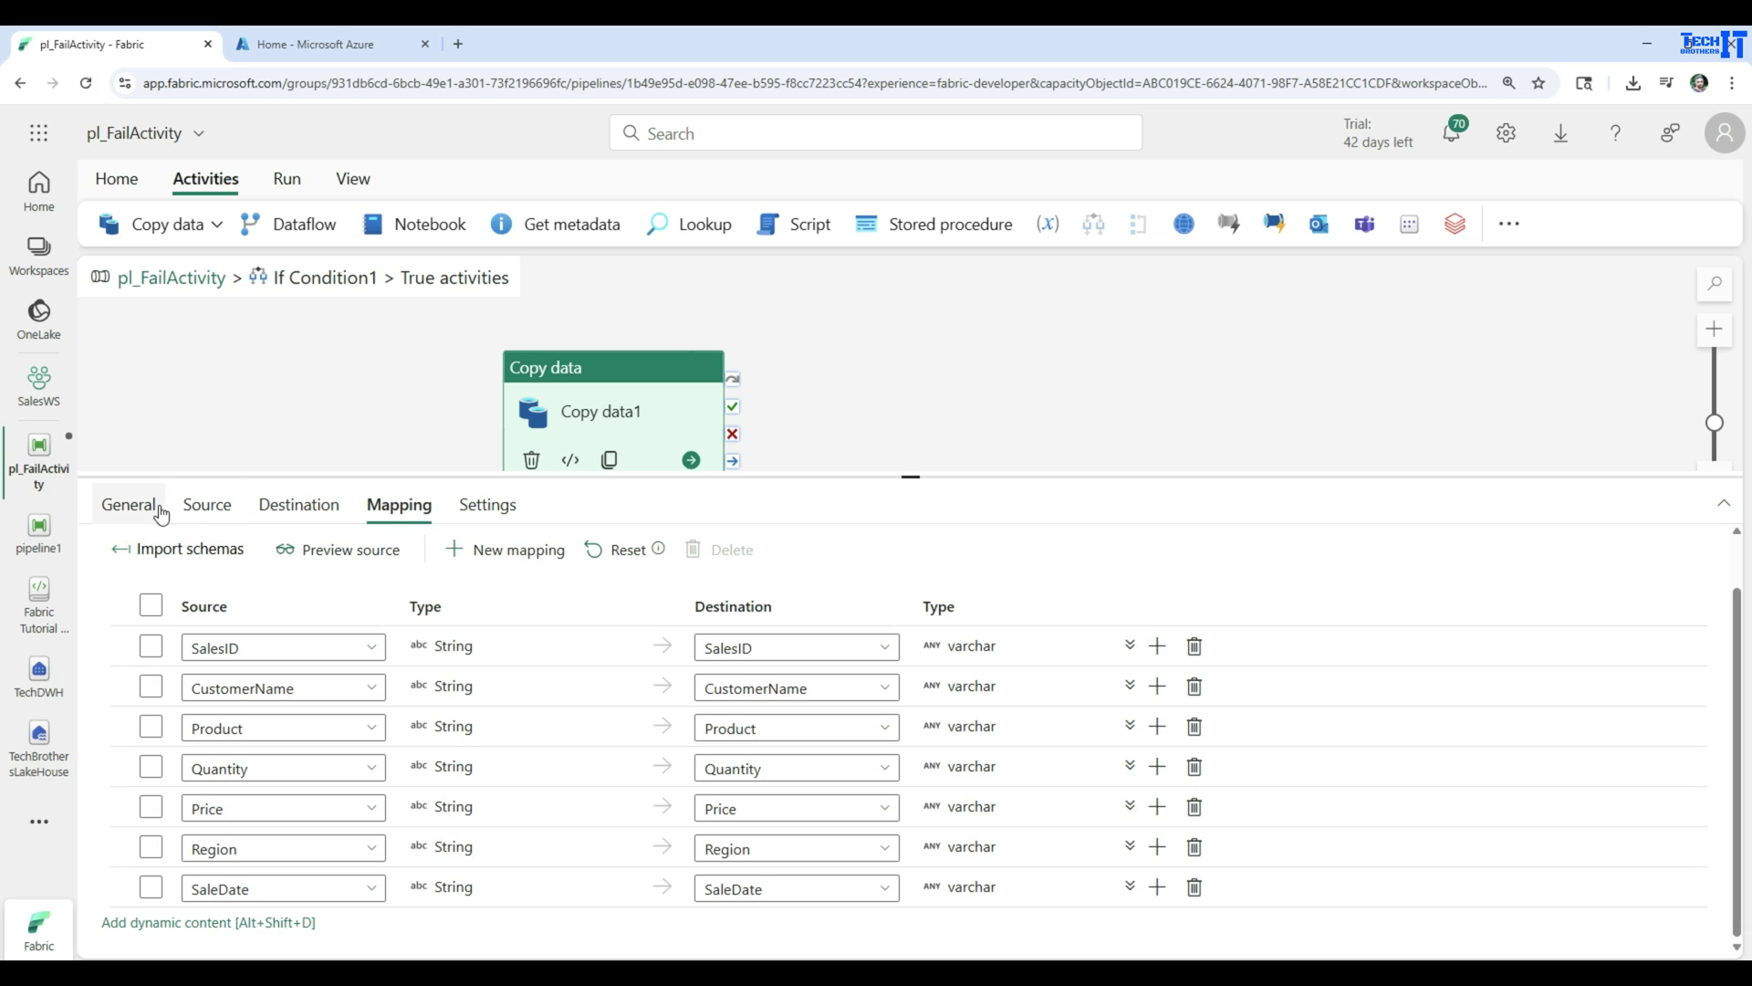
Return to the pl_FailActivity canvas and choose Save and run from the Run options.
click(388, 392)
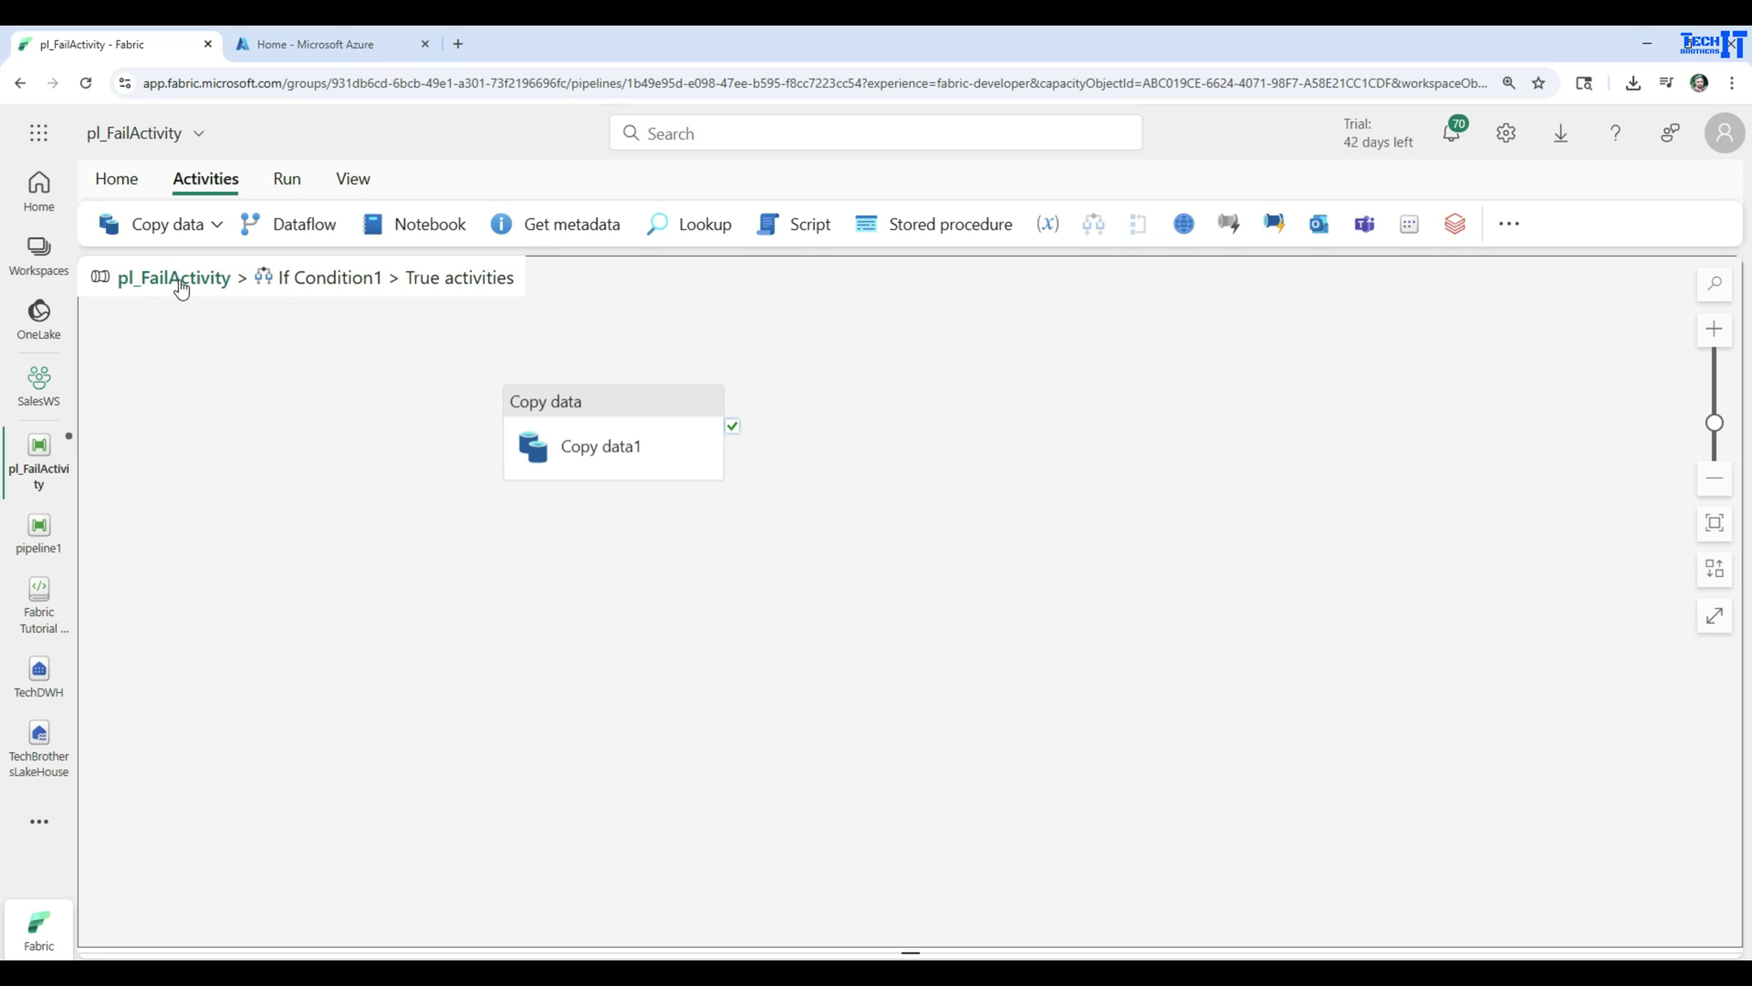
click(173, 278)
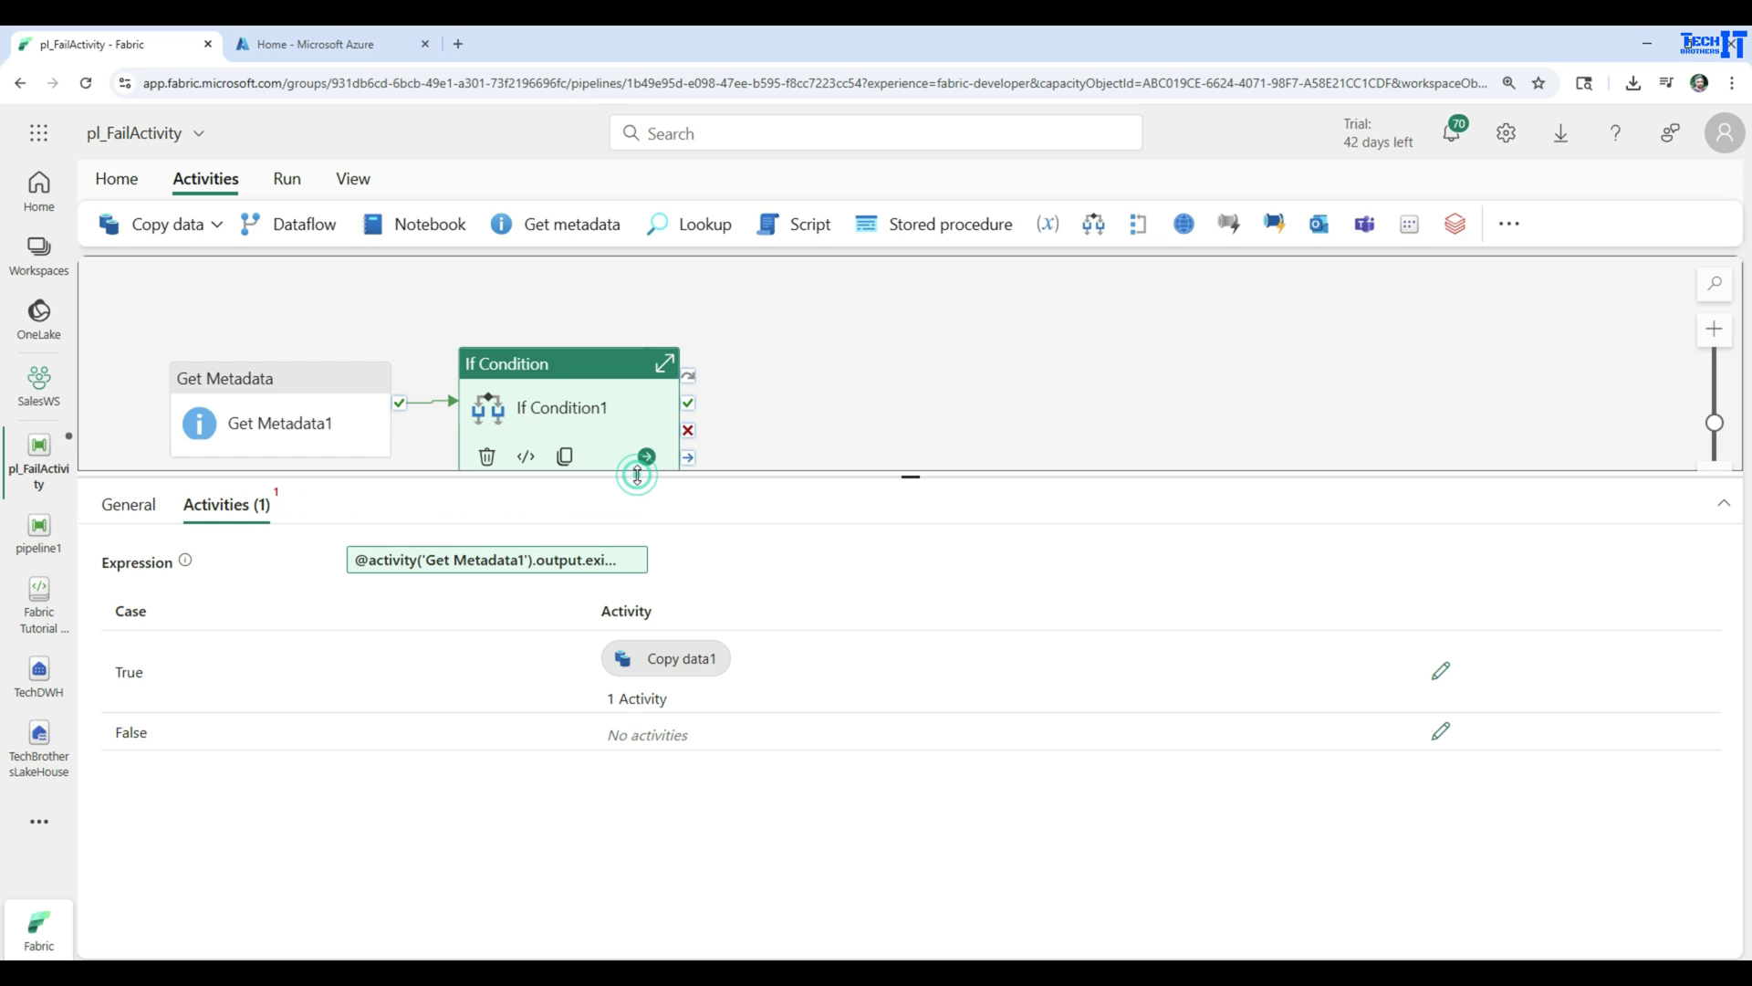
drag(636, 476, 654, 598)
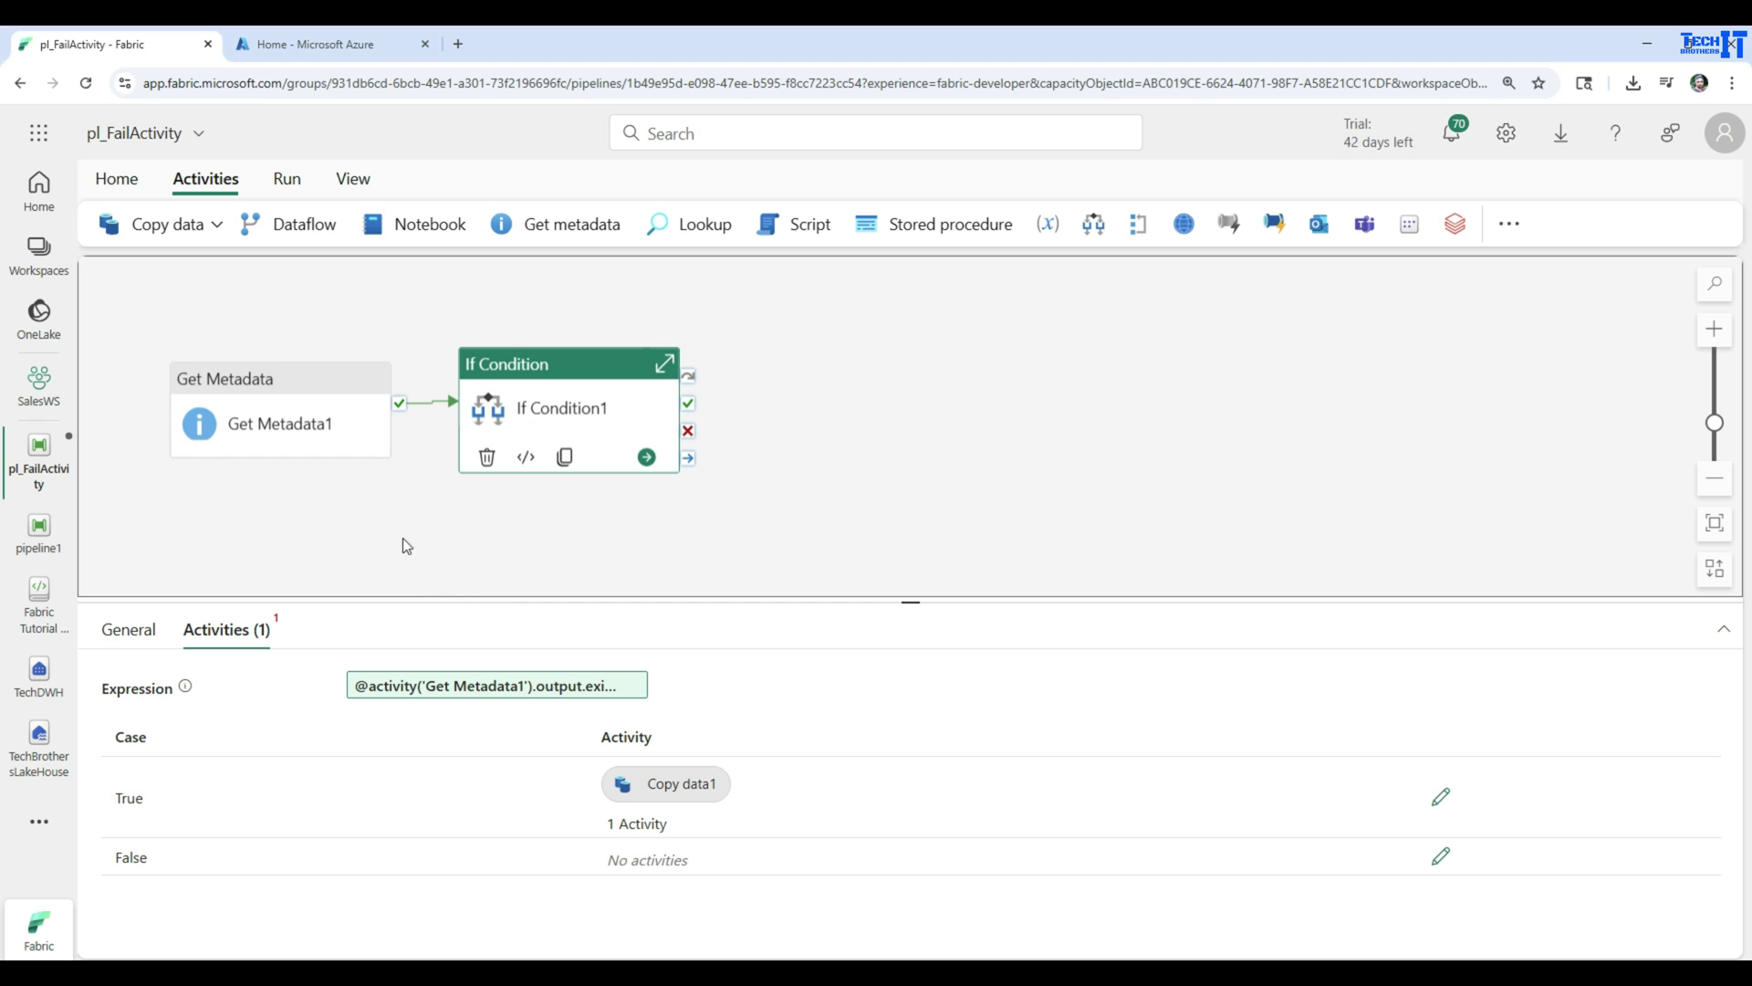
mouse_move(366, 373)
click(287, 179)
click(255, 225)
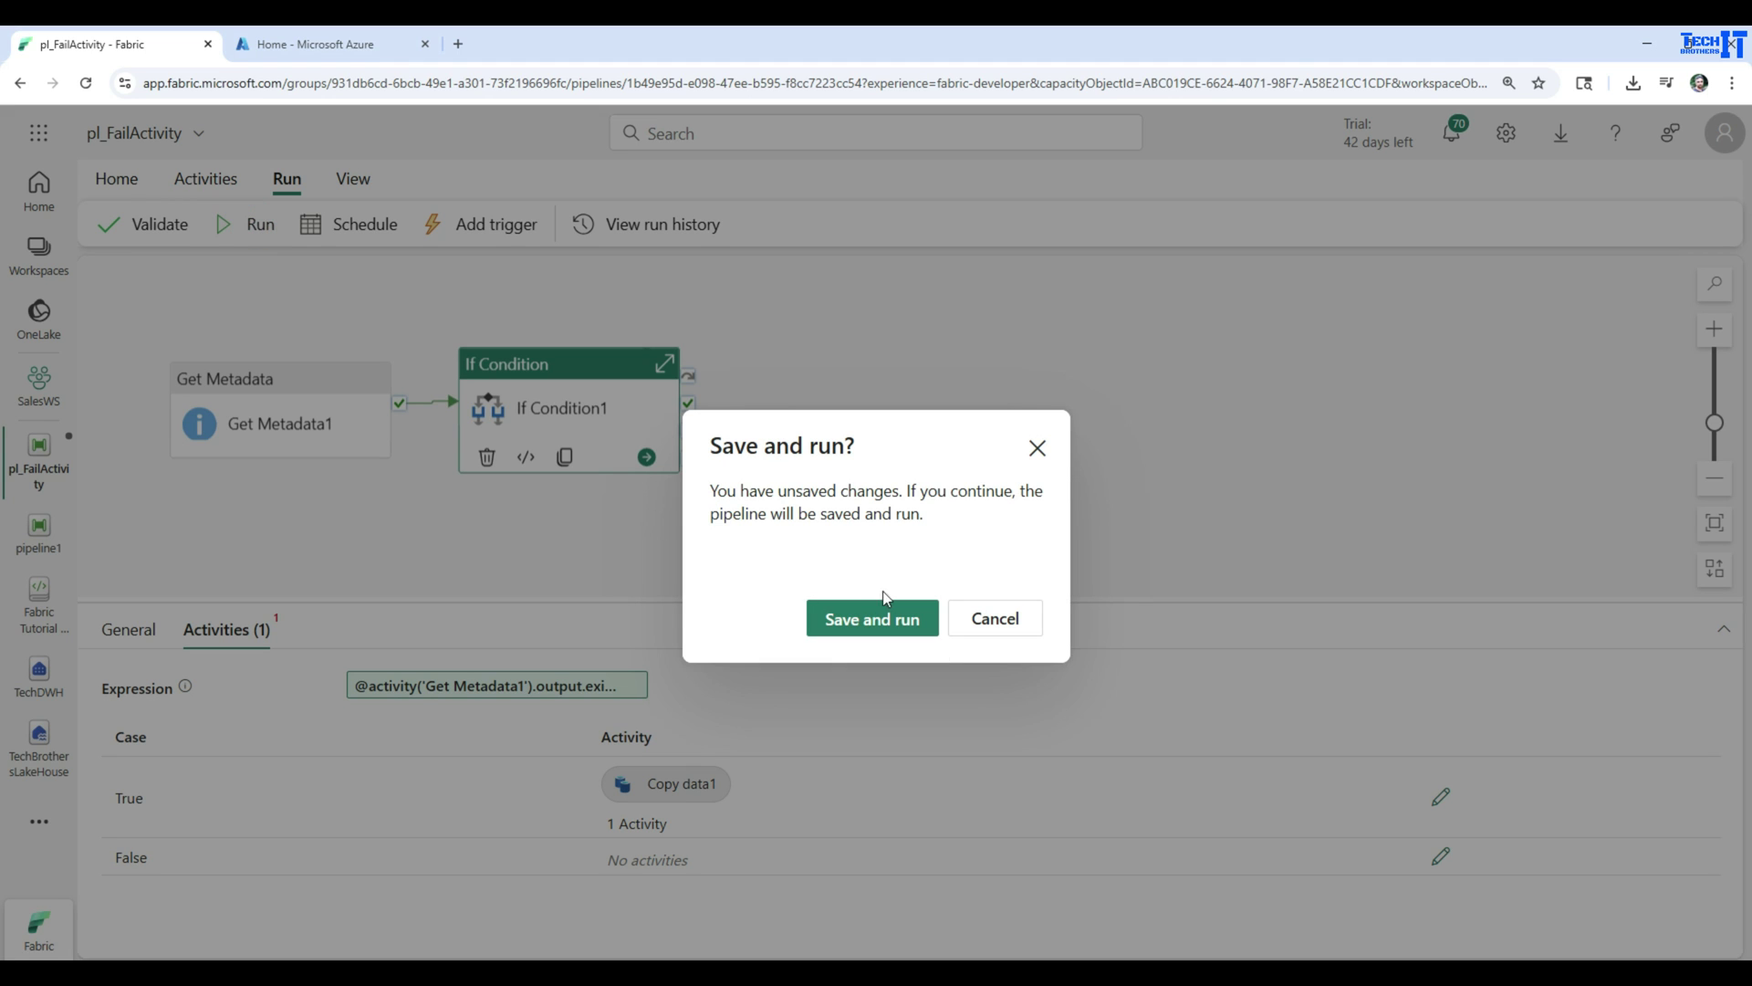
click(885, 617)
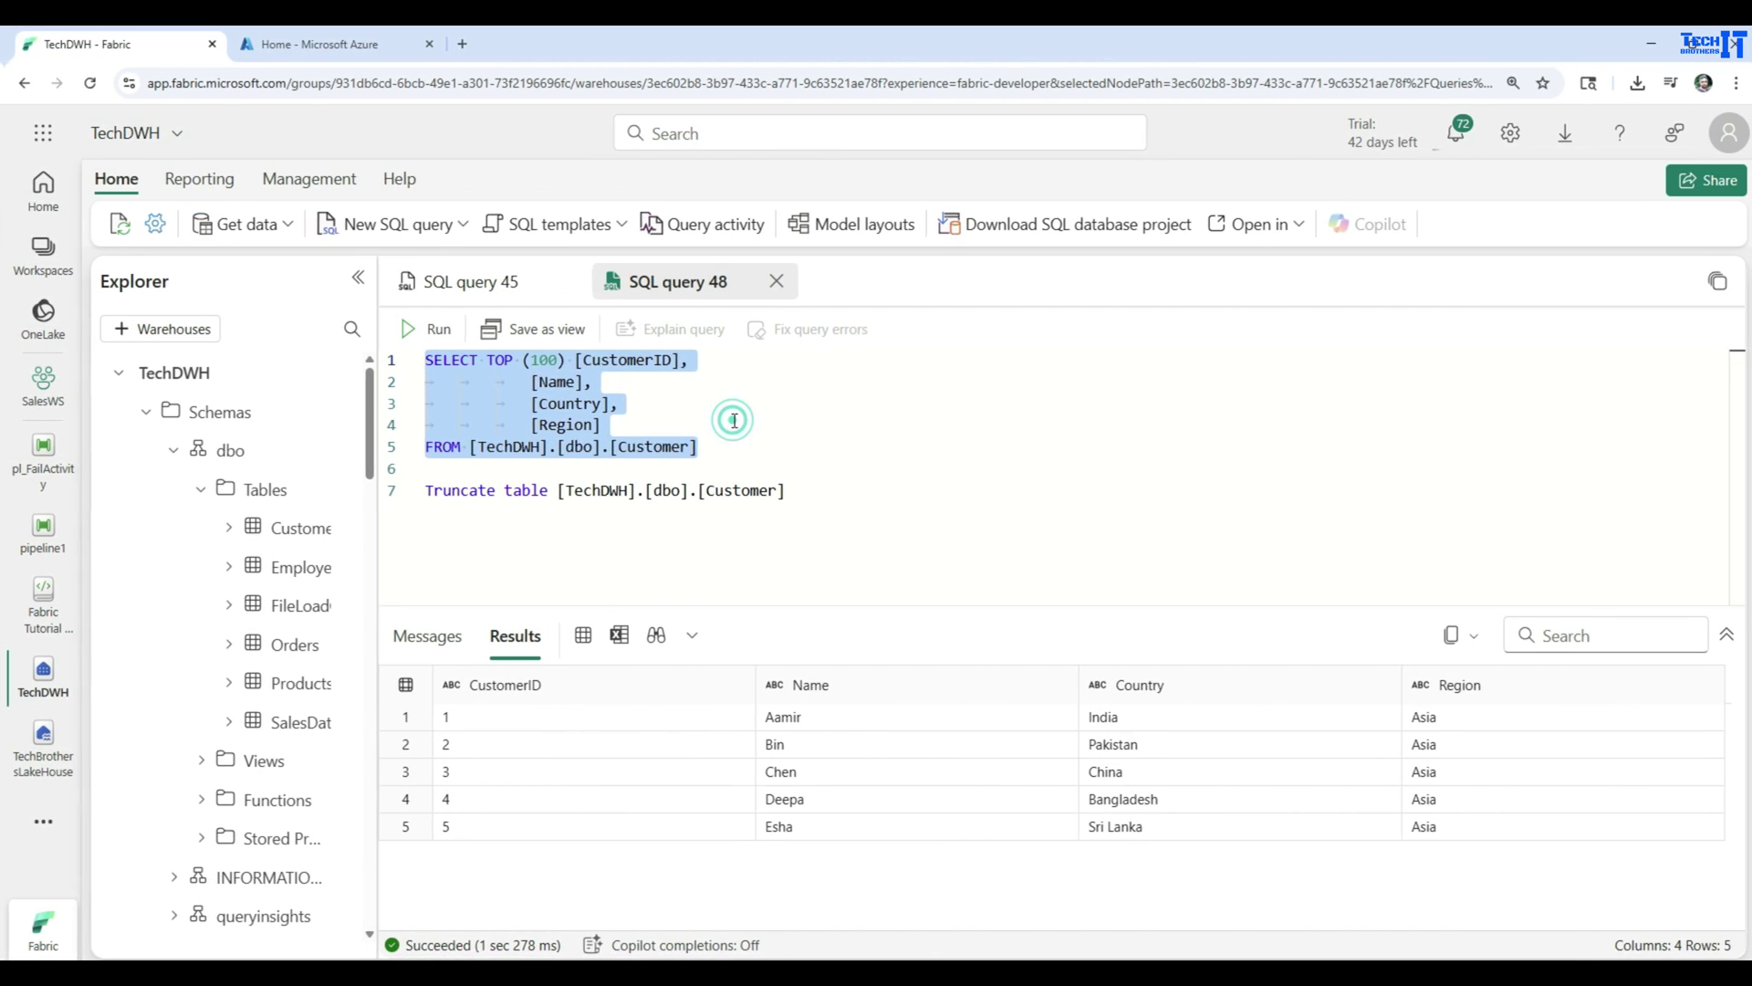
Run a Select TOP 100 SQL query on the TechDWH SalesData table.
click(726, 424)
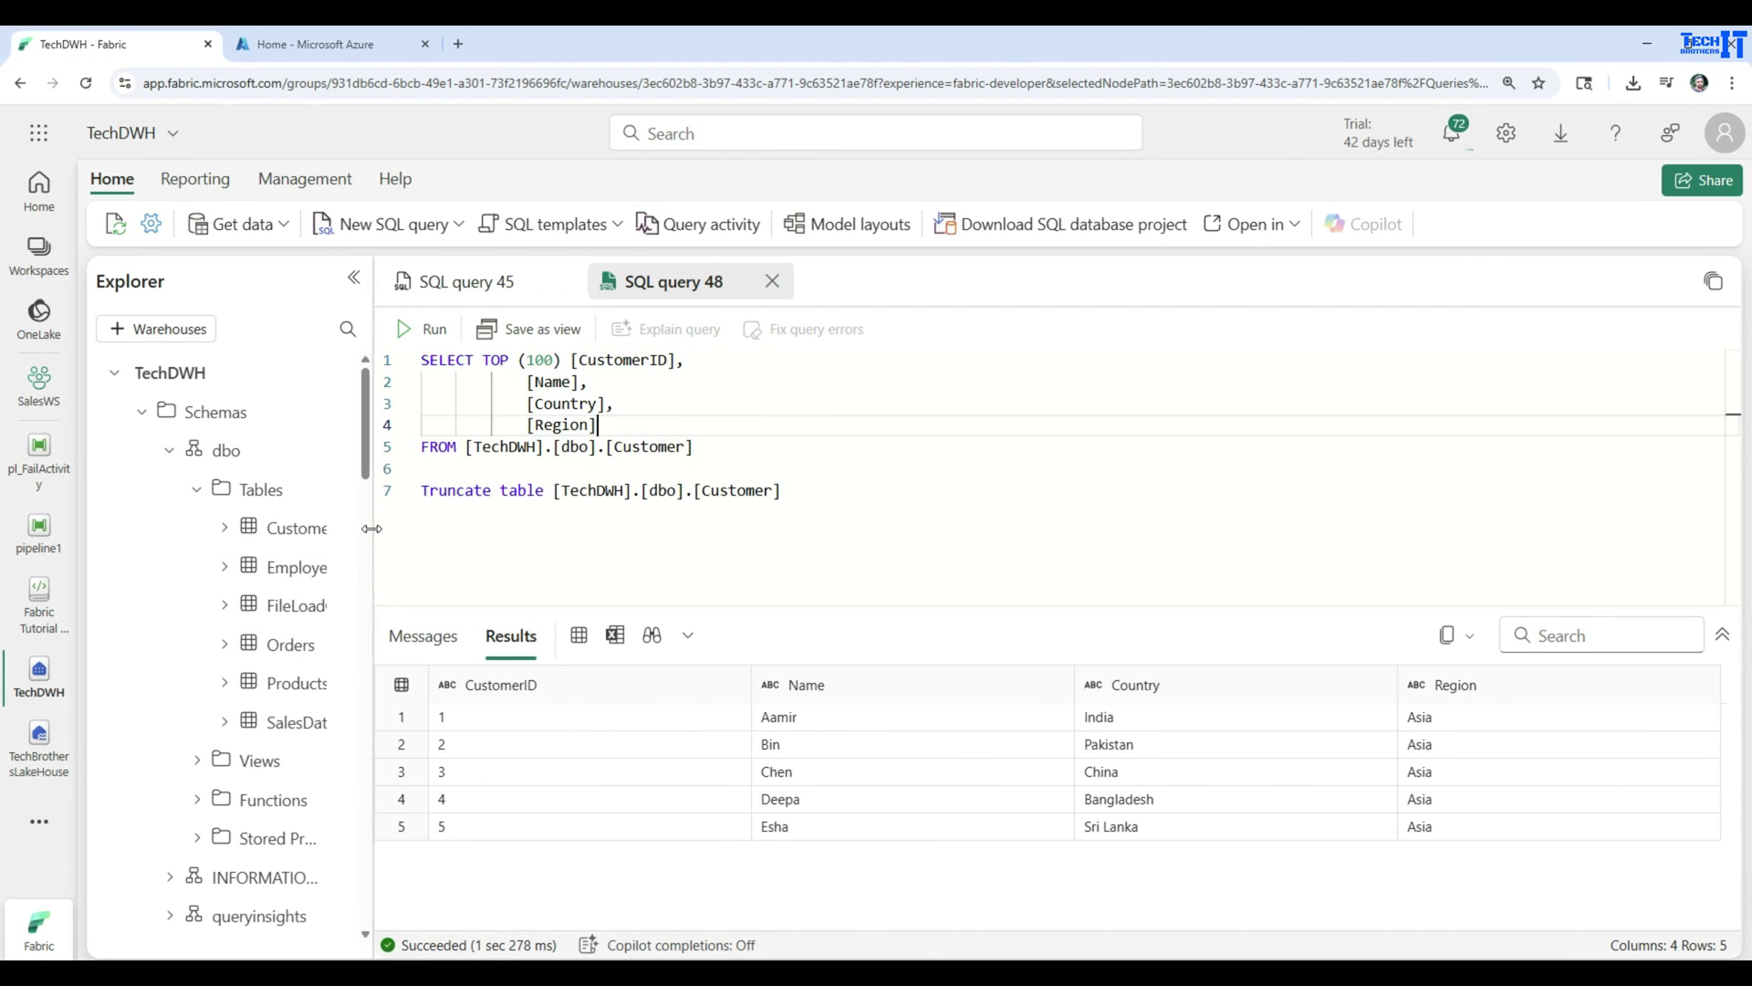
drag(371, 528, 555, 528)
click(511, 720)
mouse_move(657, 757)
click(763, 763)
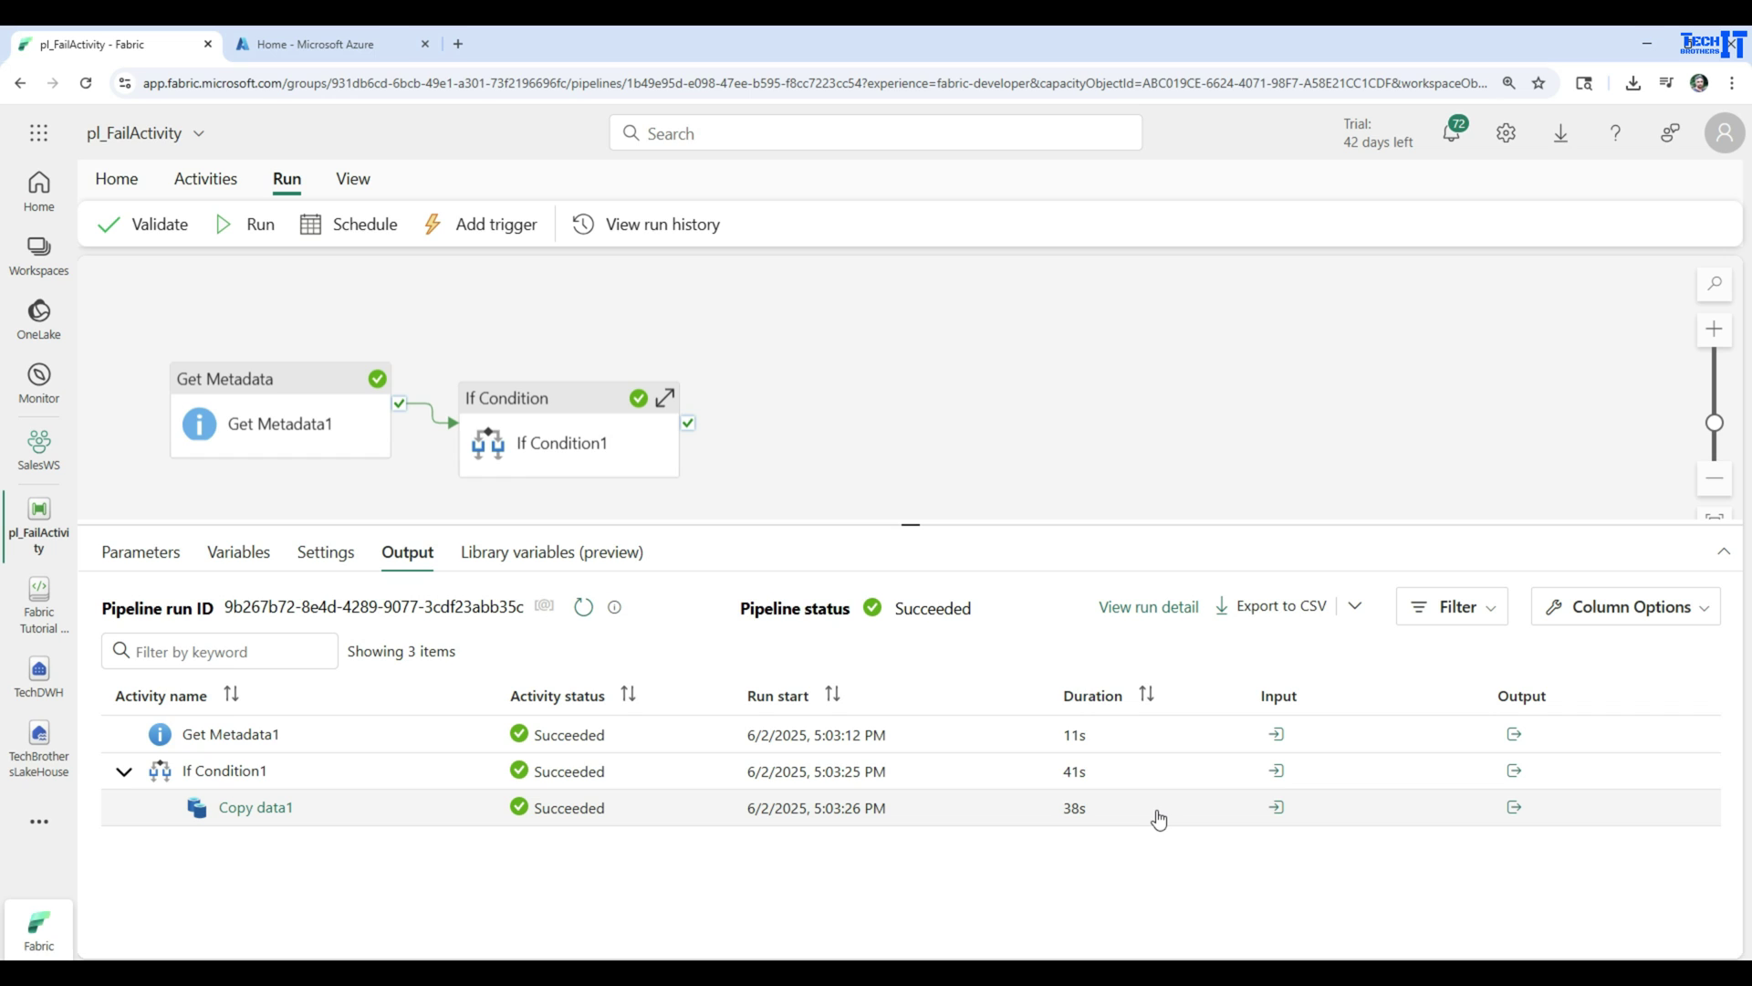
Open Copy data1's run details showing 5 rows read and written (2.933 KB).
click(265, 808)
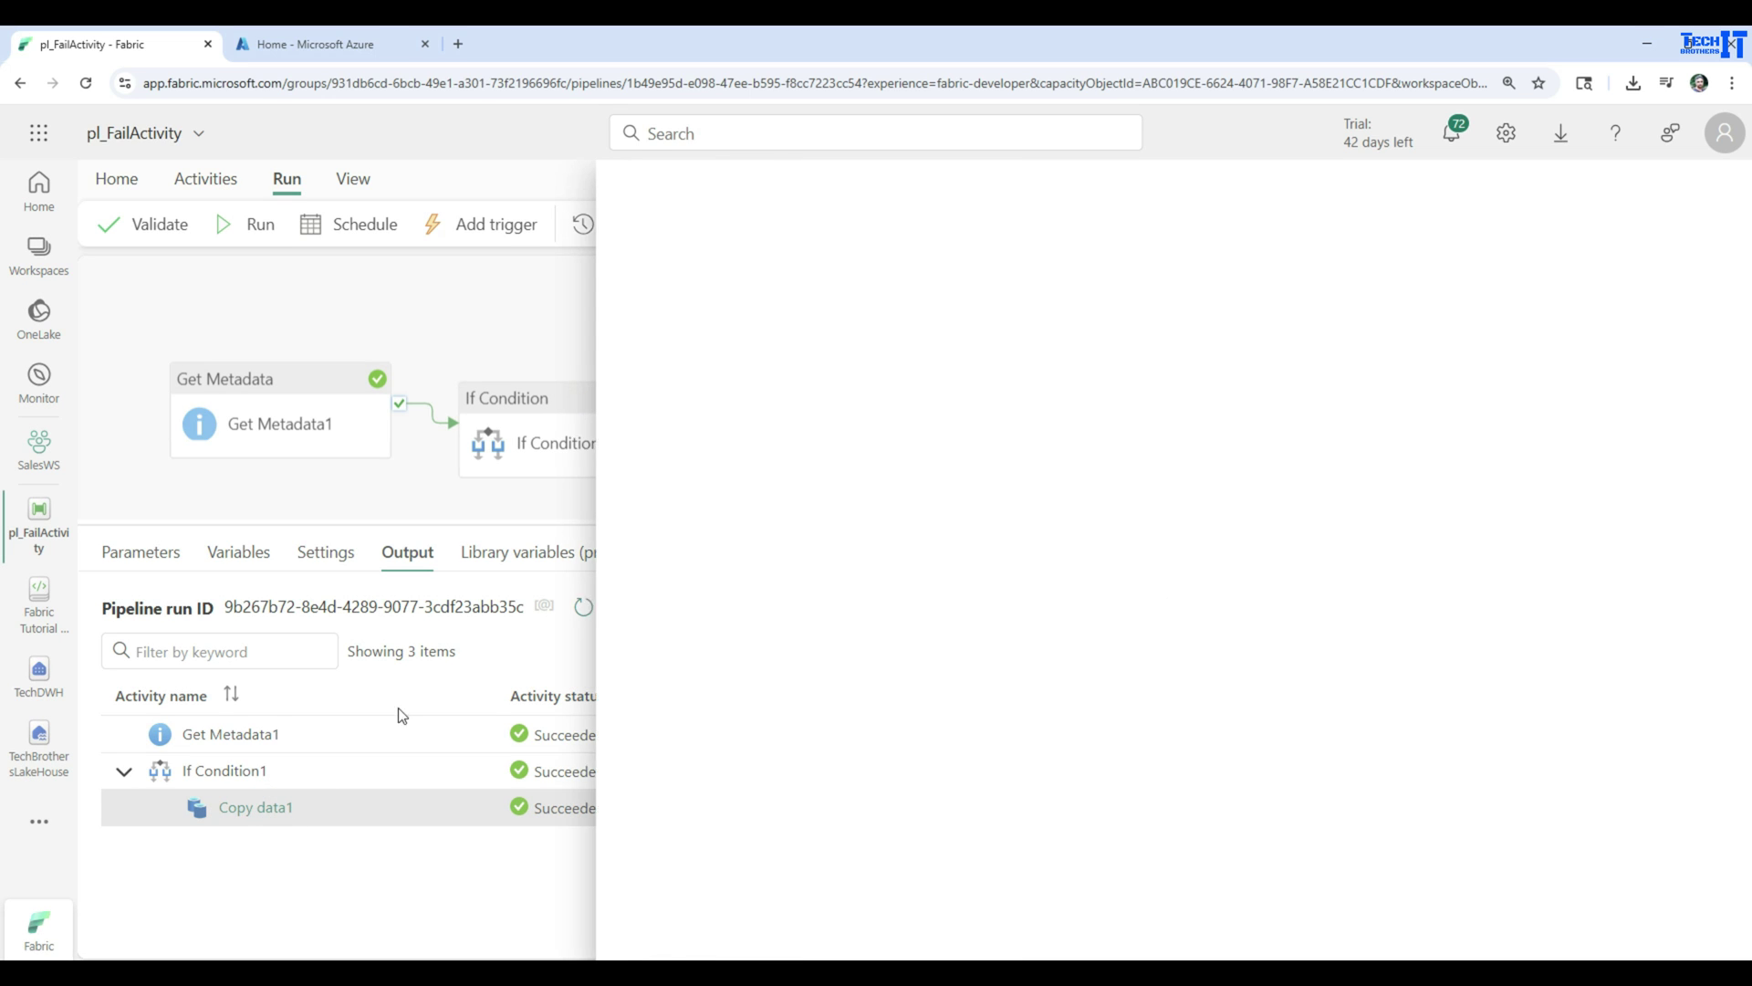
drag(813, 501, 610, 505)
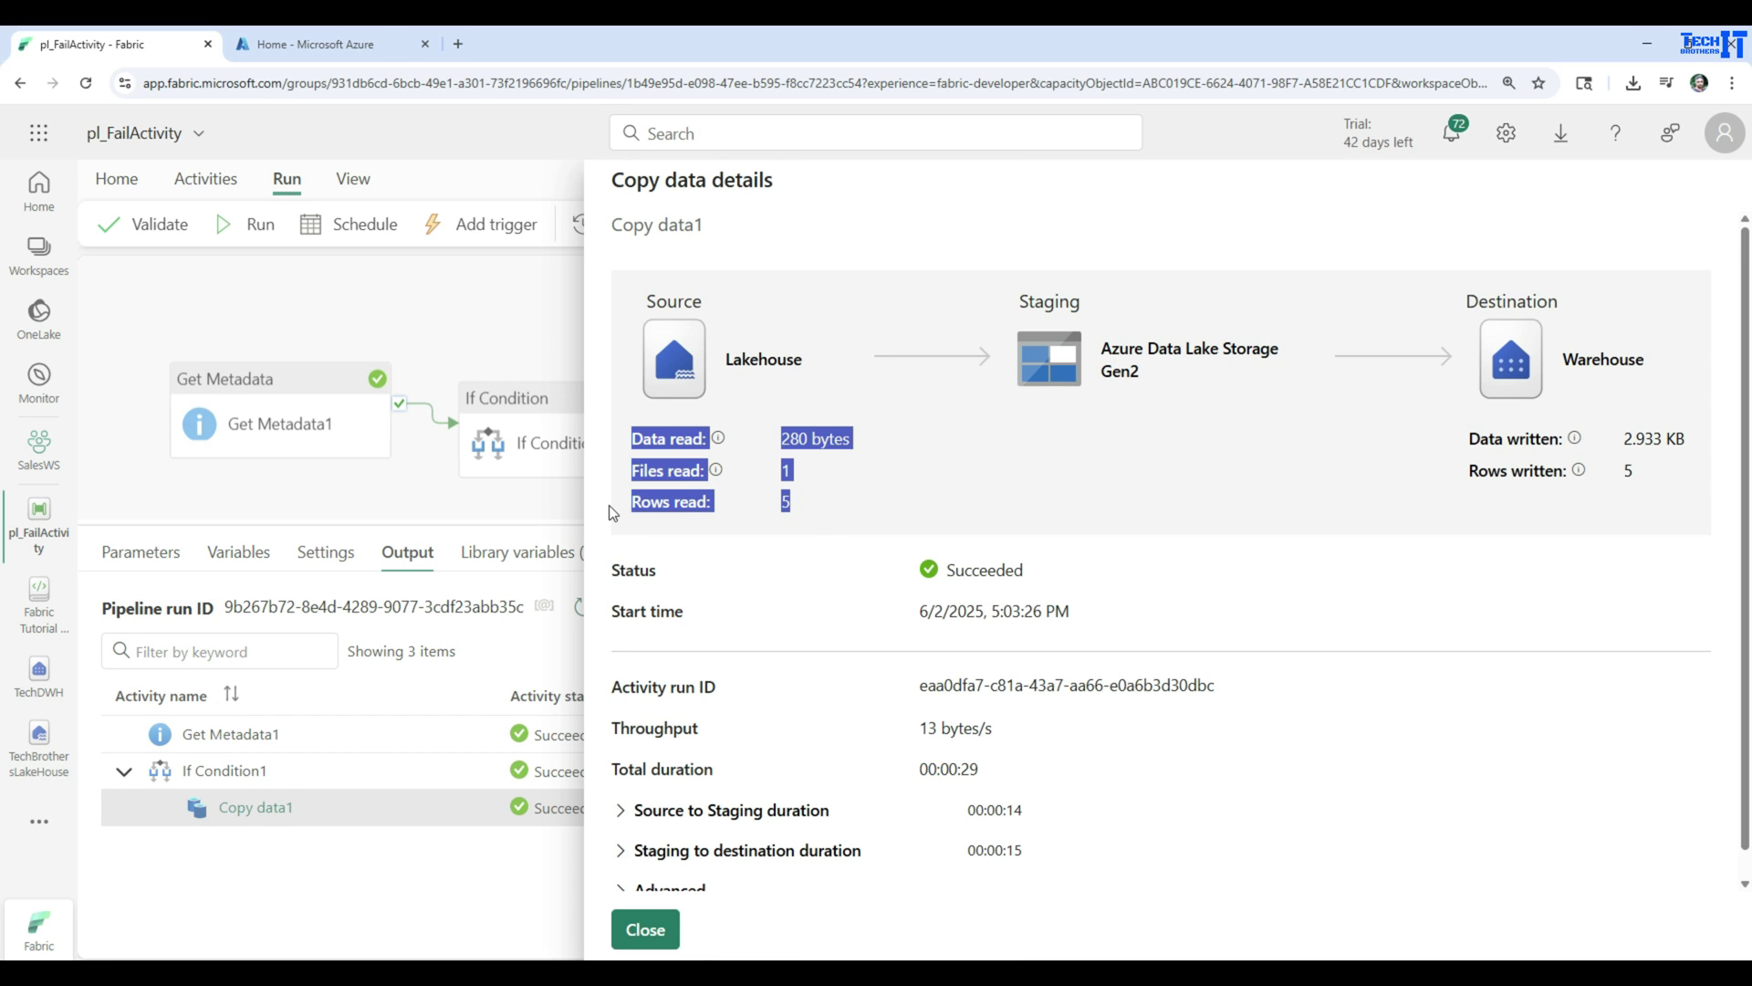
click(1272, 446)
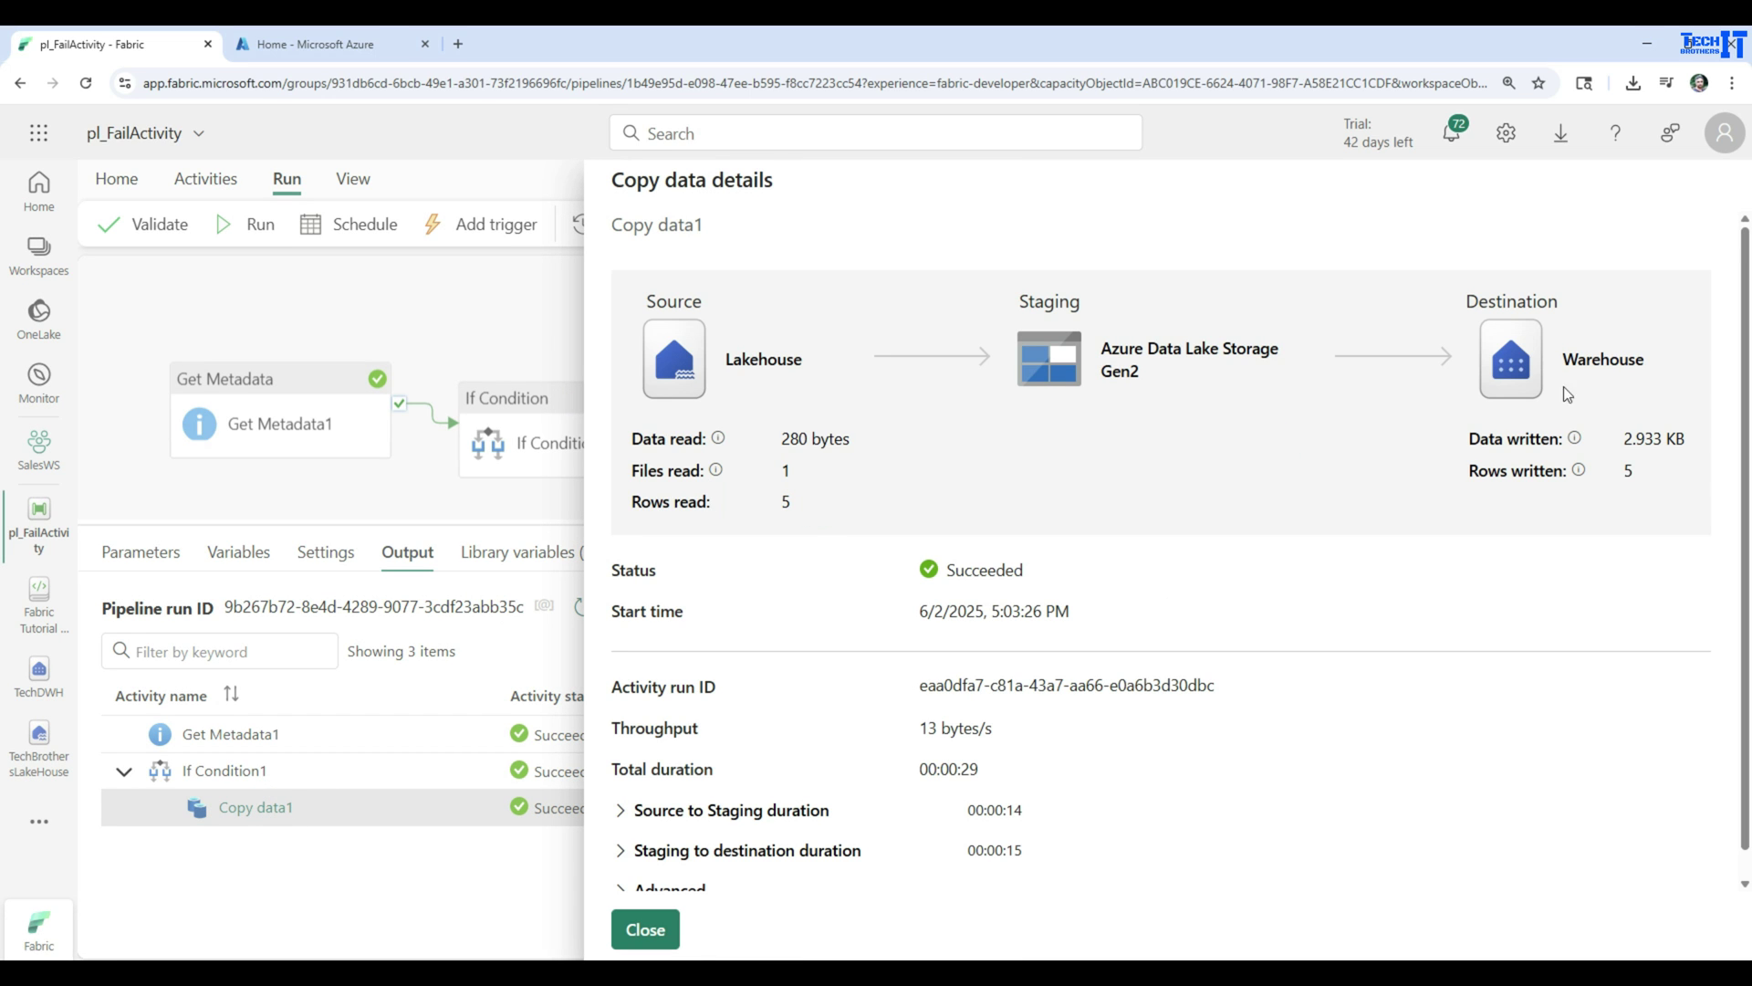
Rerun the SalesData query in TechDWH, confirm it now returns 20 rows, then open TechBrothersLakeHouse.
click(645, 929)
click(39, 675)
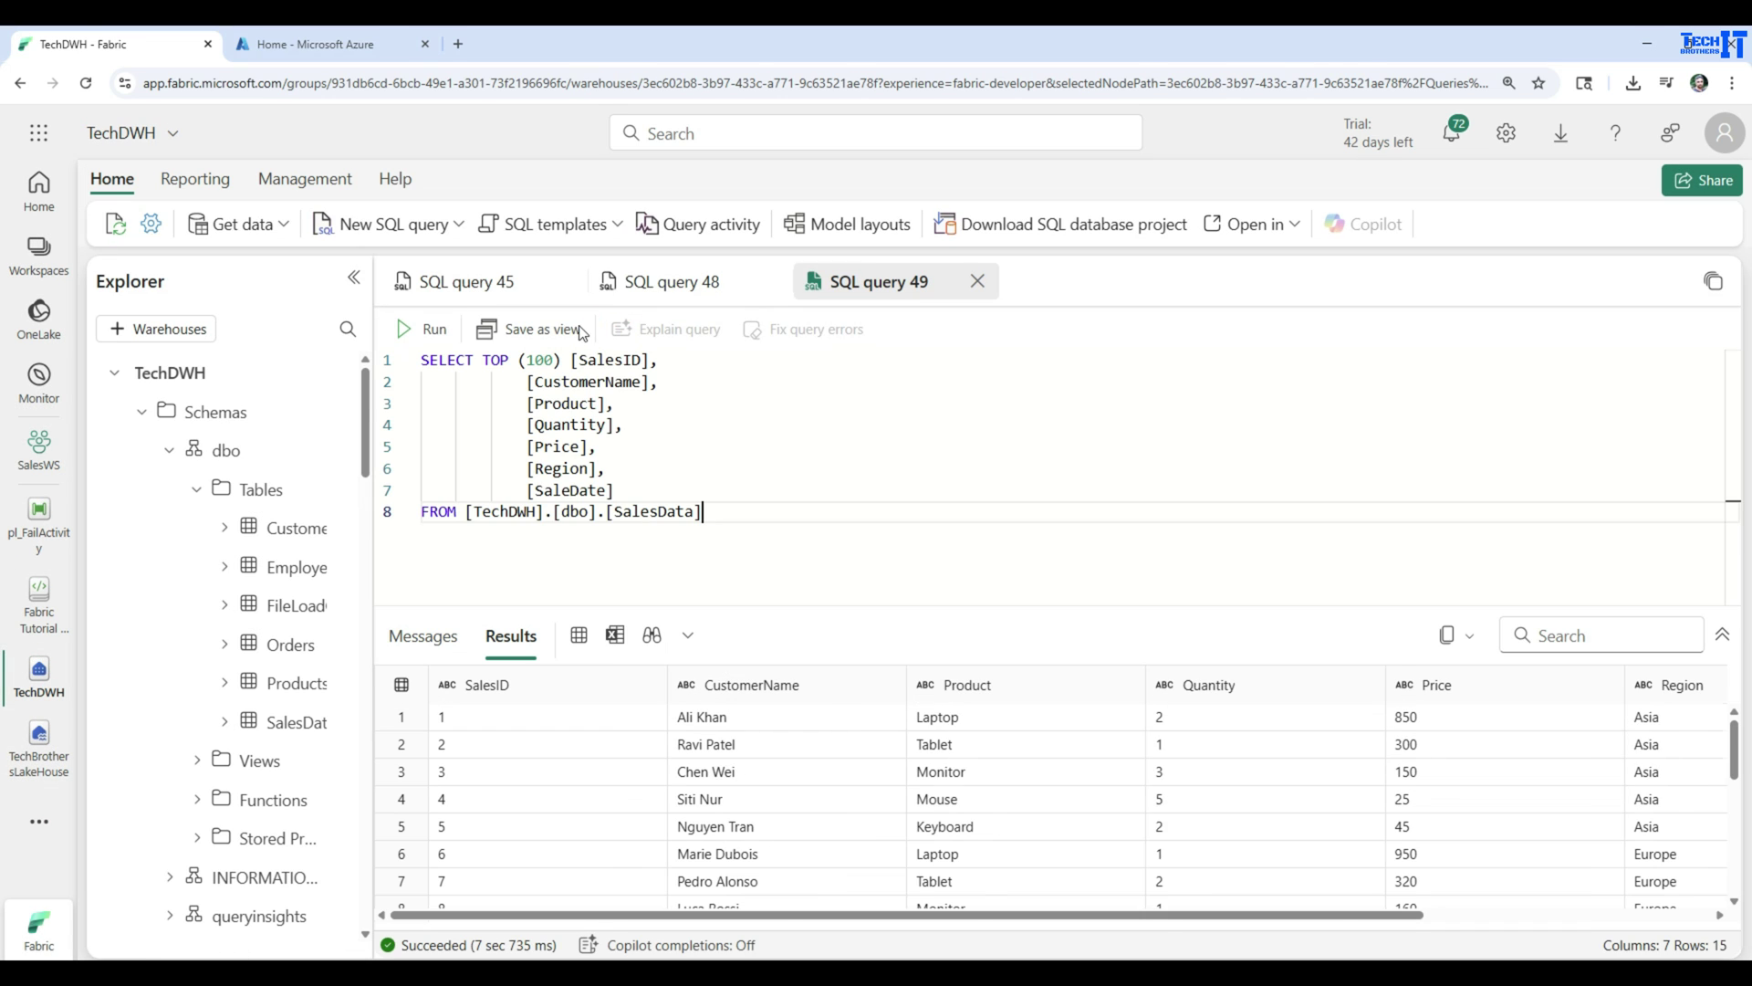
click(438, 330)
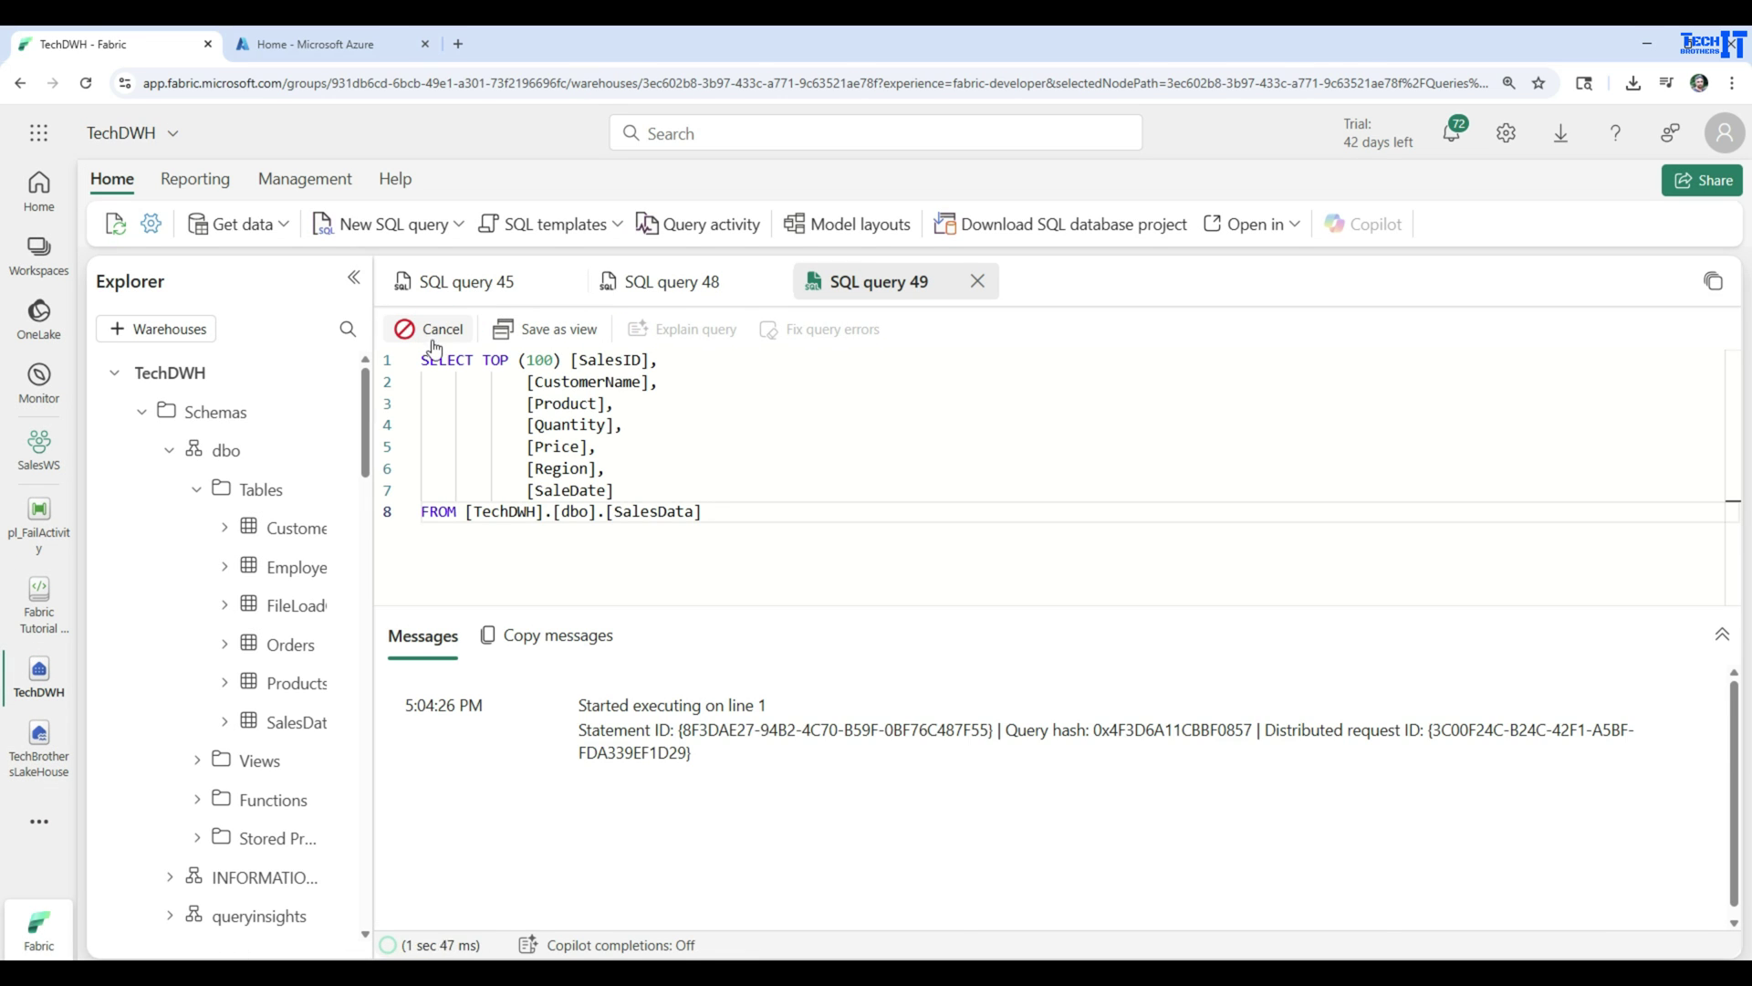
double_click(1721, 945)
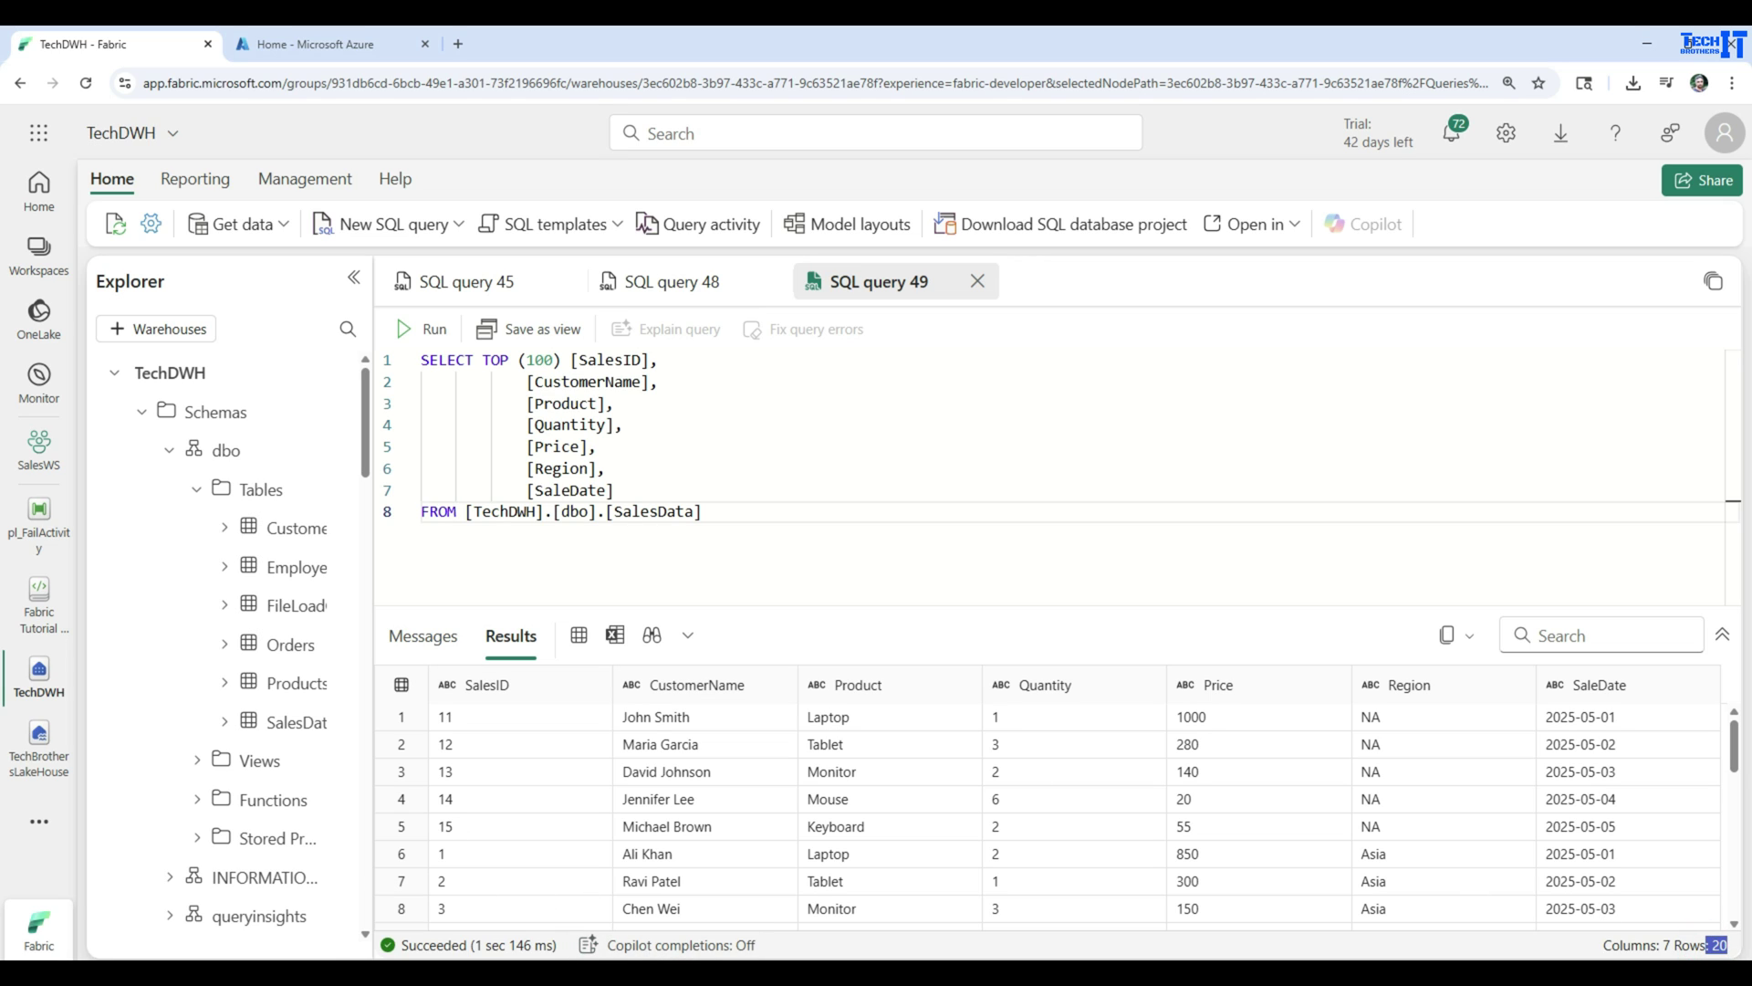
click(38, 741)
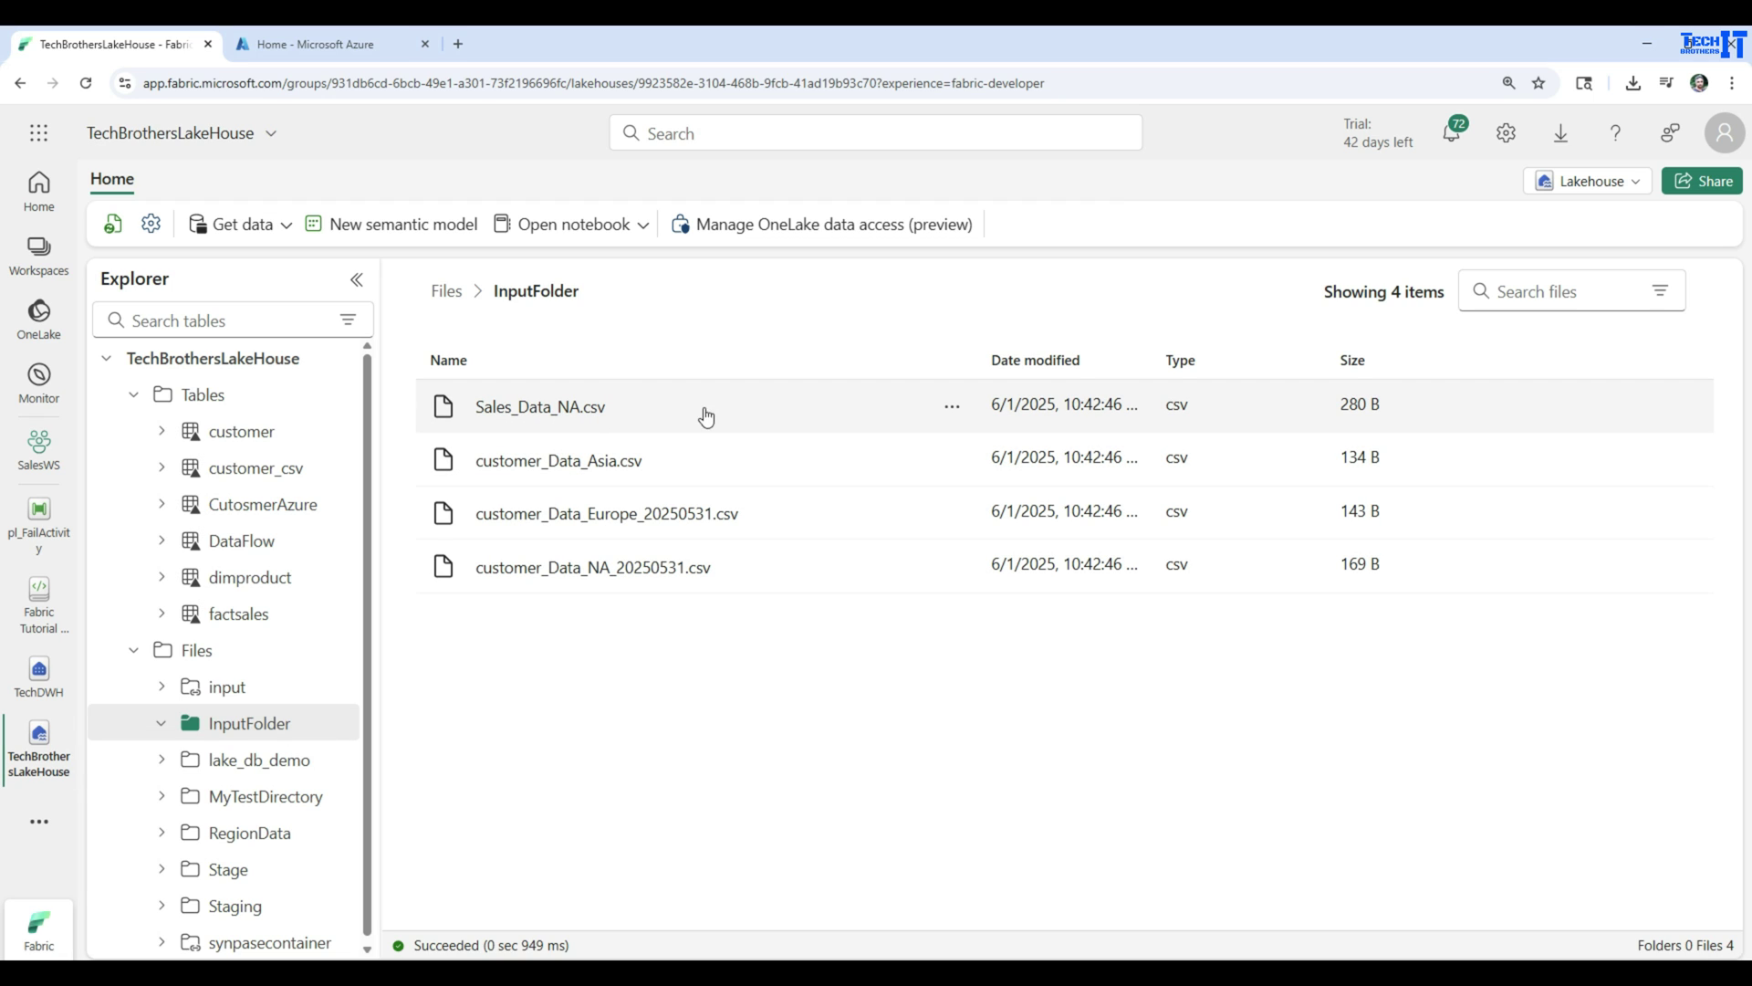
Rename Sales_Data_NA.csv to Sales_Data_NA1.csv in InputFolder, then go back to pl_FailActivity.
click(952, 407)
click(1025, 486)
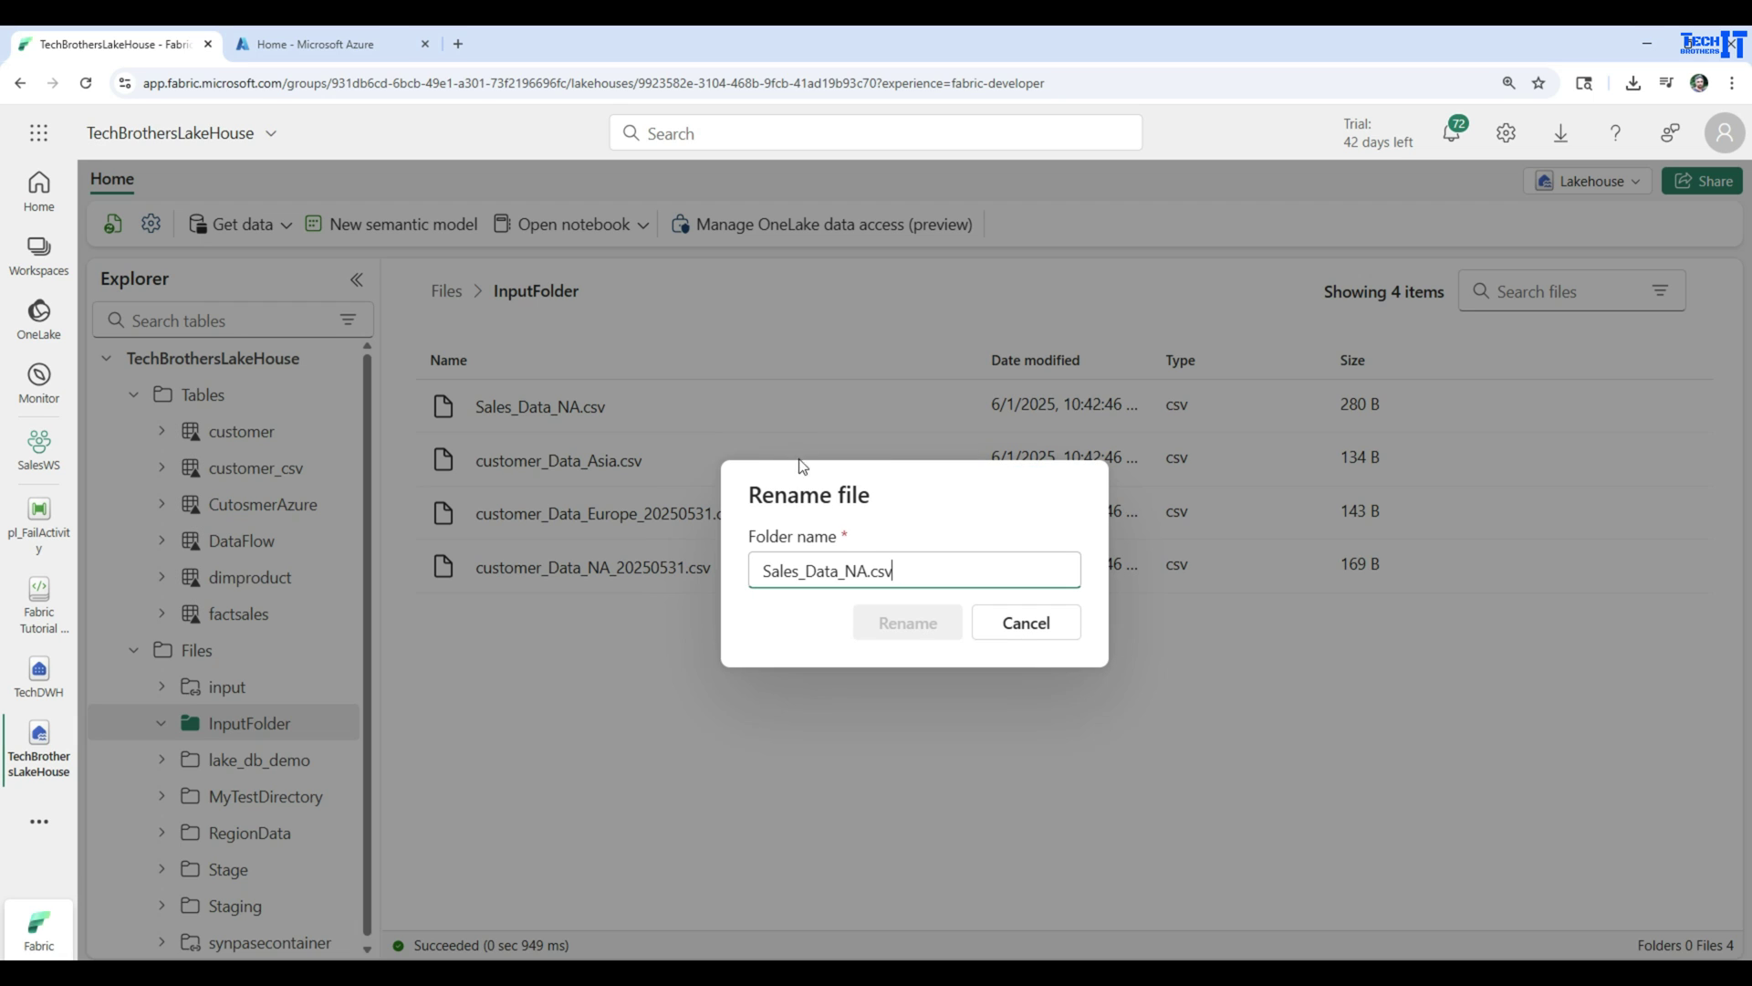
click(867, 572)
text(1)
click(899, 624)
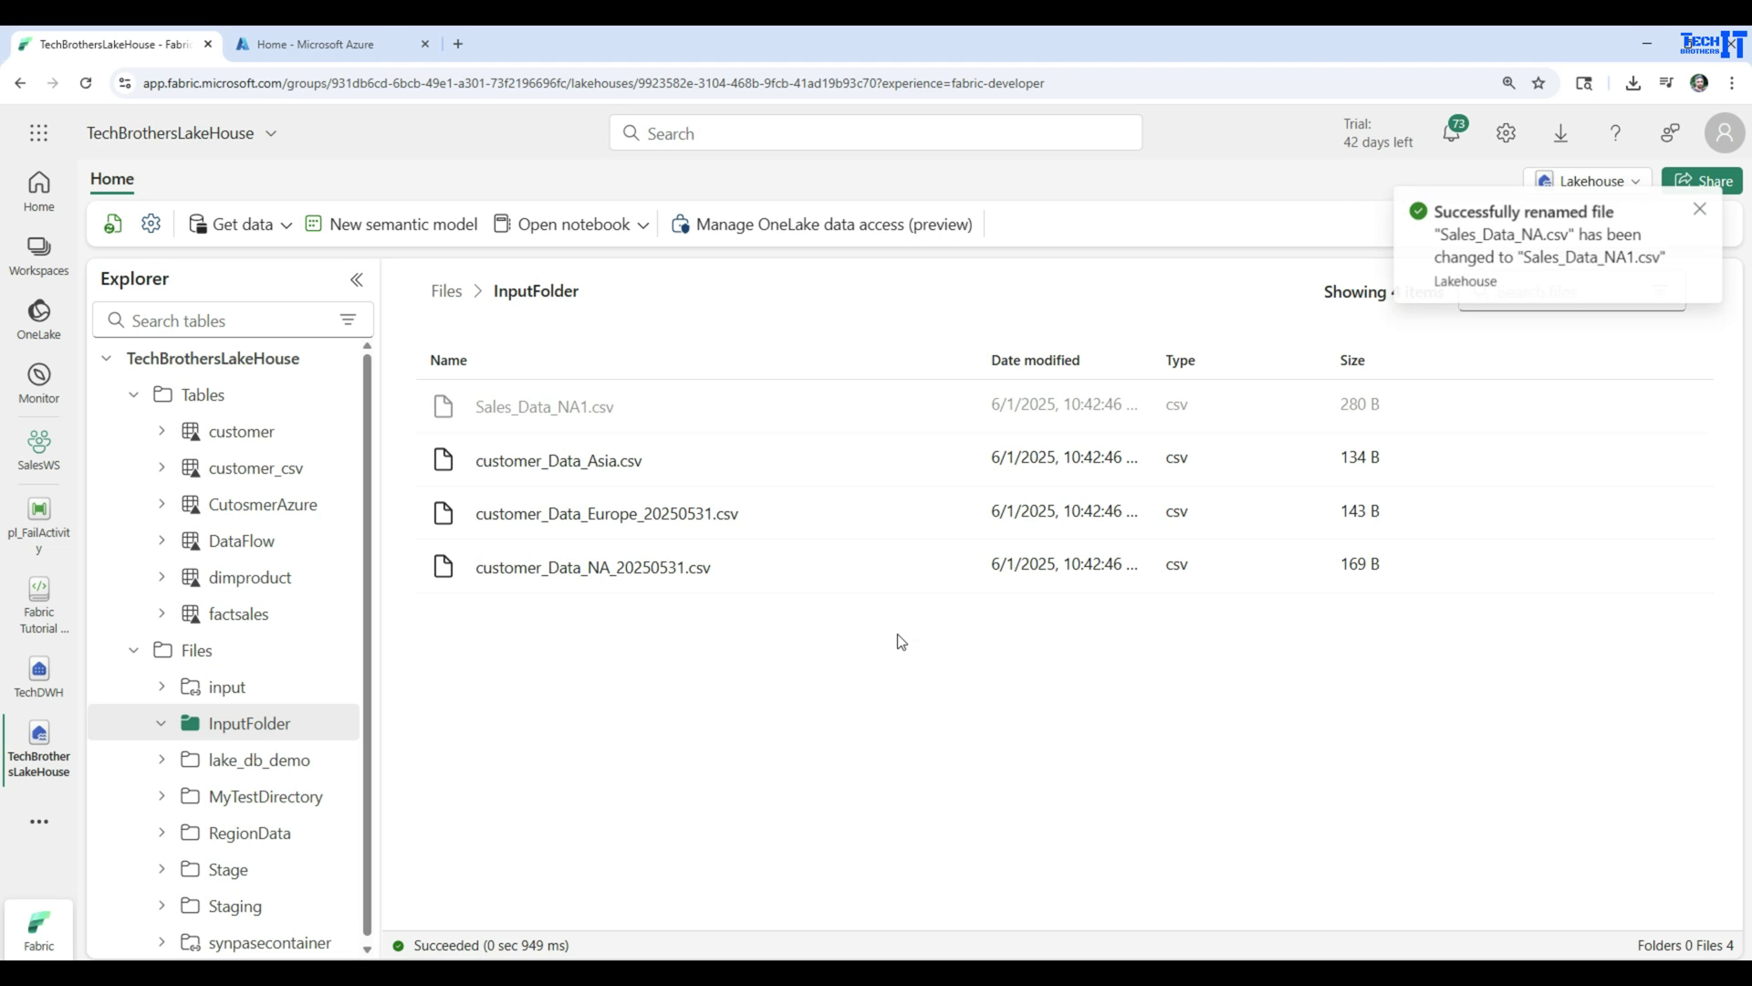
click(38, 516)
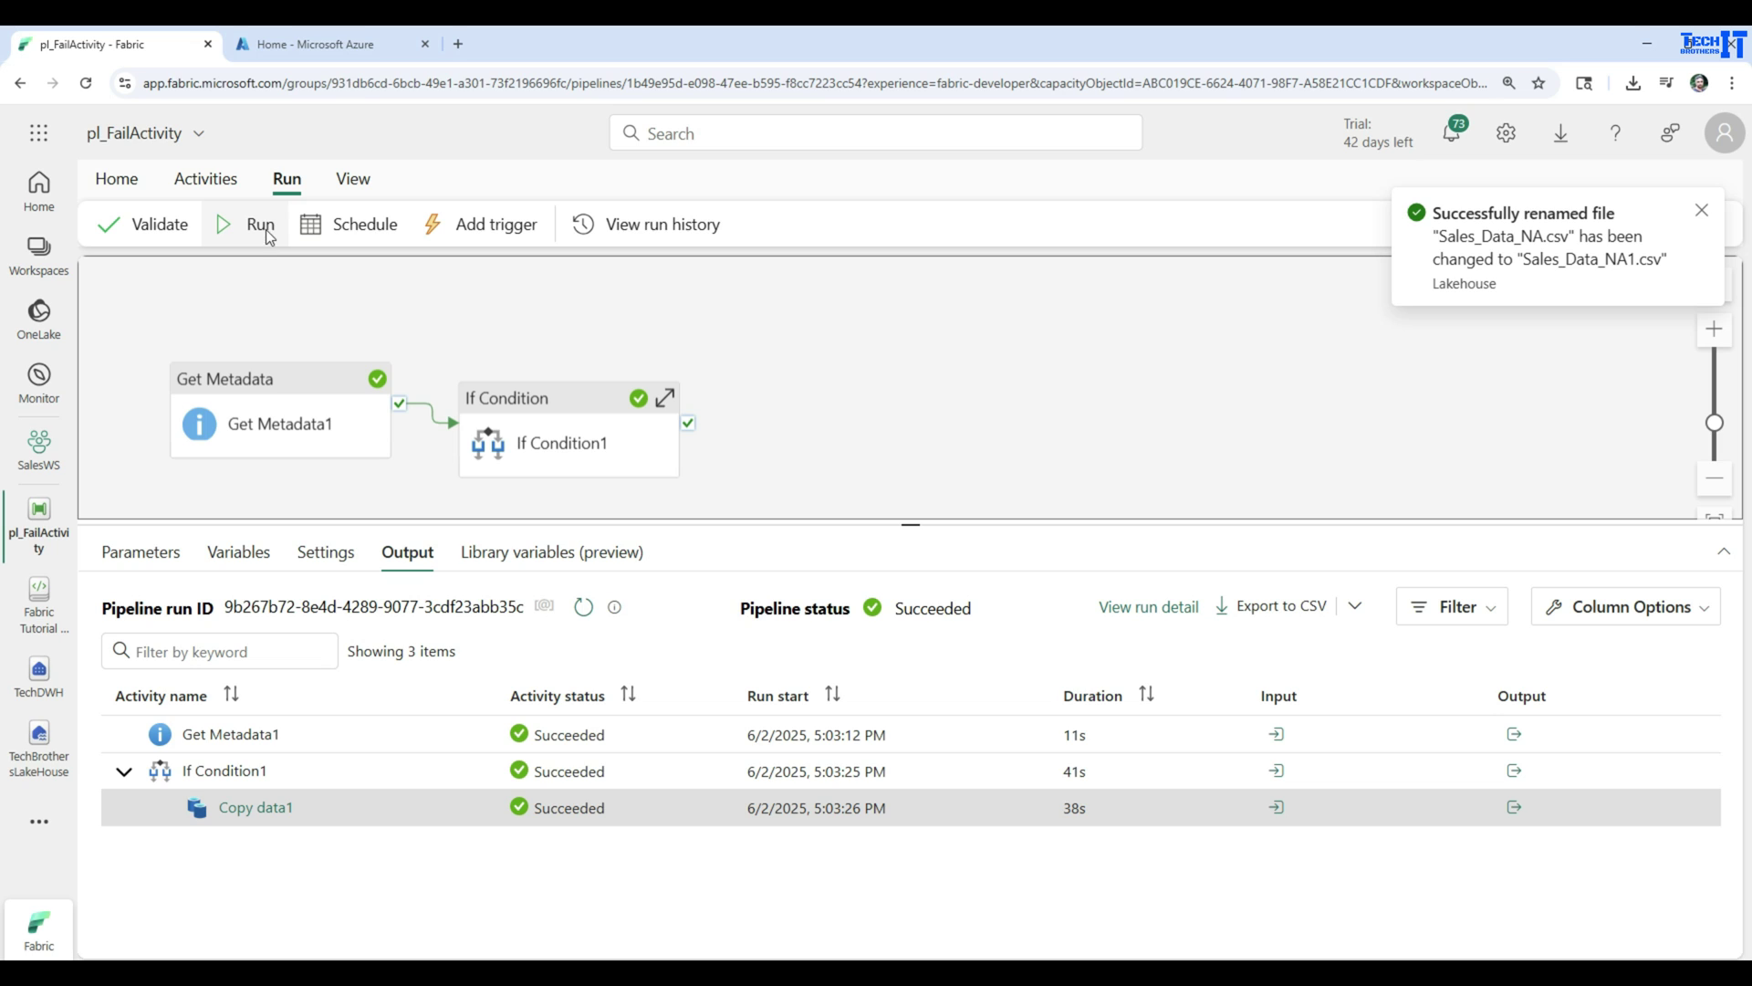
Rerun the pipeline without the file and check that Get Metadata1's output shows exists: false.
click(260, 224)
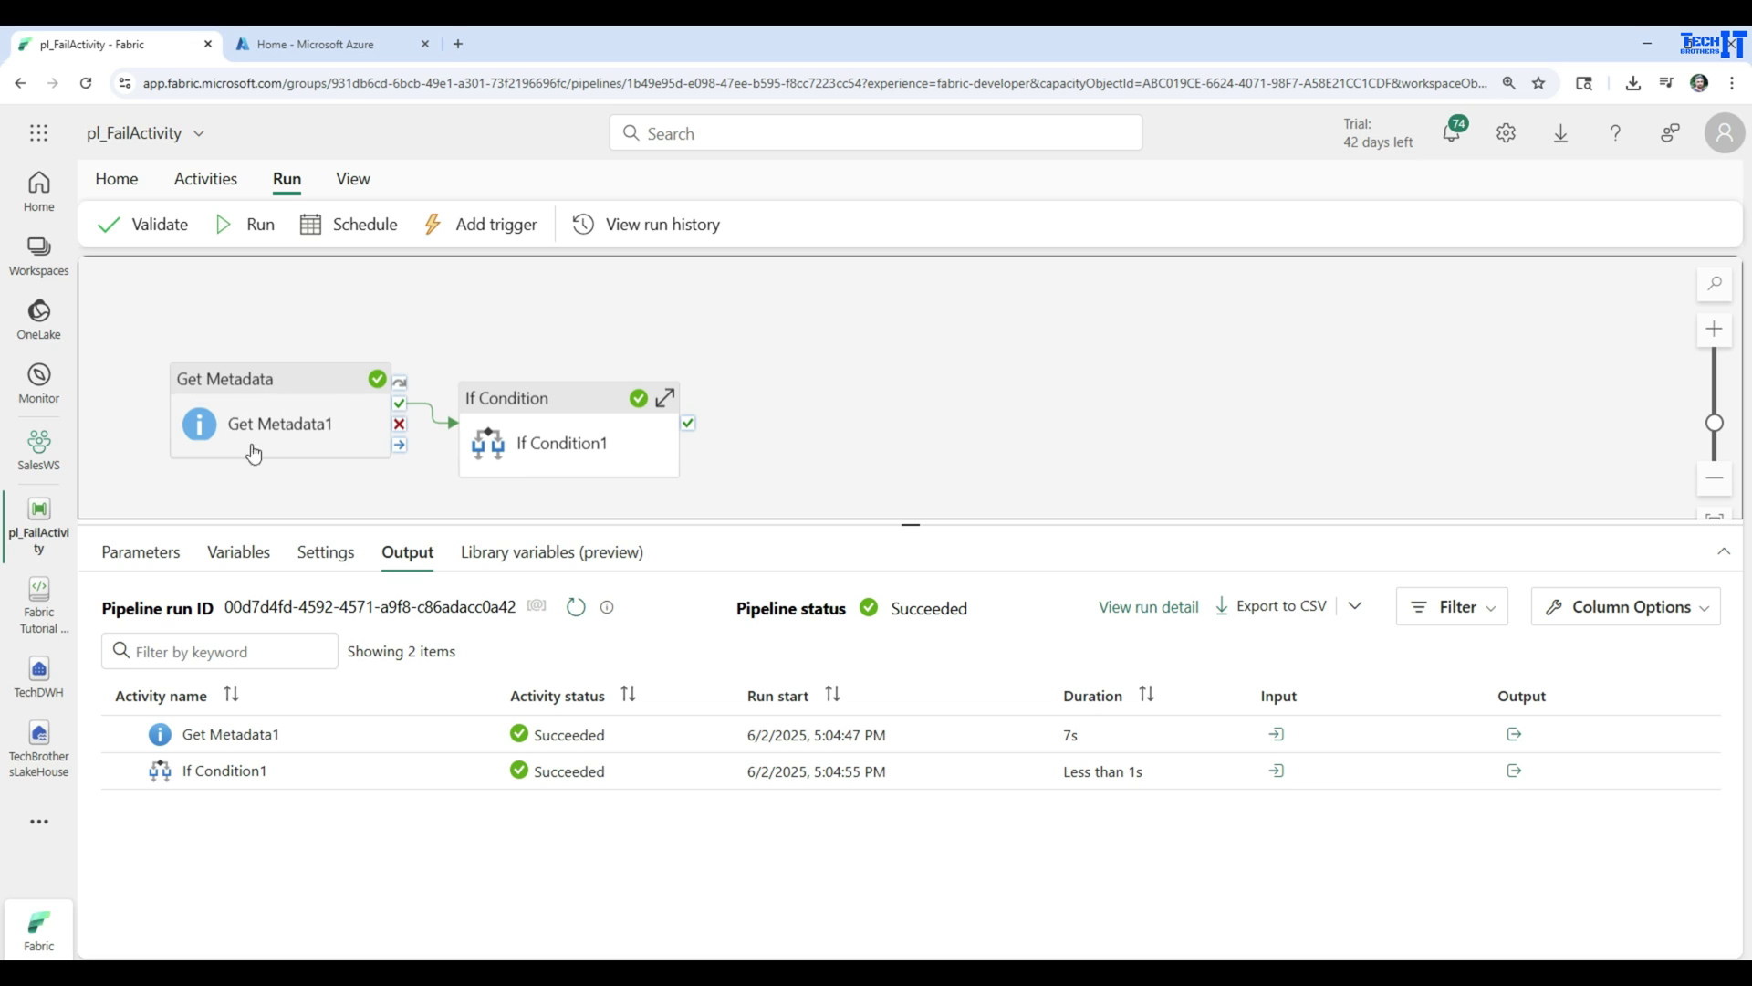
click(1513, 733)
double_click(1364, 521)
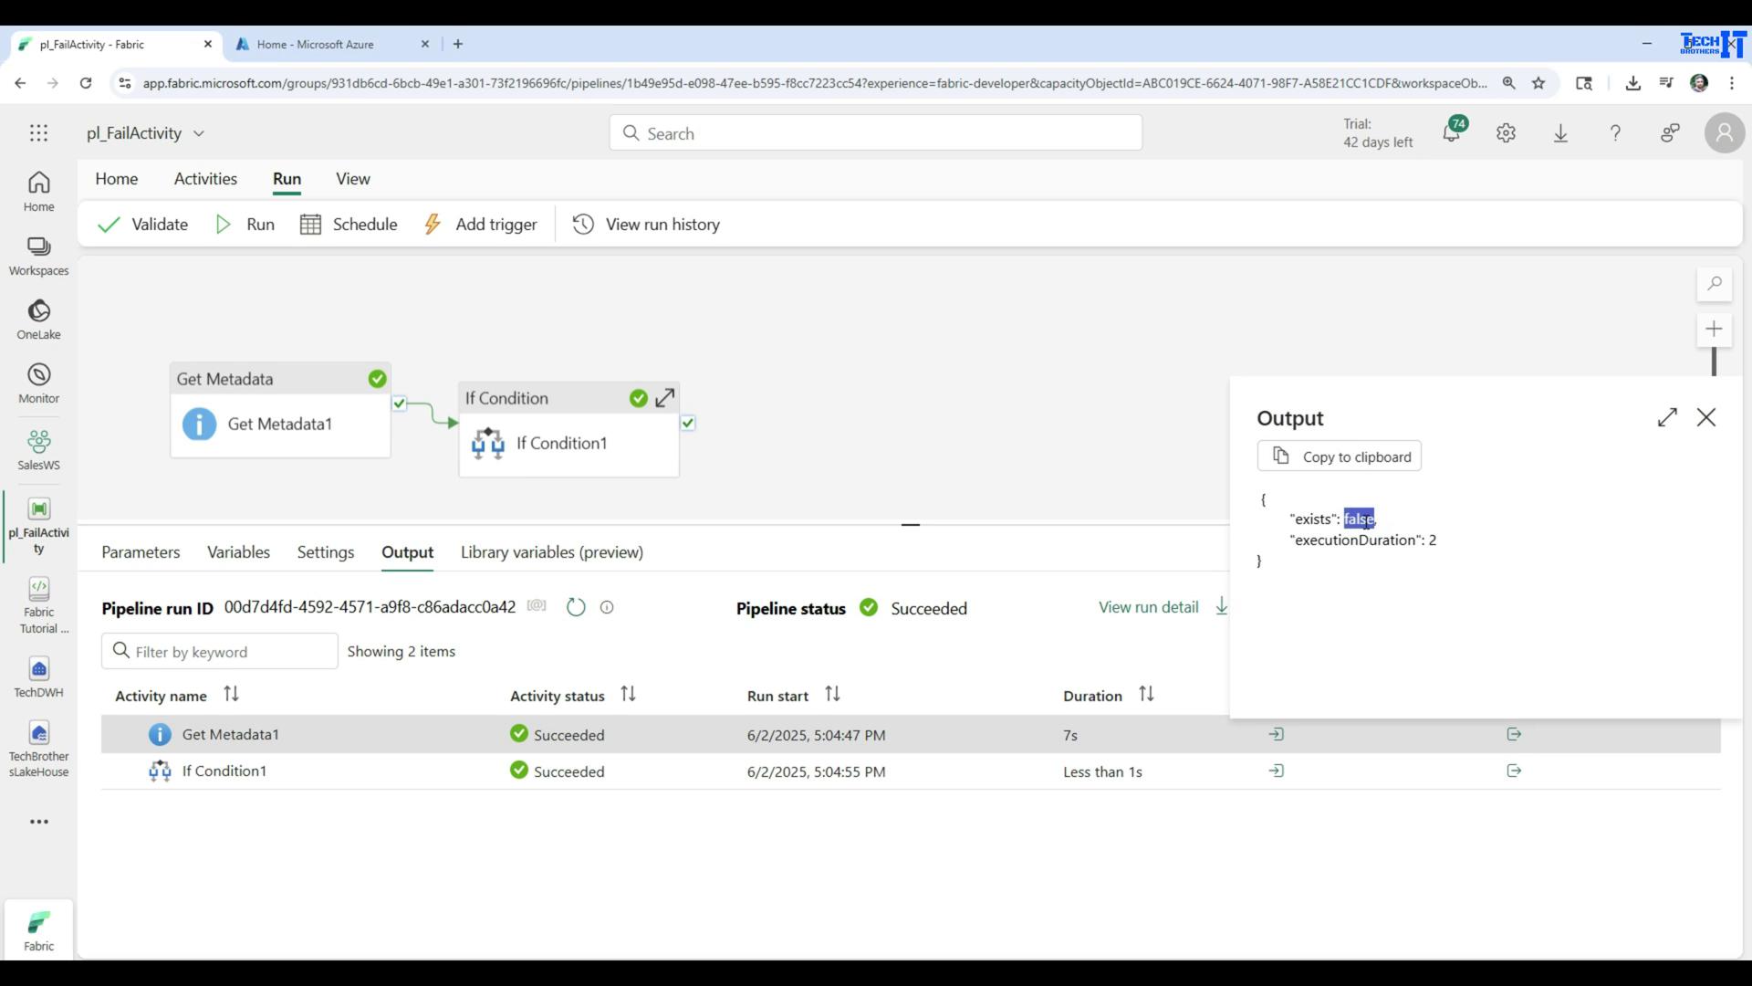
click(1414, 534)
drag(1454, 539, 1278, 515)
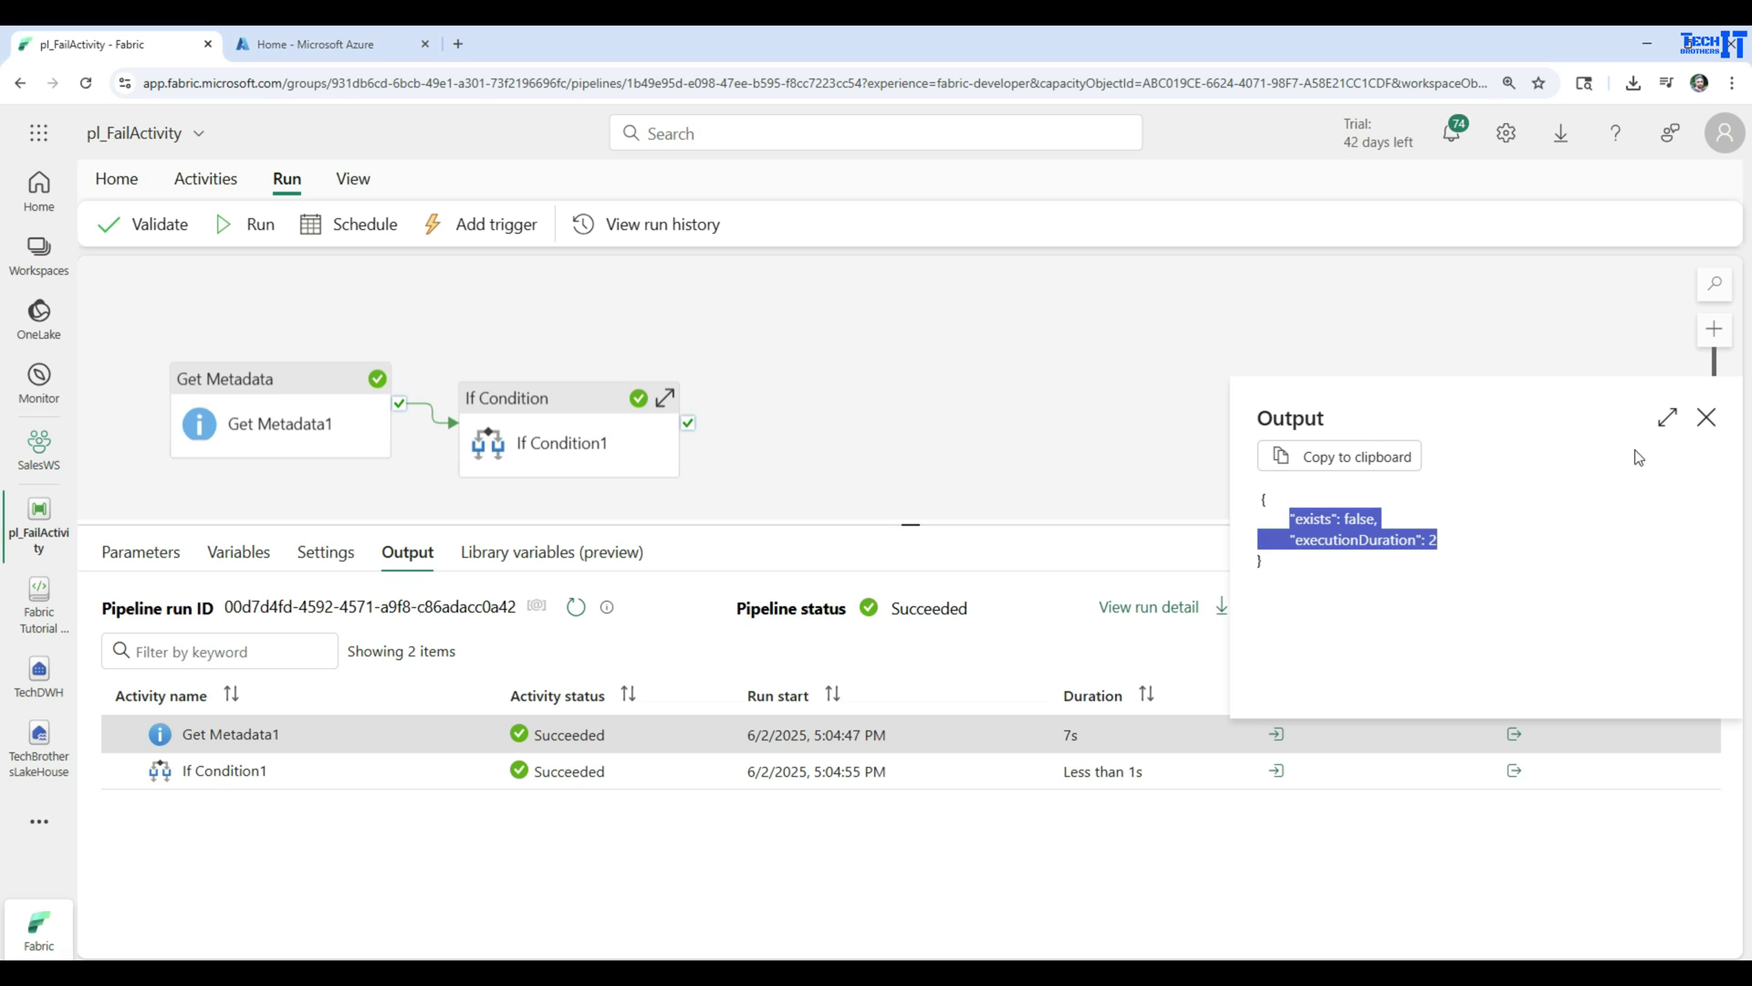
click(1705, 417)
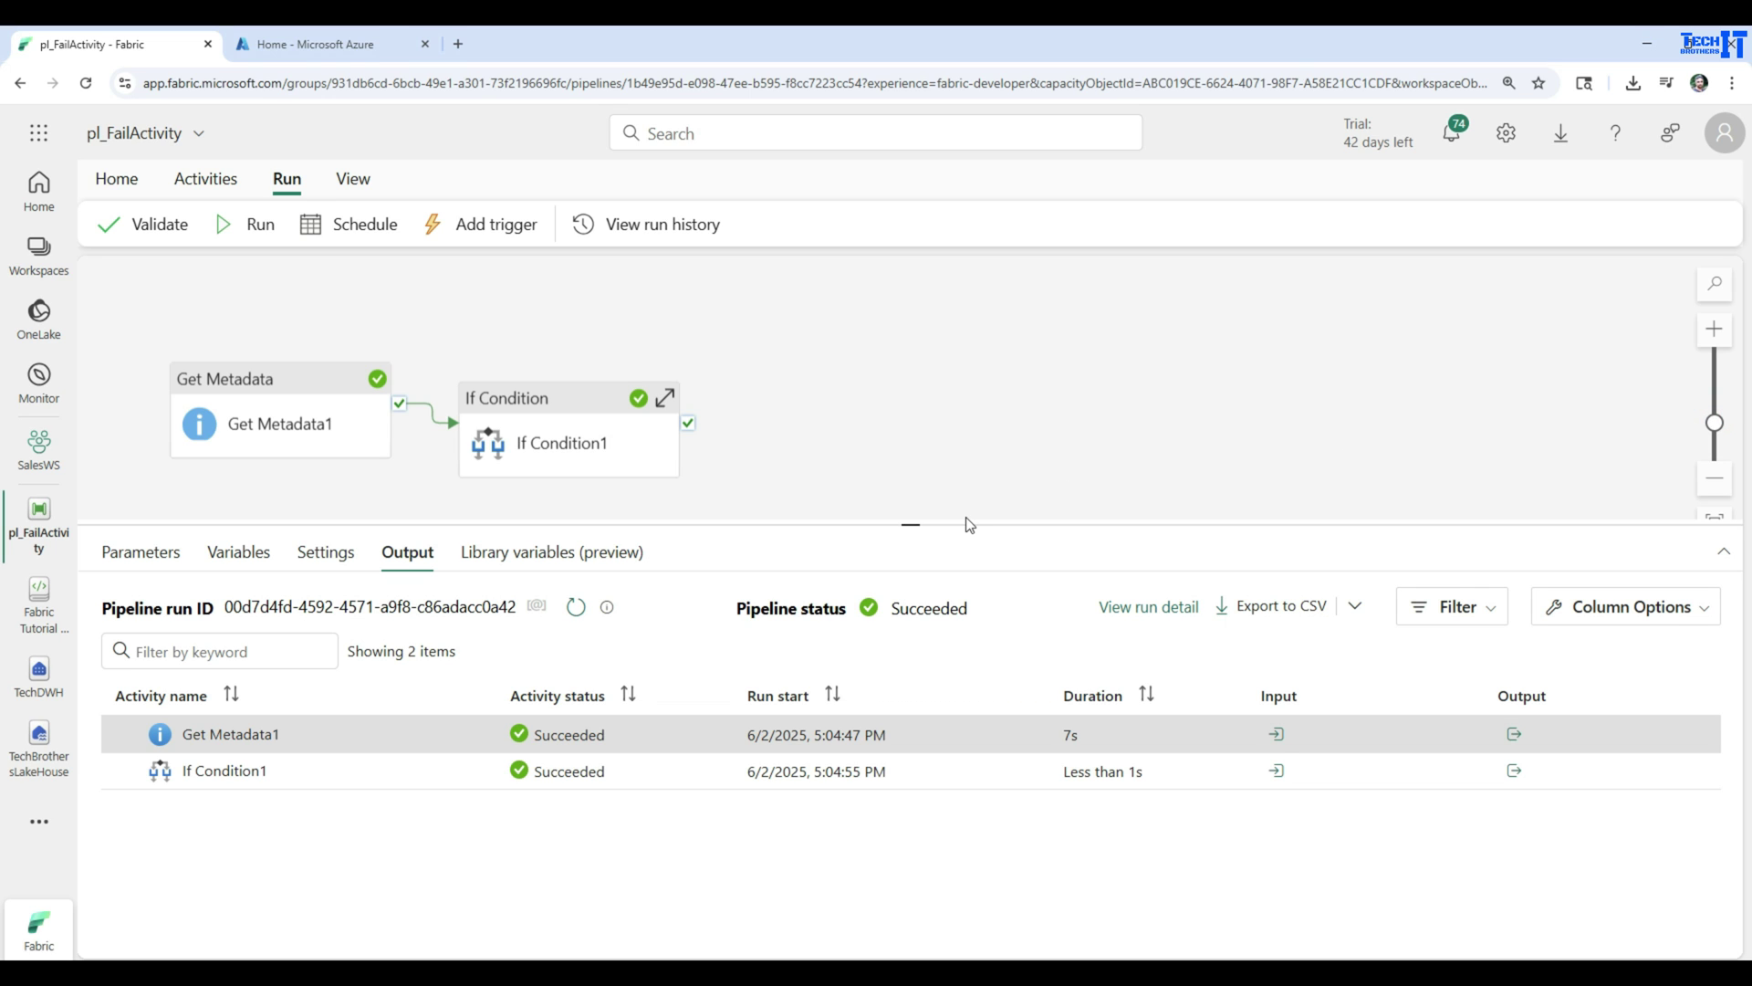
drag(969, 525, 803, 606)
Add a Fail activity, Fail1, to If Condition1's empty False branch.
click(614, 438)
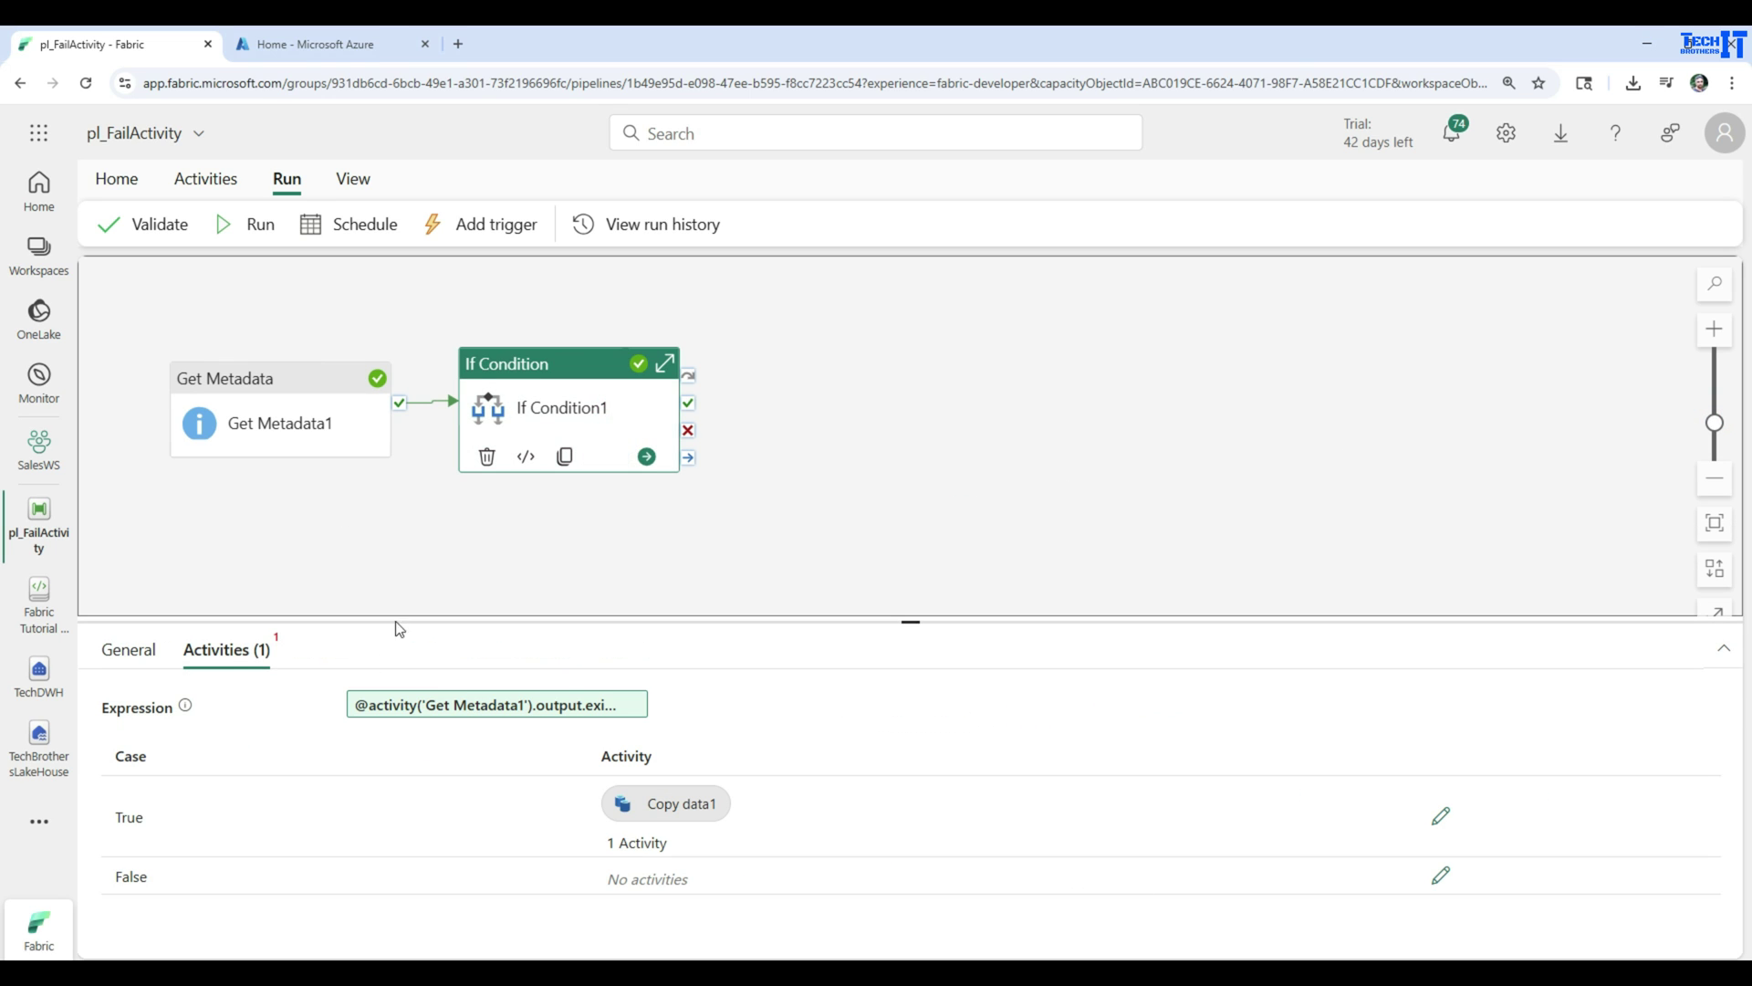
click(1441, 876)
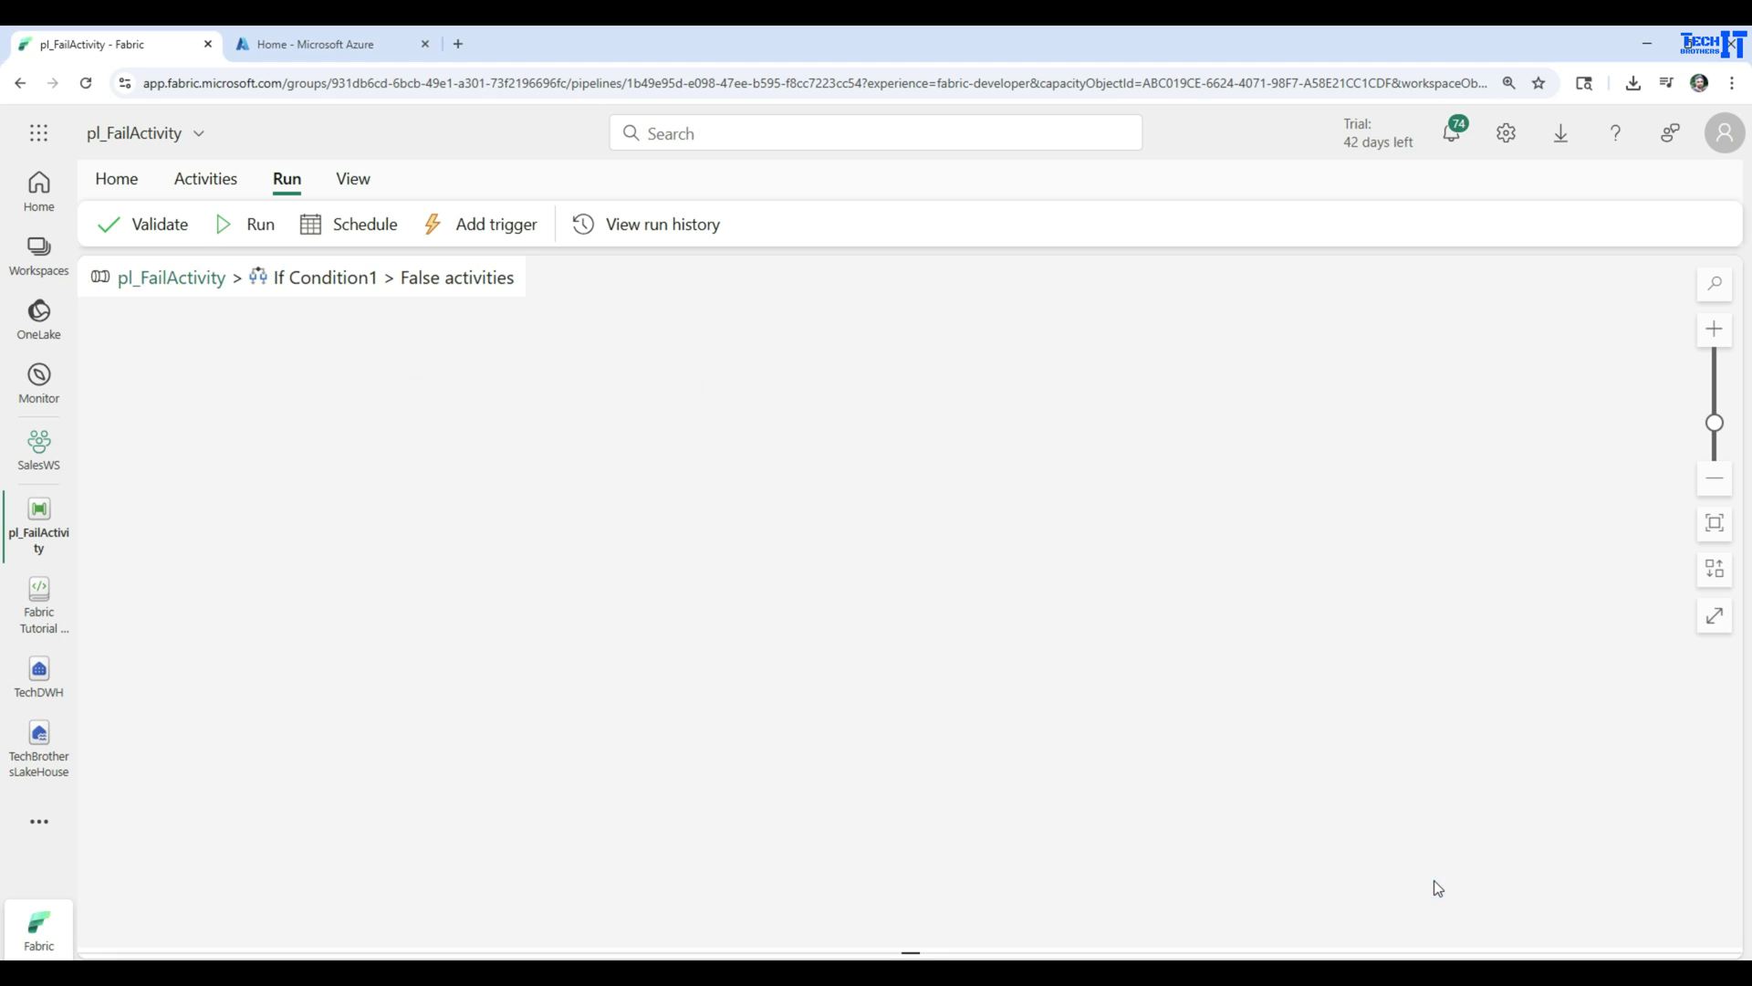
click(219, 178)
click(1515, 227)
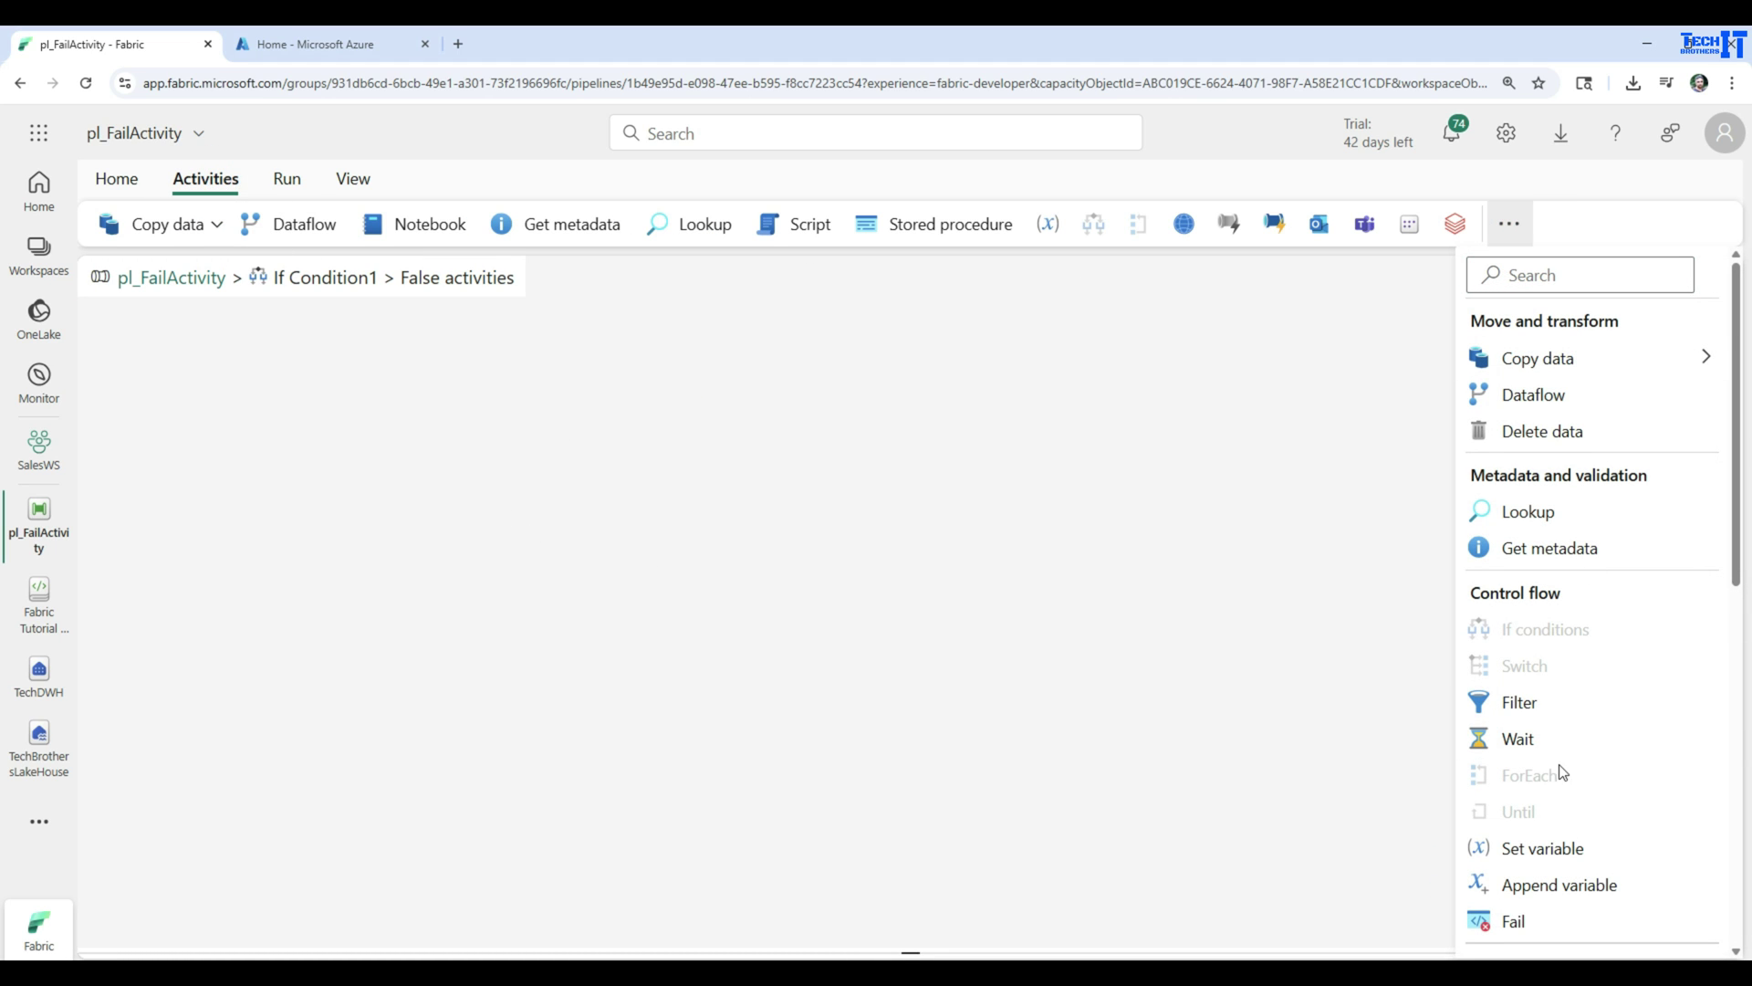
click(1515, 921)
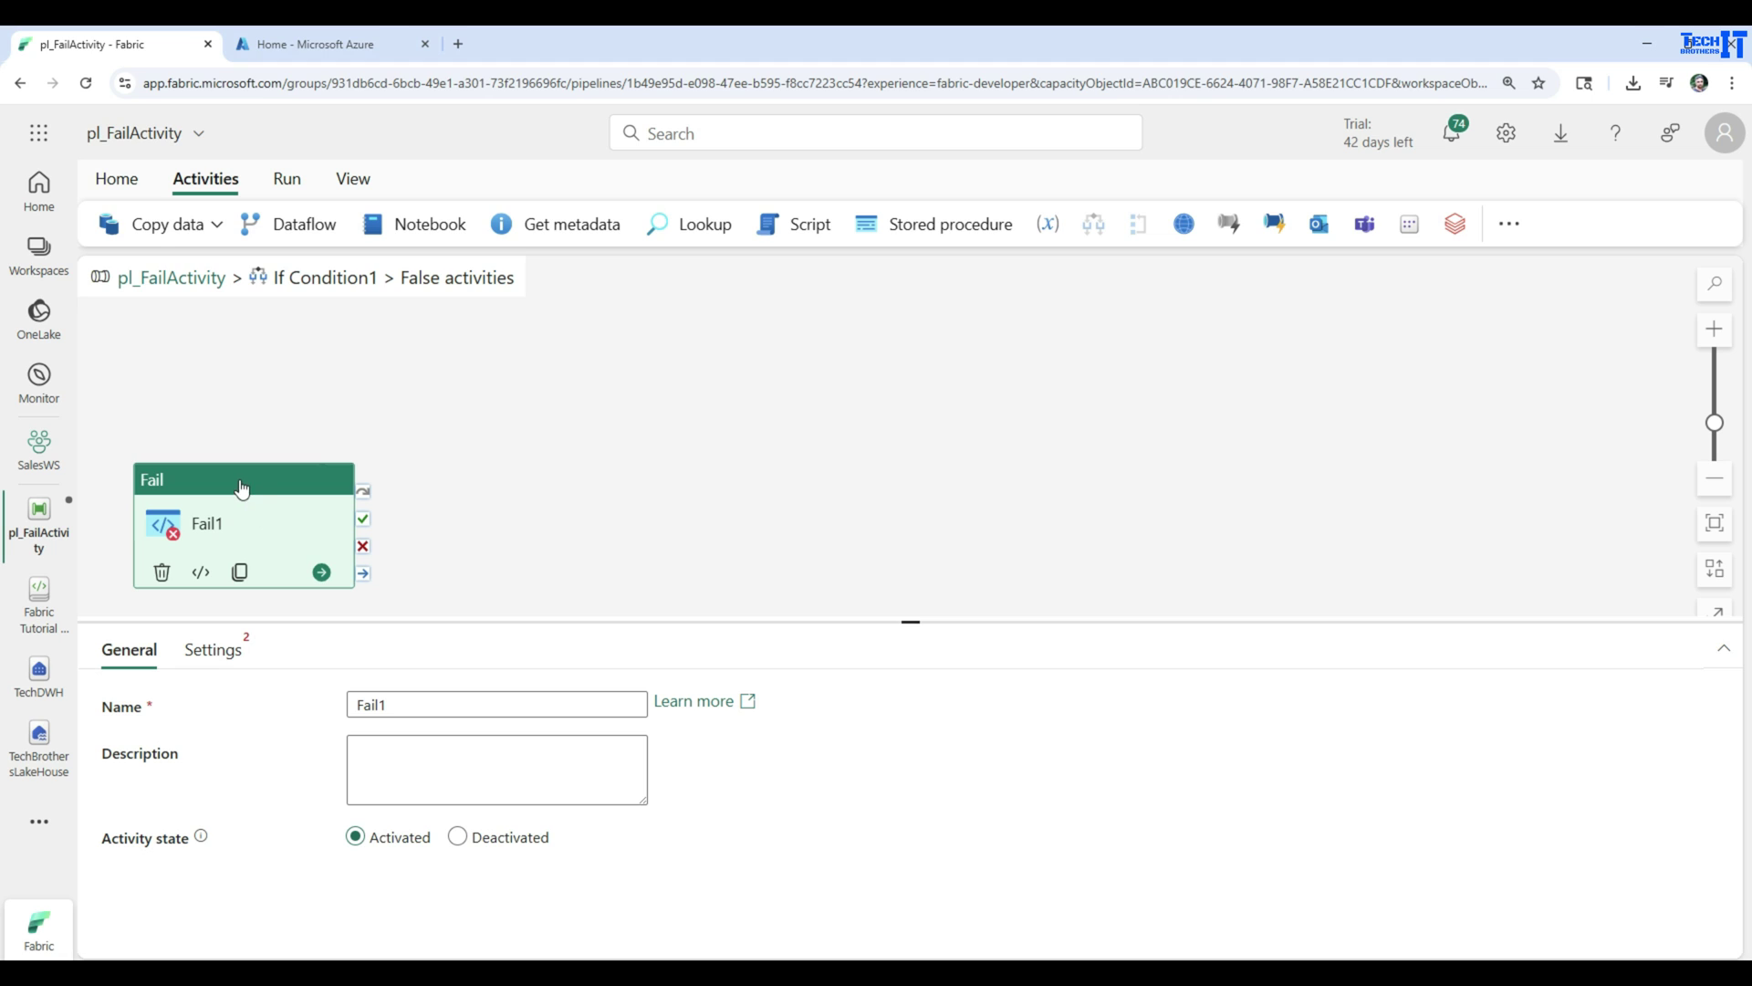
drag(241, 484, 439, 373)
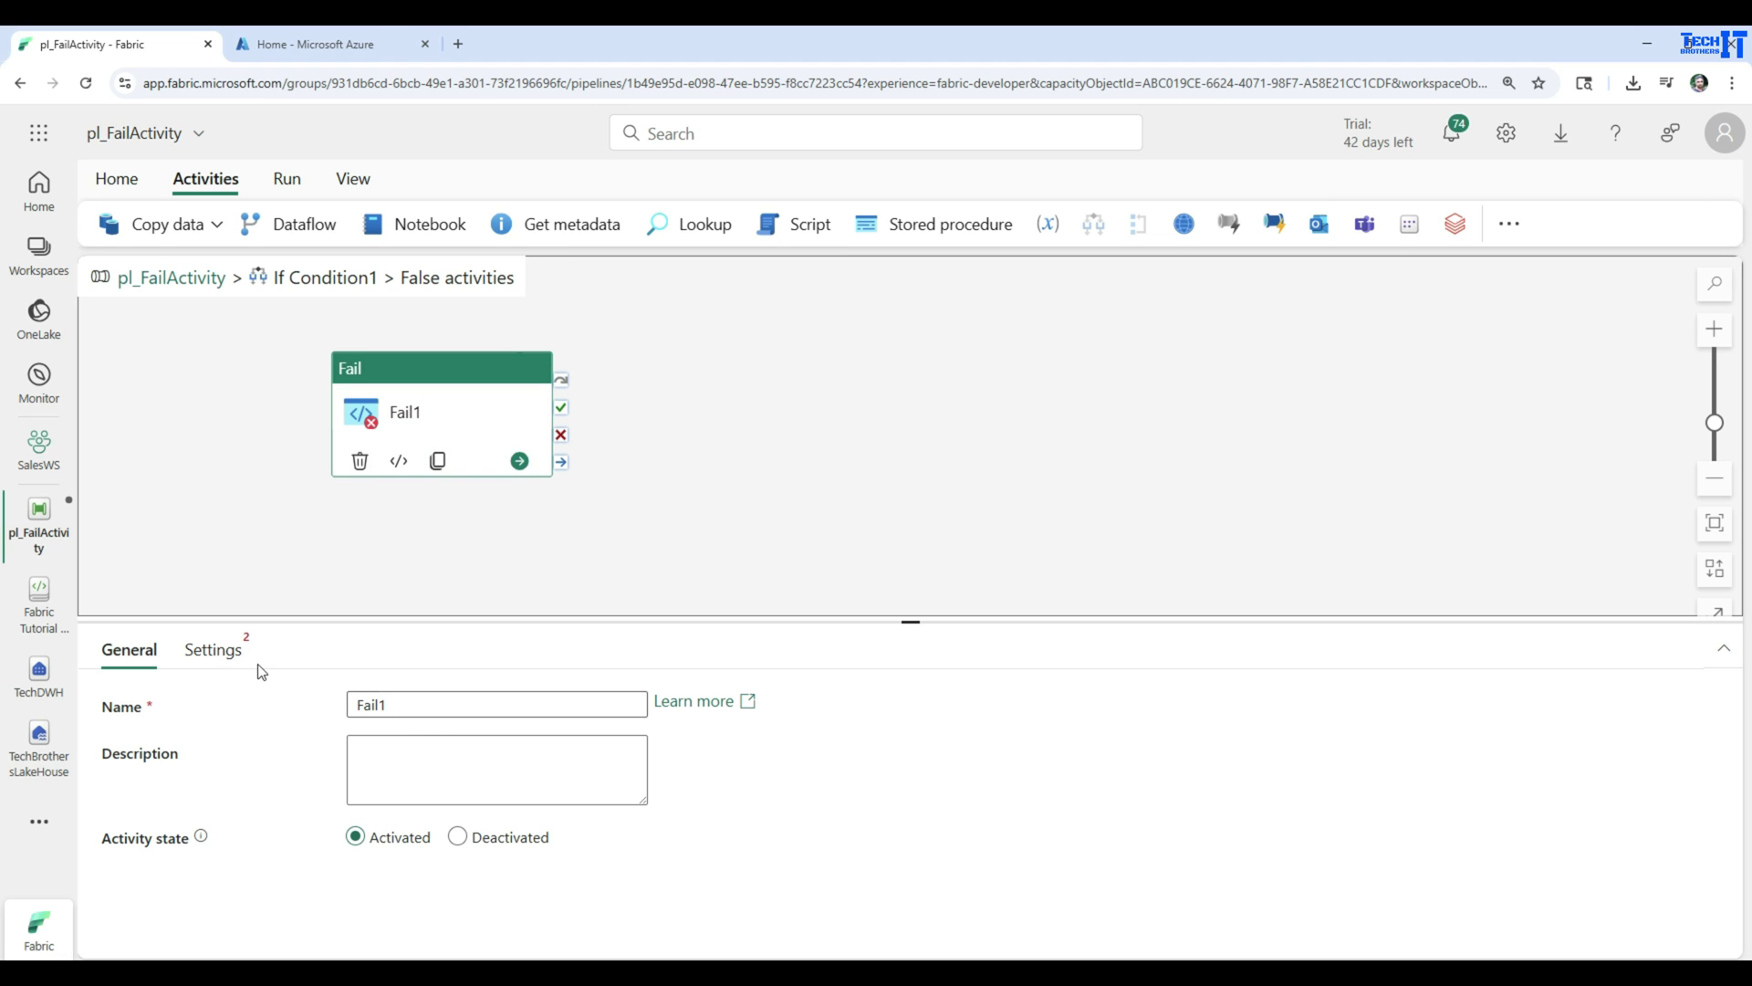
Set Fail1's message to 'Sales_Data_NA file does not exist in source folder' with error code 100.
click(216, 649)
click(404, 707)
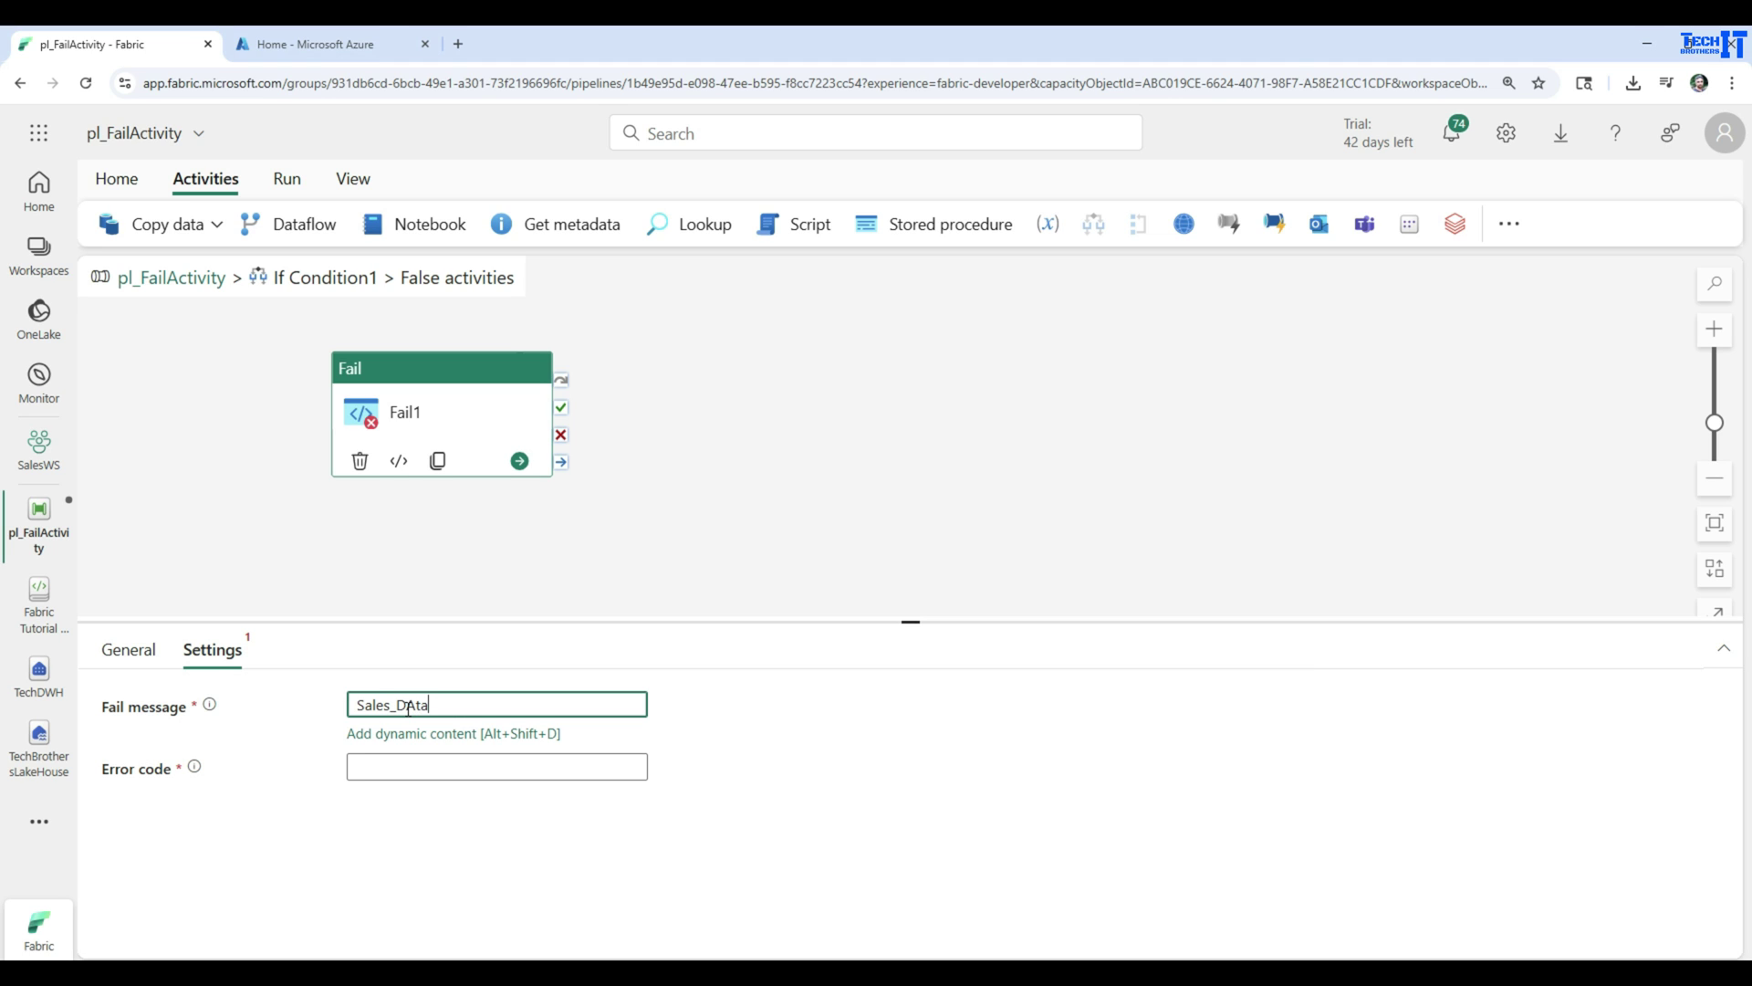
text(Sales_Data_)
text(NA file does no)
text(t exist in fo)
key(BackSpace)
key(BackSpace)
text(source folder)
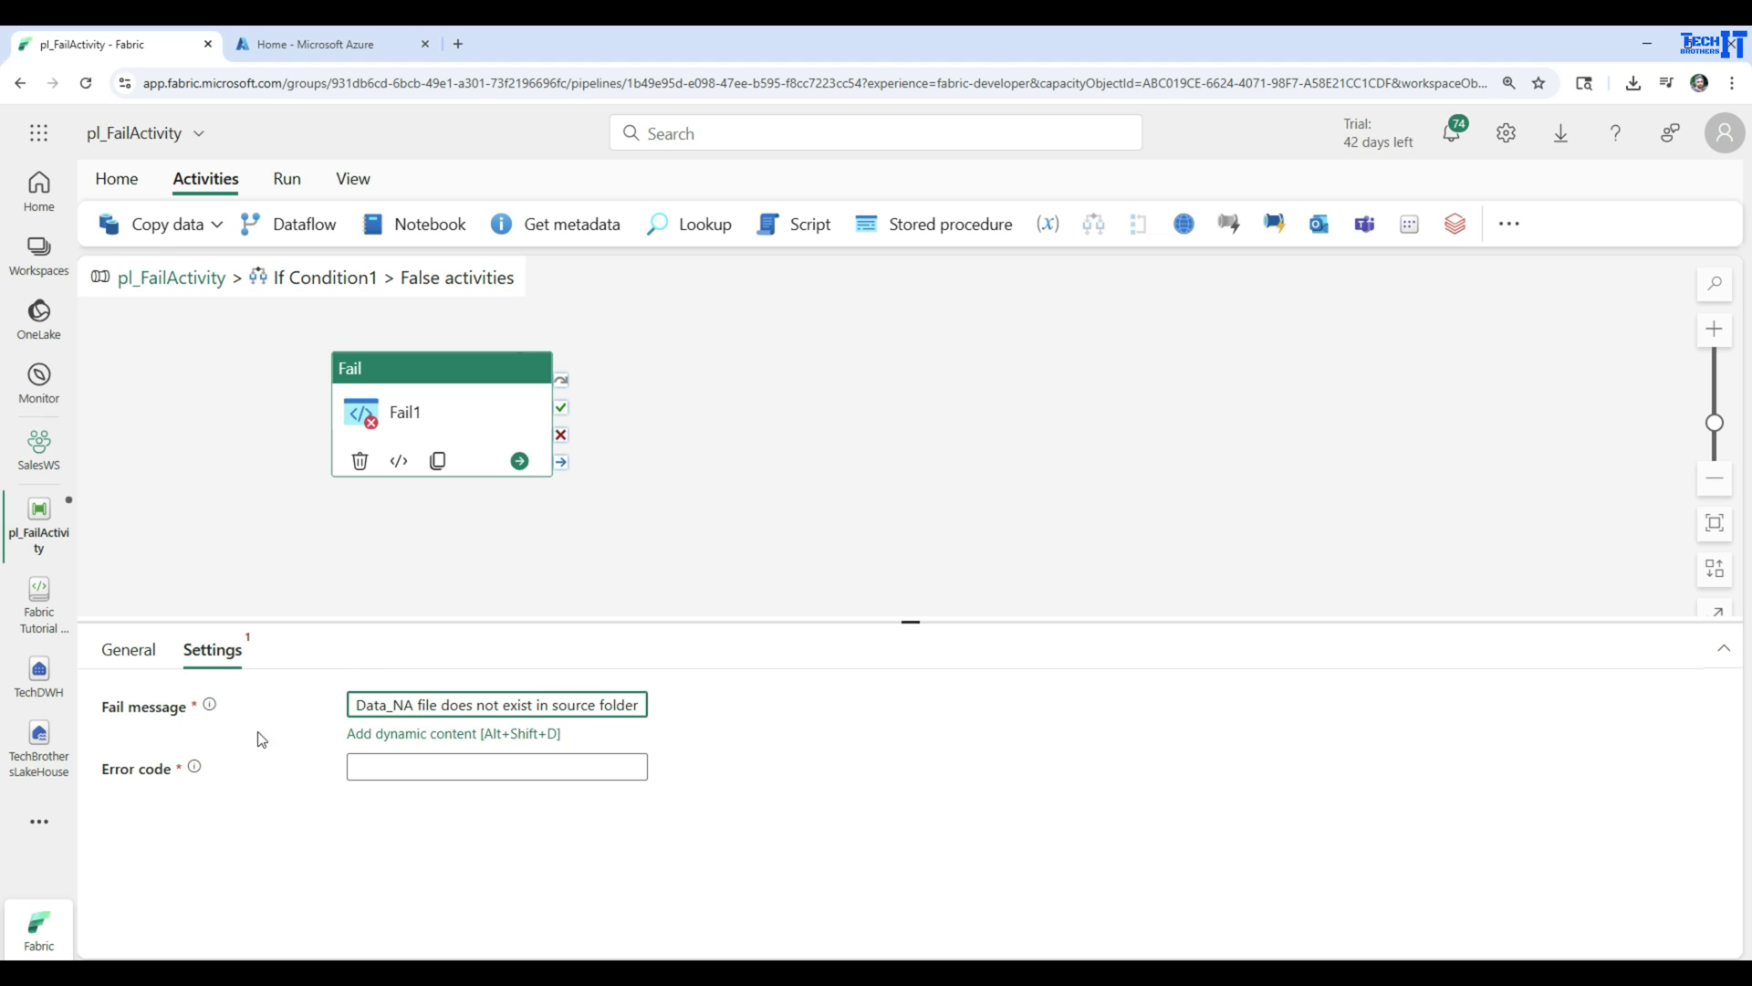
click(408, 770)
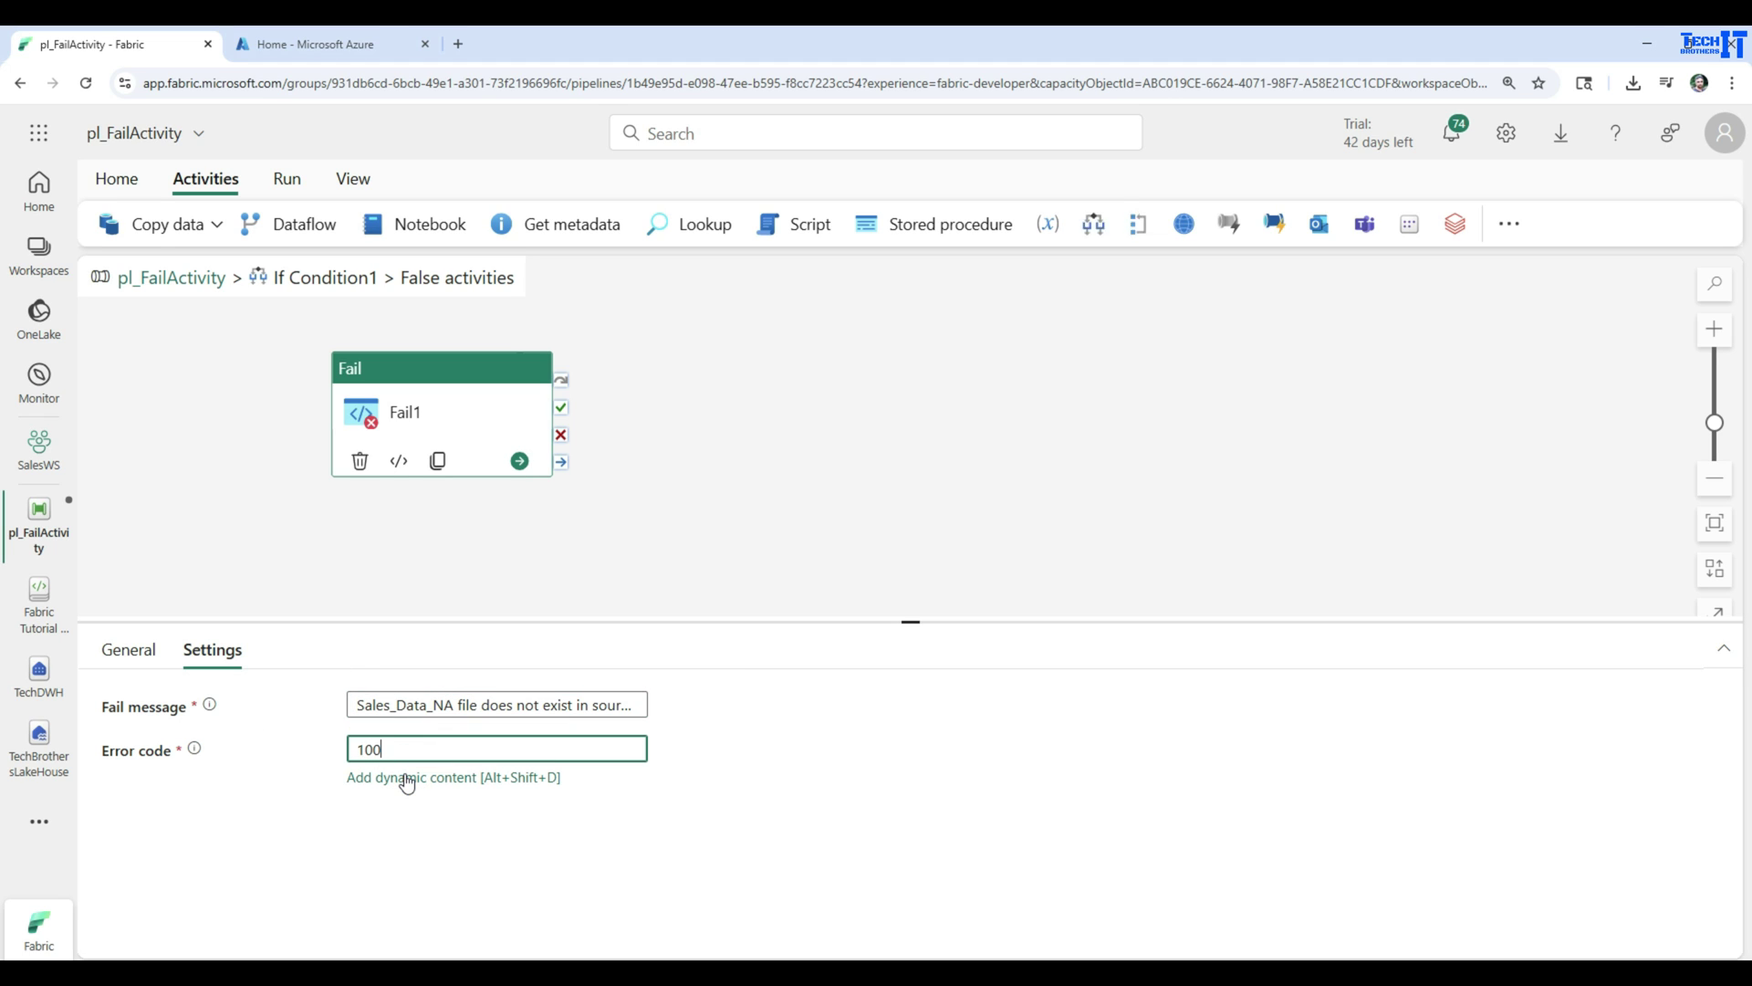
click(911, 410)
Return to the main pipeline canvas, then save and run pl_FailActivity.
click(195, 279)
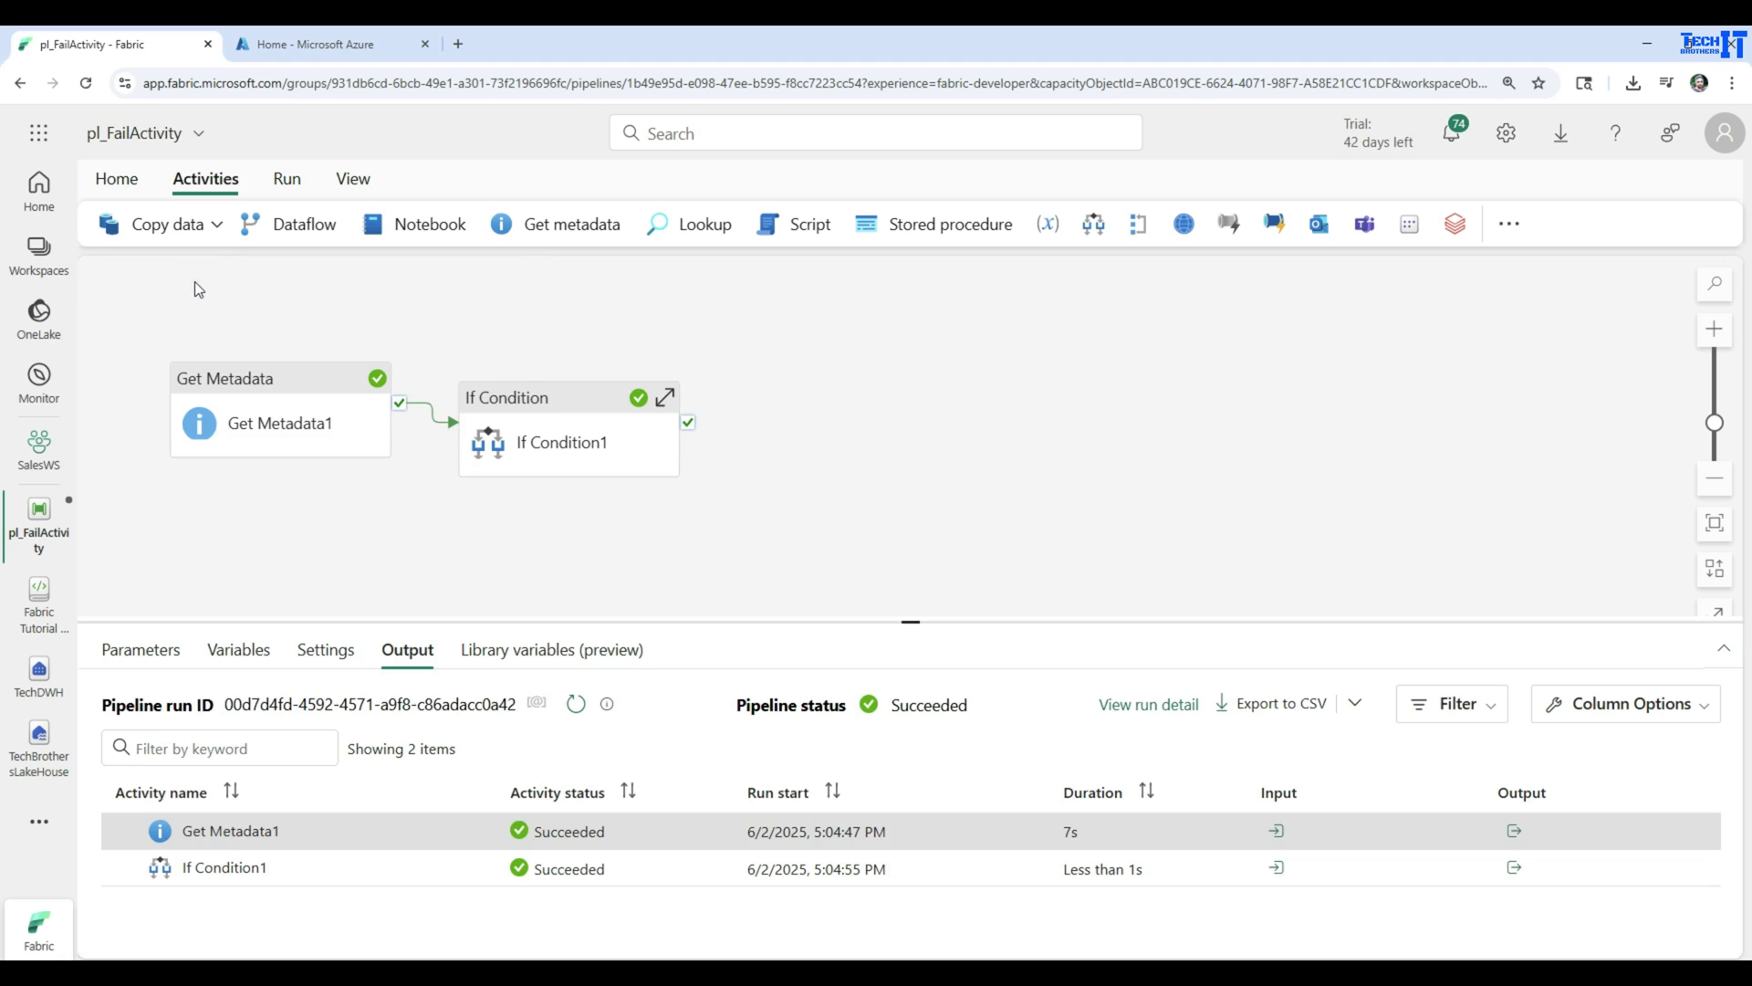
click(538, 397)
click(628, 303)
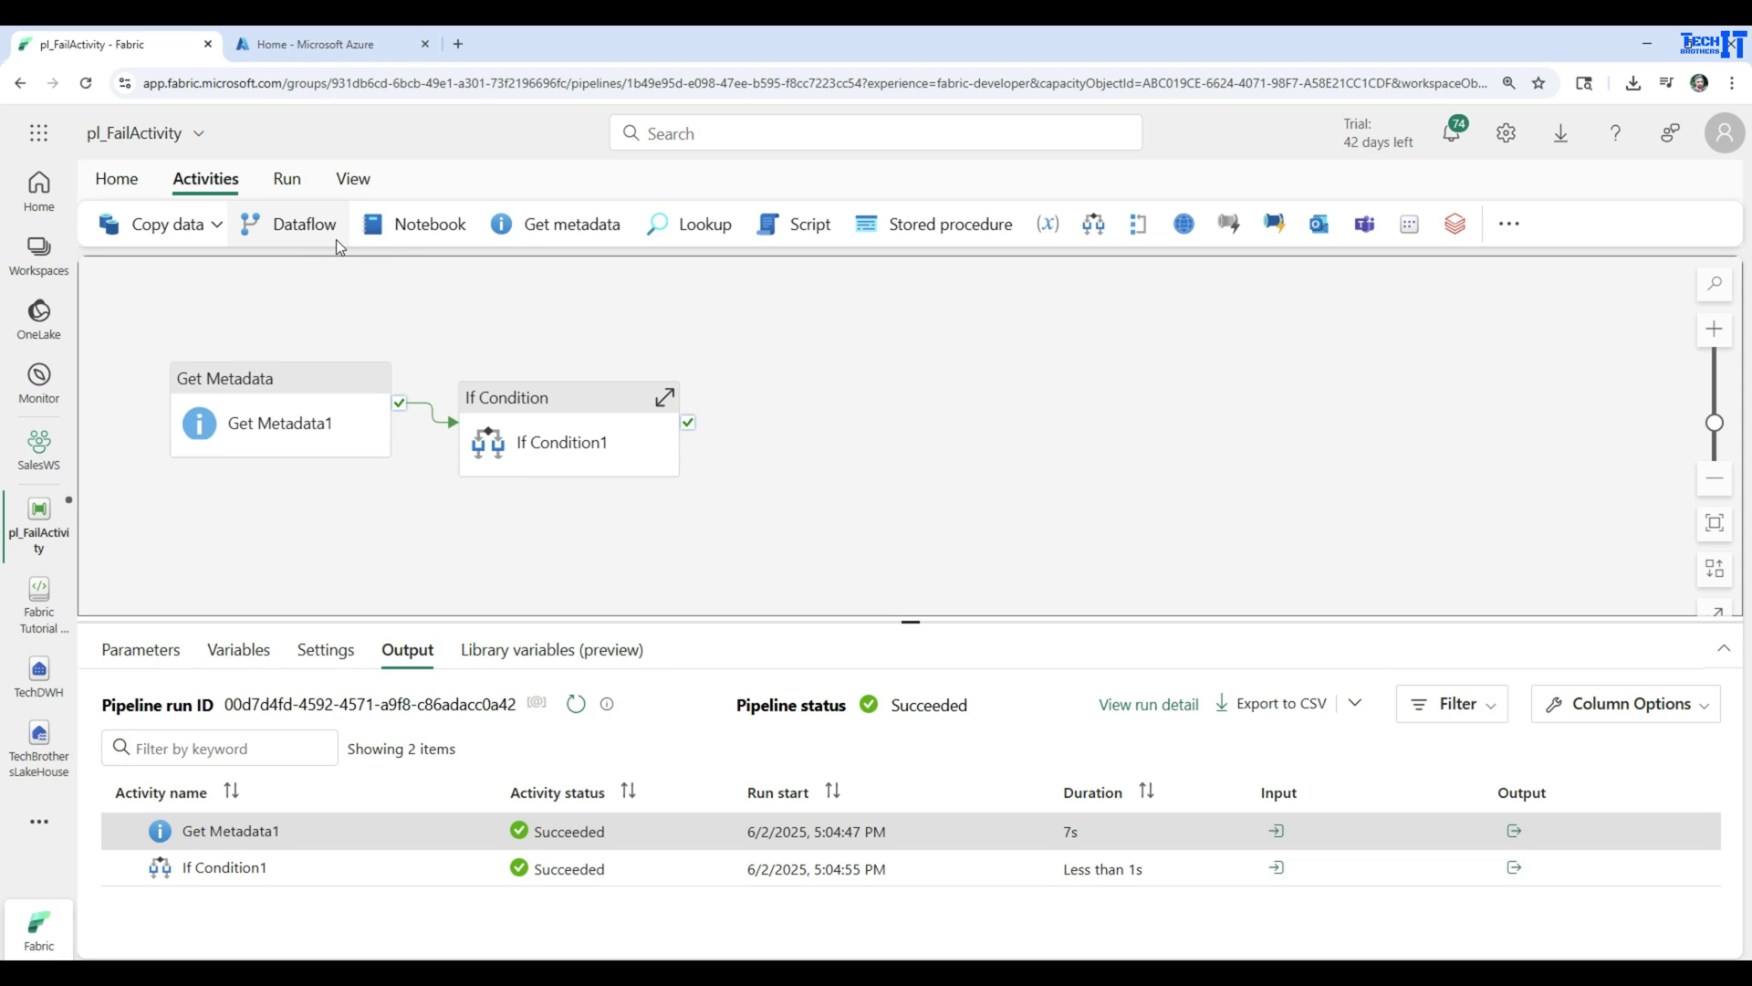
click(285, 185)
click(255, 232)
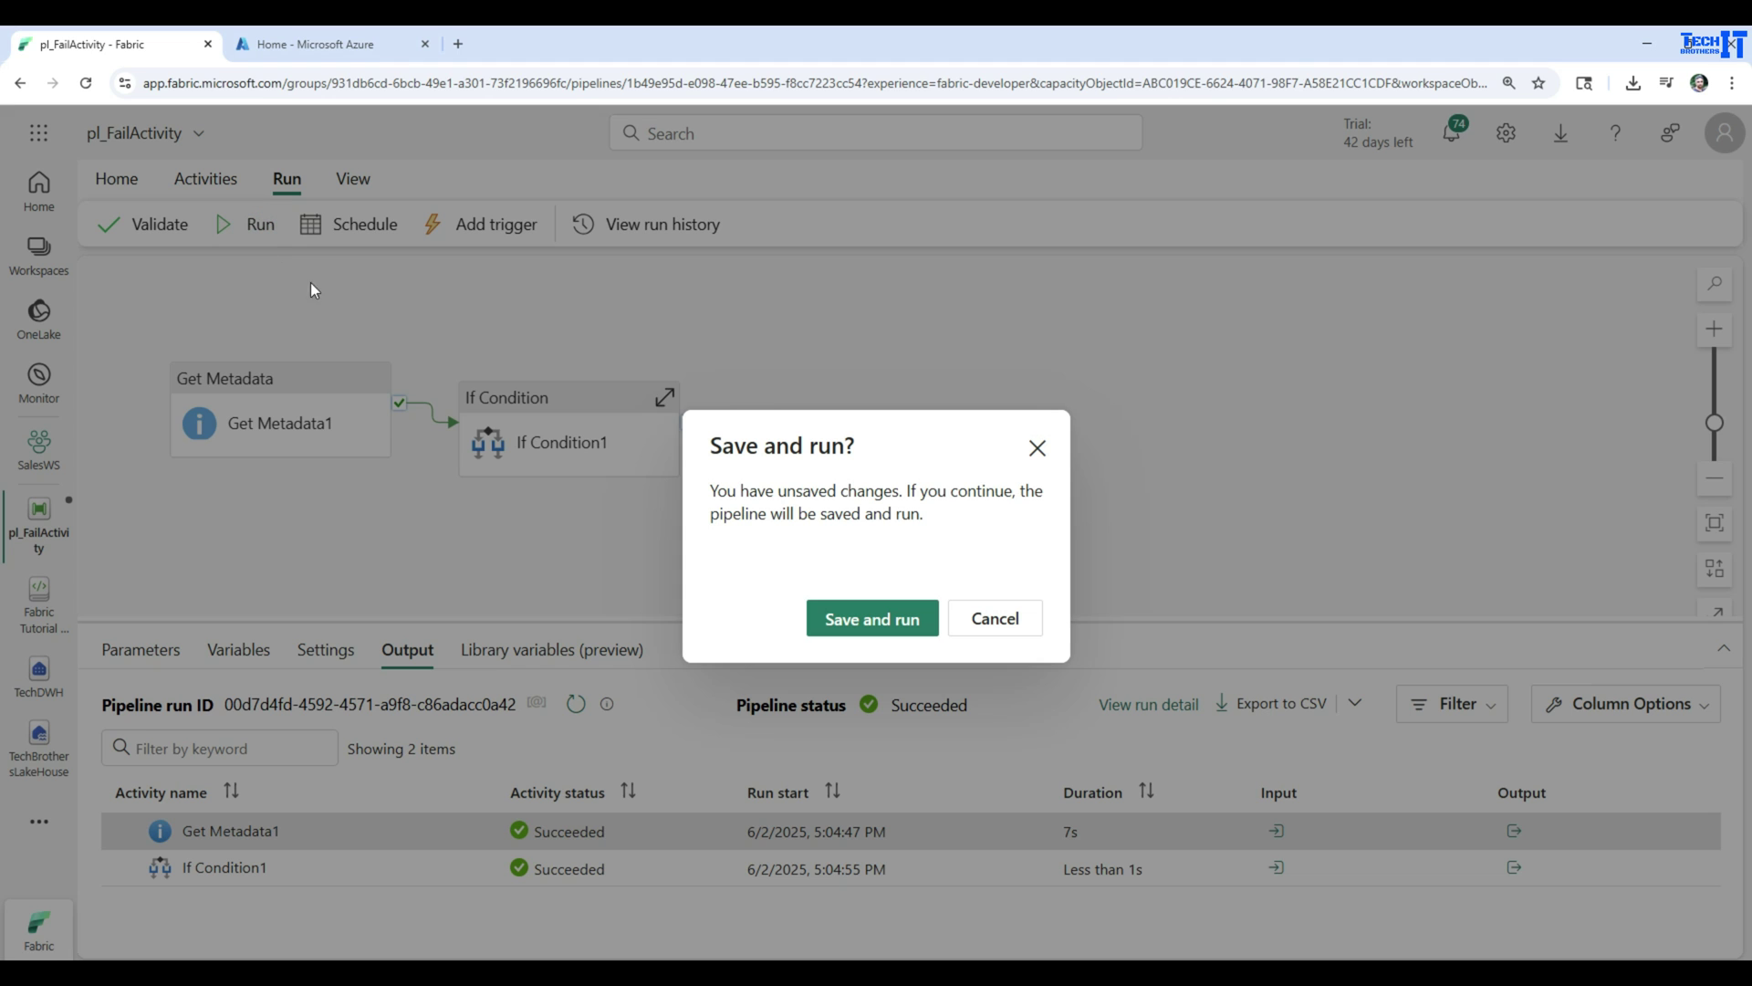
click(913, 630)
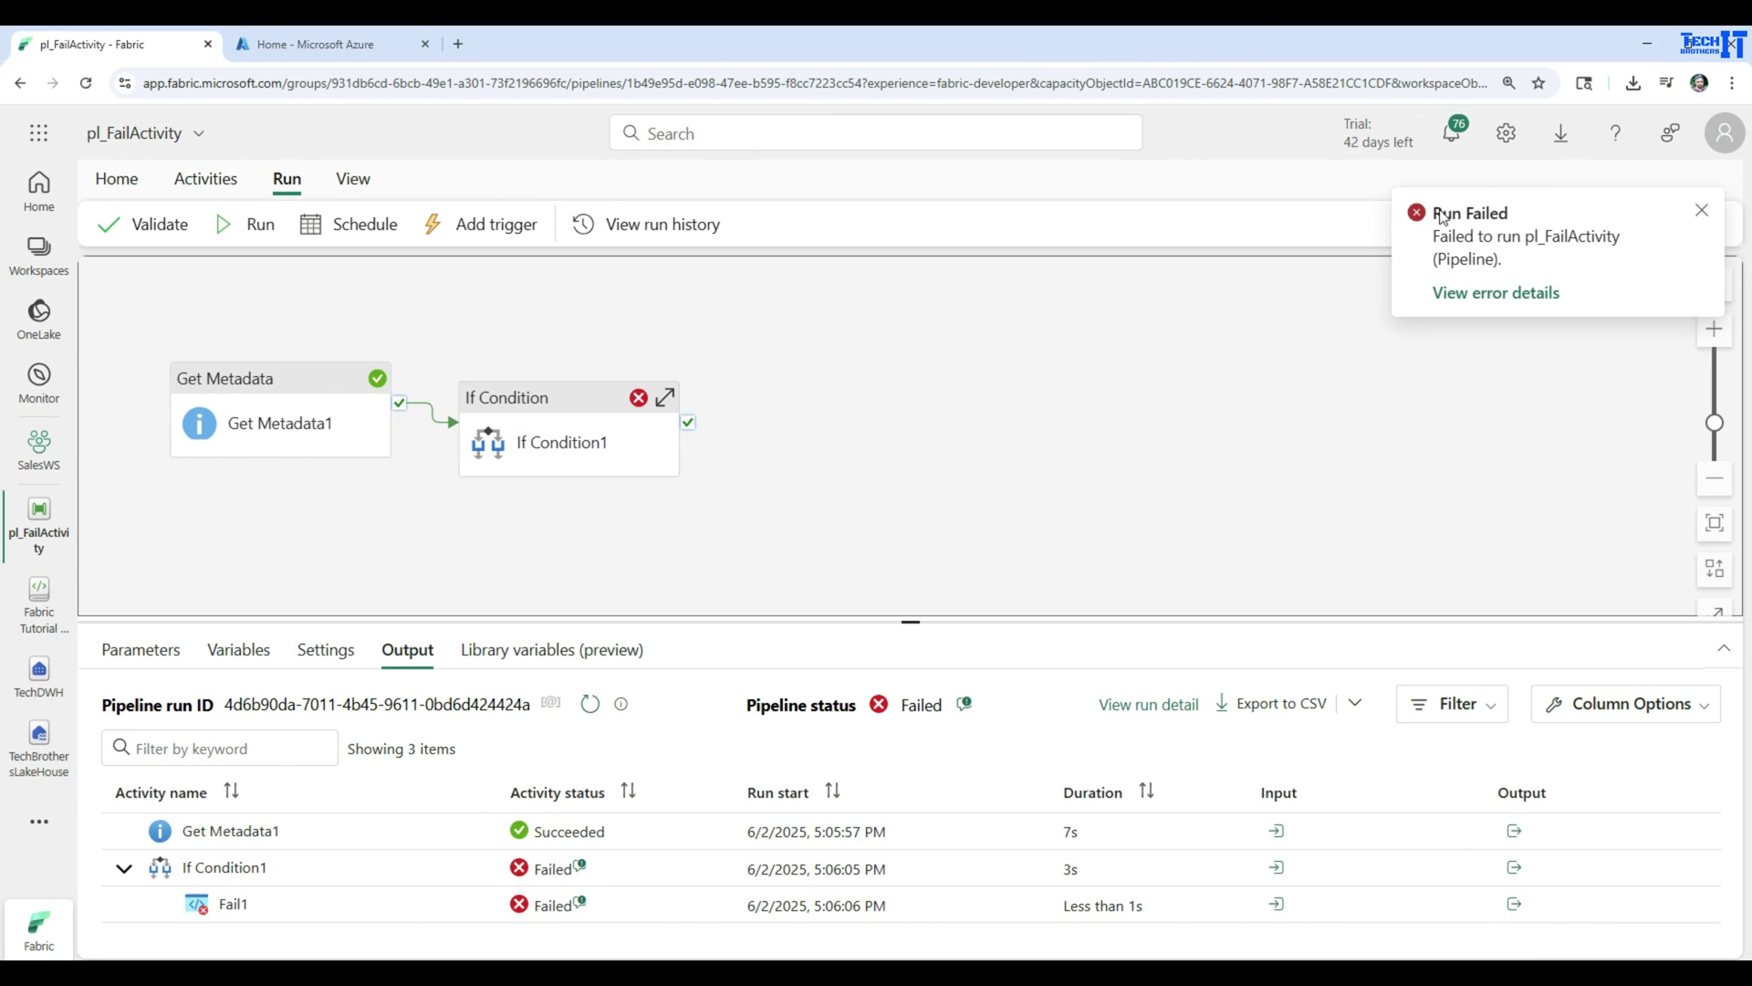
Check the failure details showing Fail1's custom Sales_Data_NA missing-file error.
click(1511, 293)
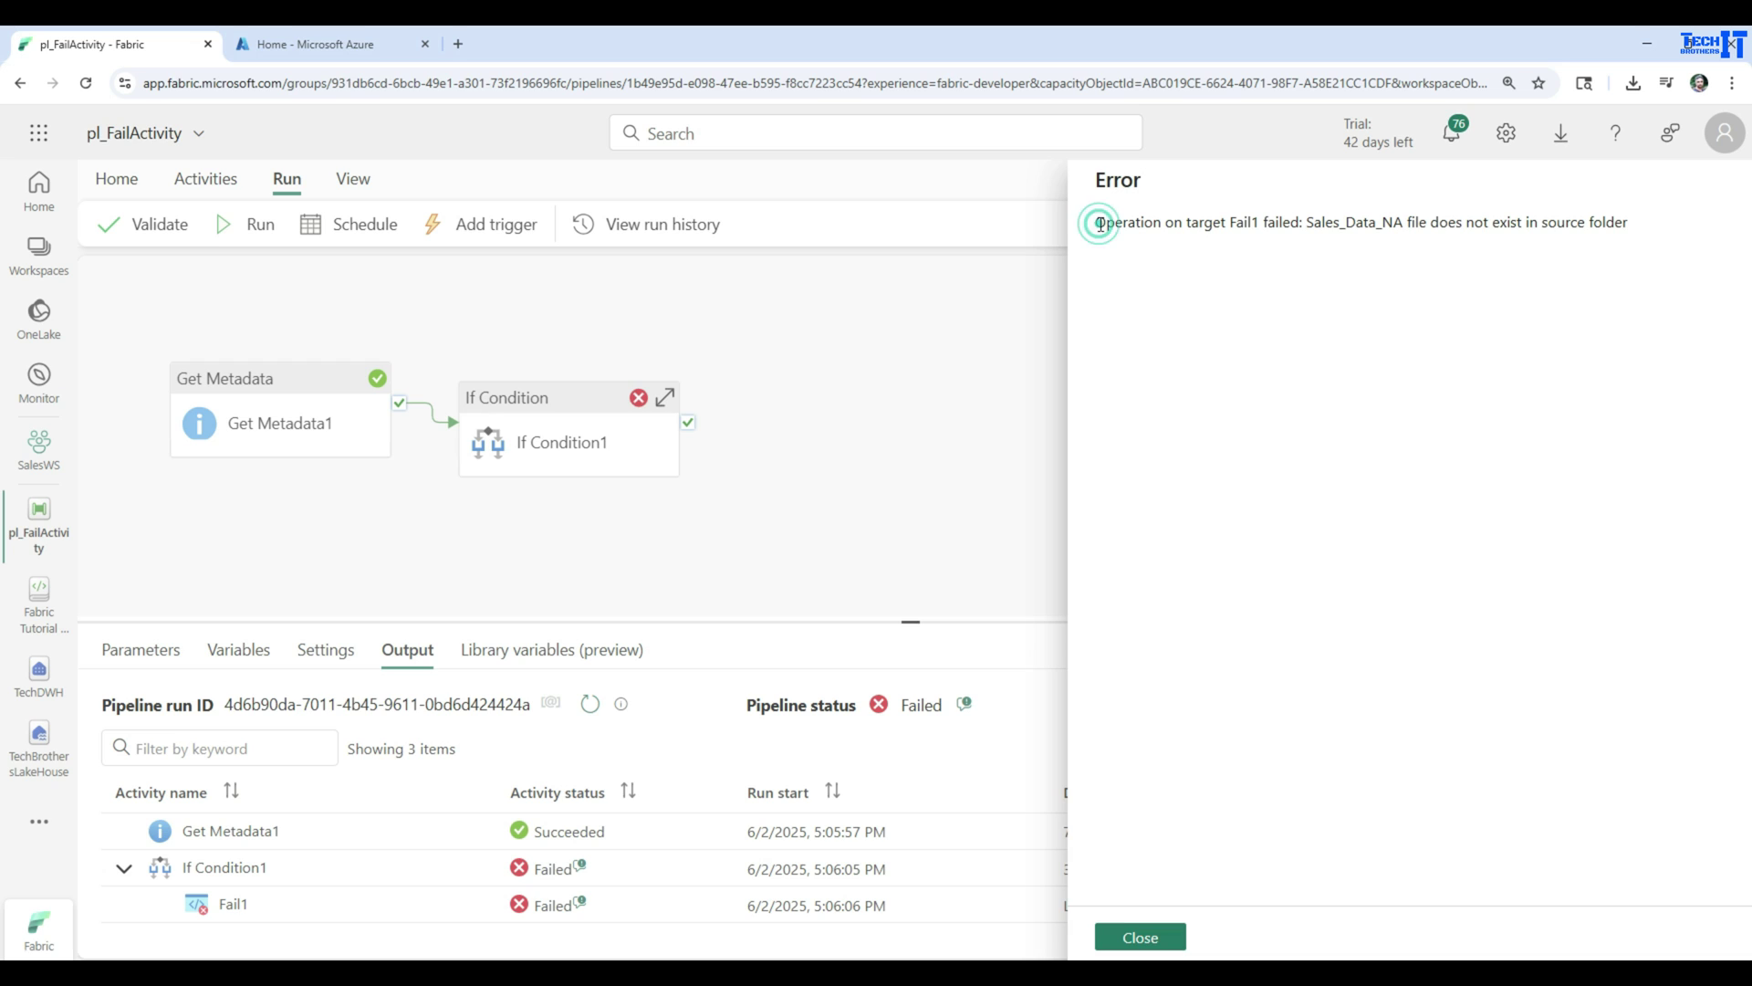
drag(1095, 223, 1640, 223)
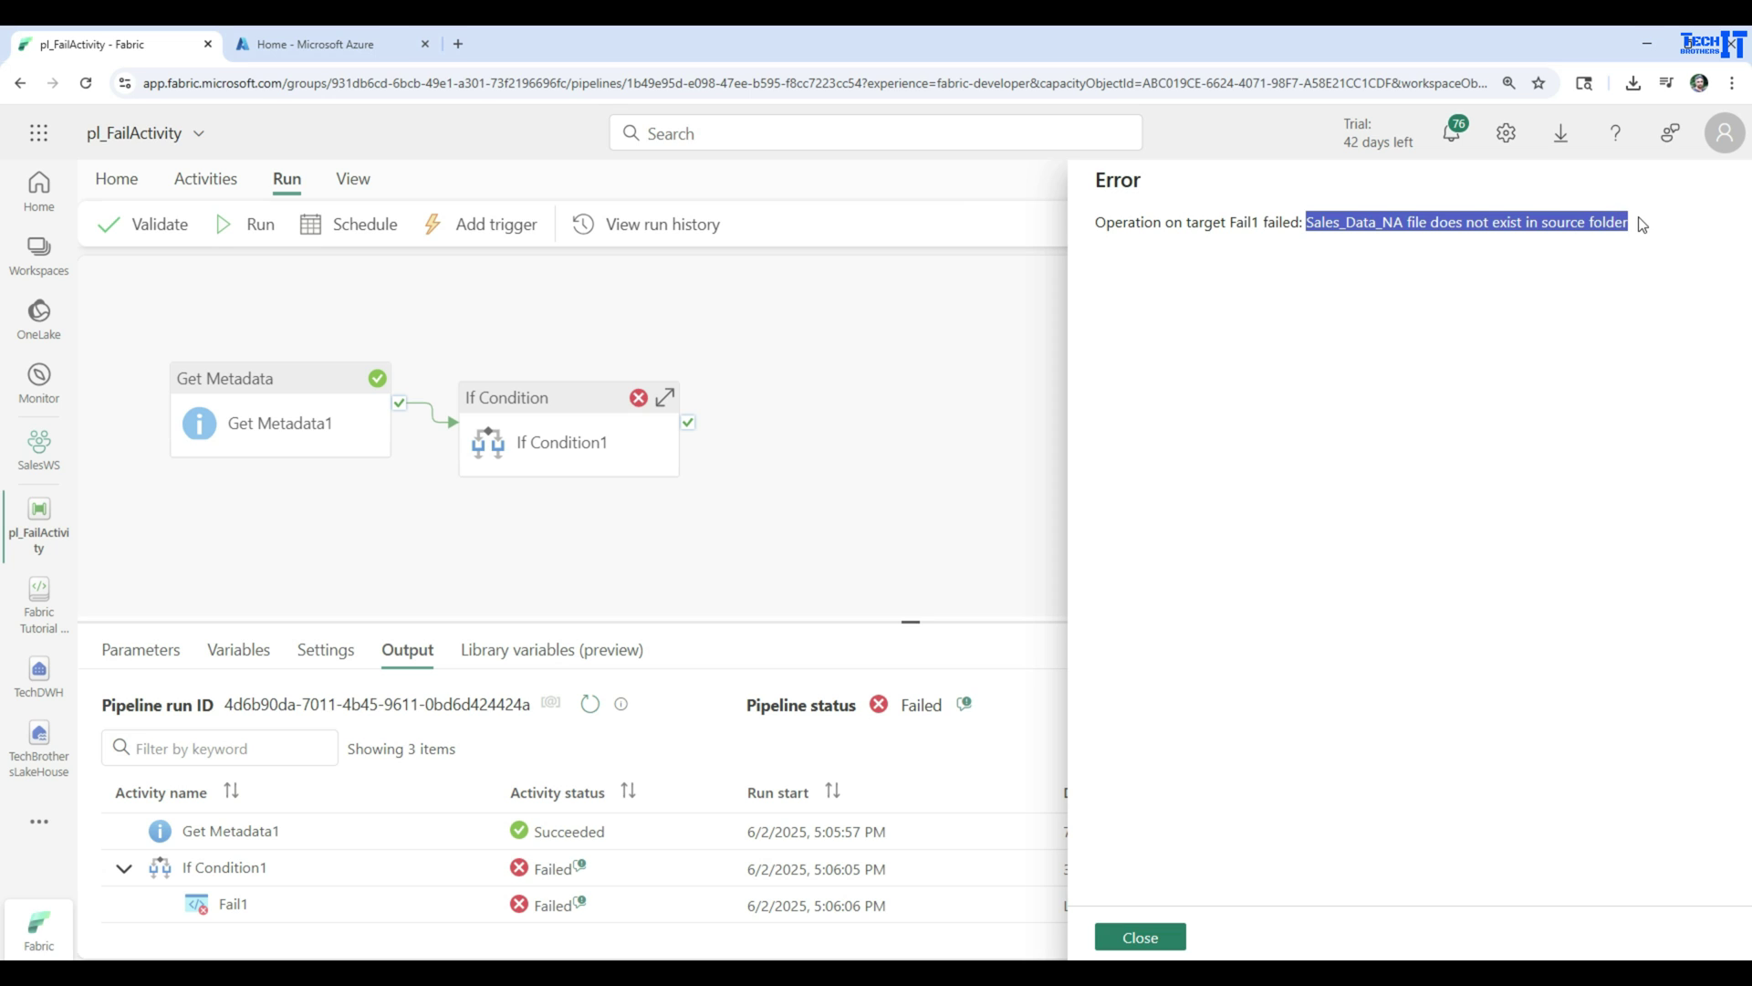
click(1173, 936)
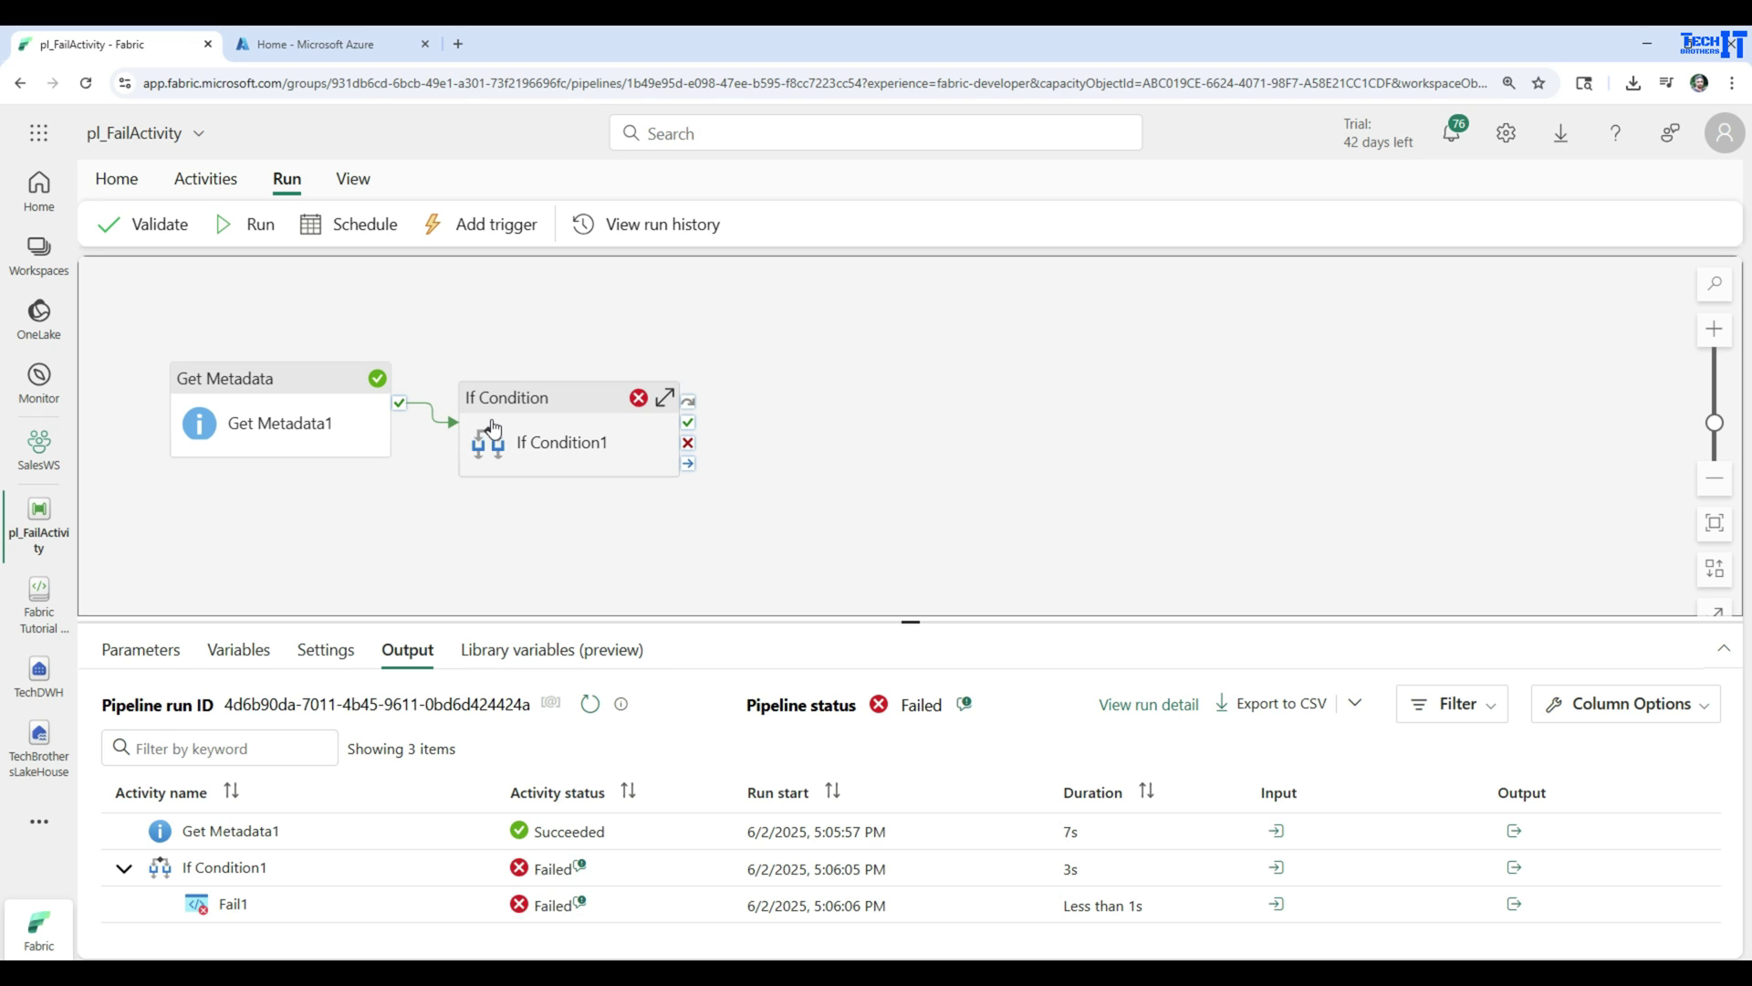
Check that If Condition1 has Copy data1 on True and Fail1 on False, then open InputFolder.
click(551, 391)
drag(551, 390, 554, 402)
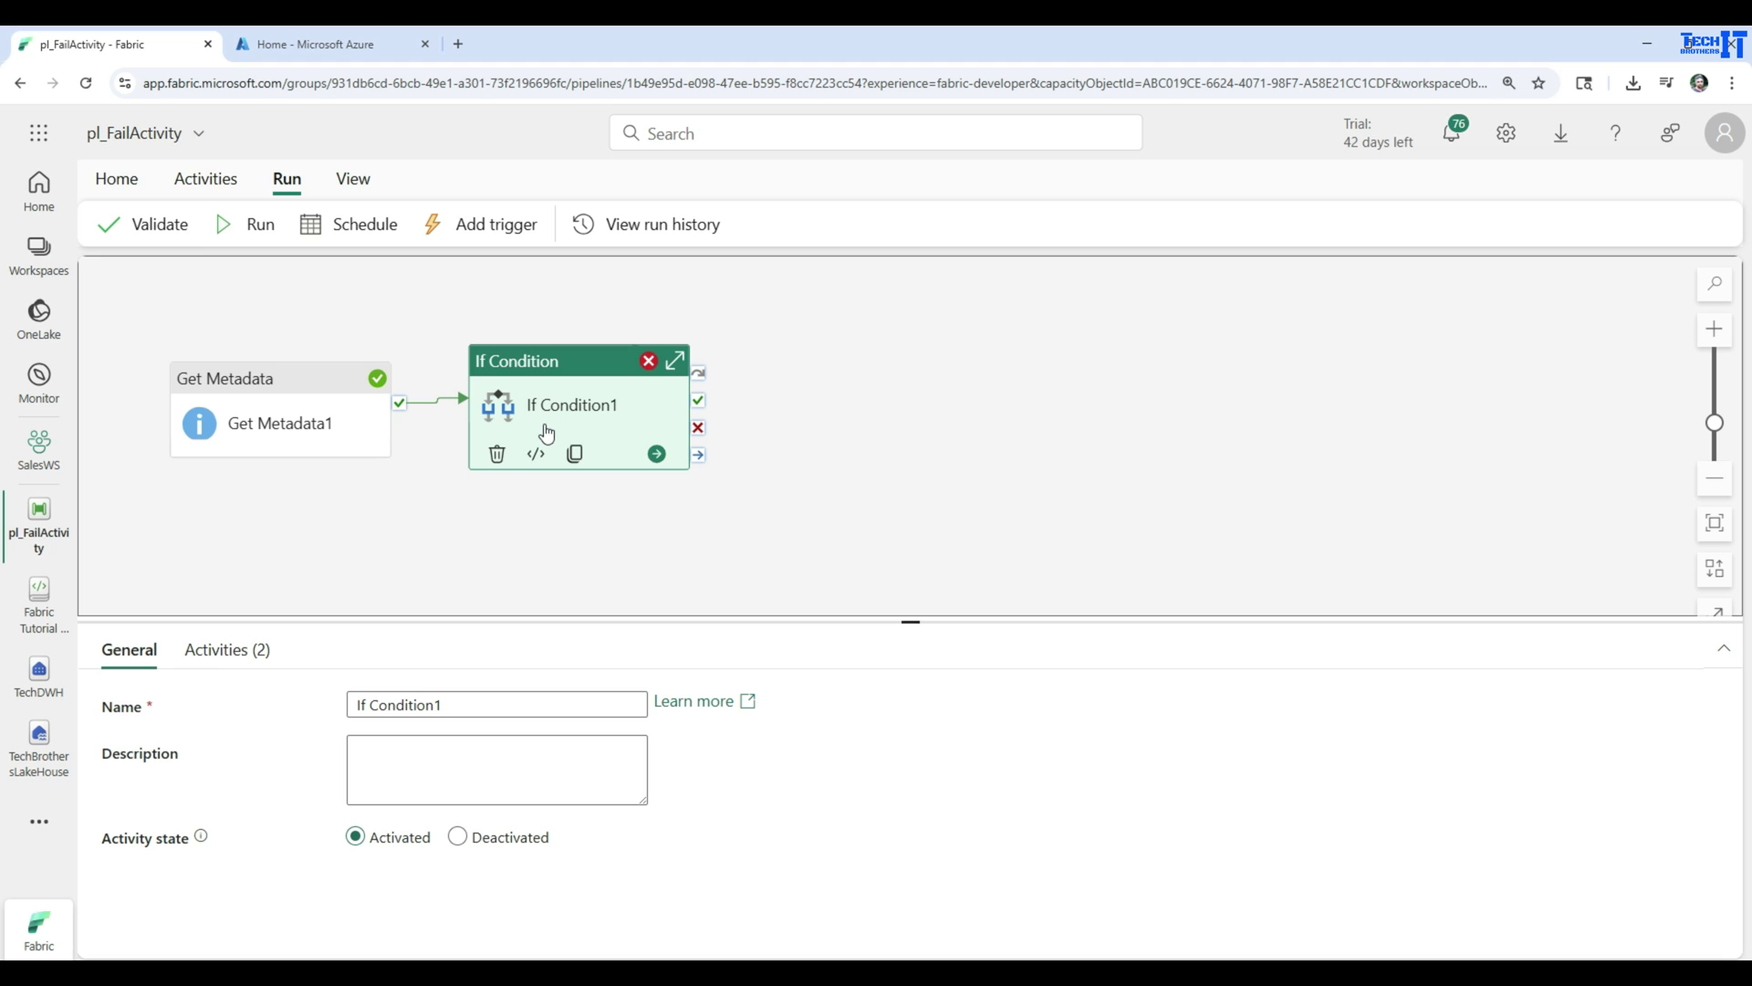
click(246, 653)
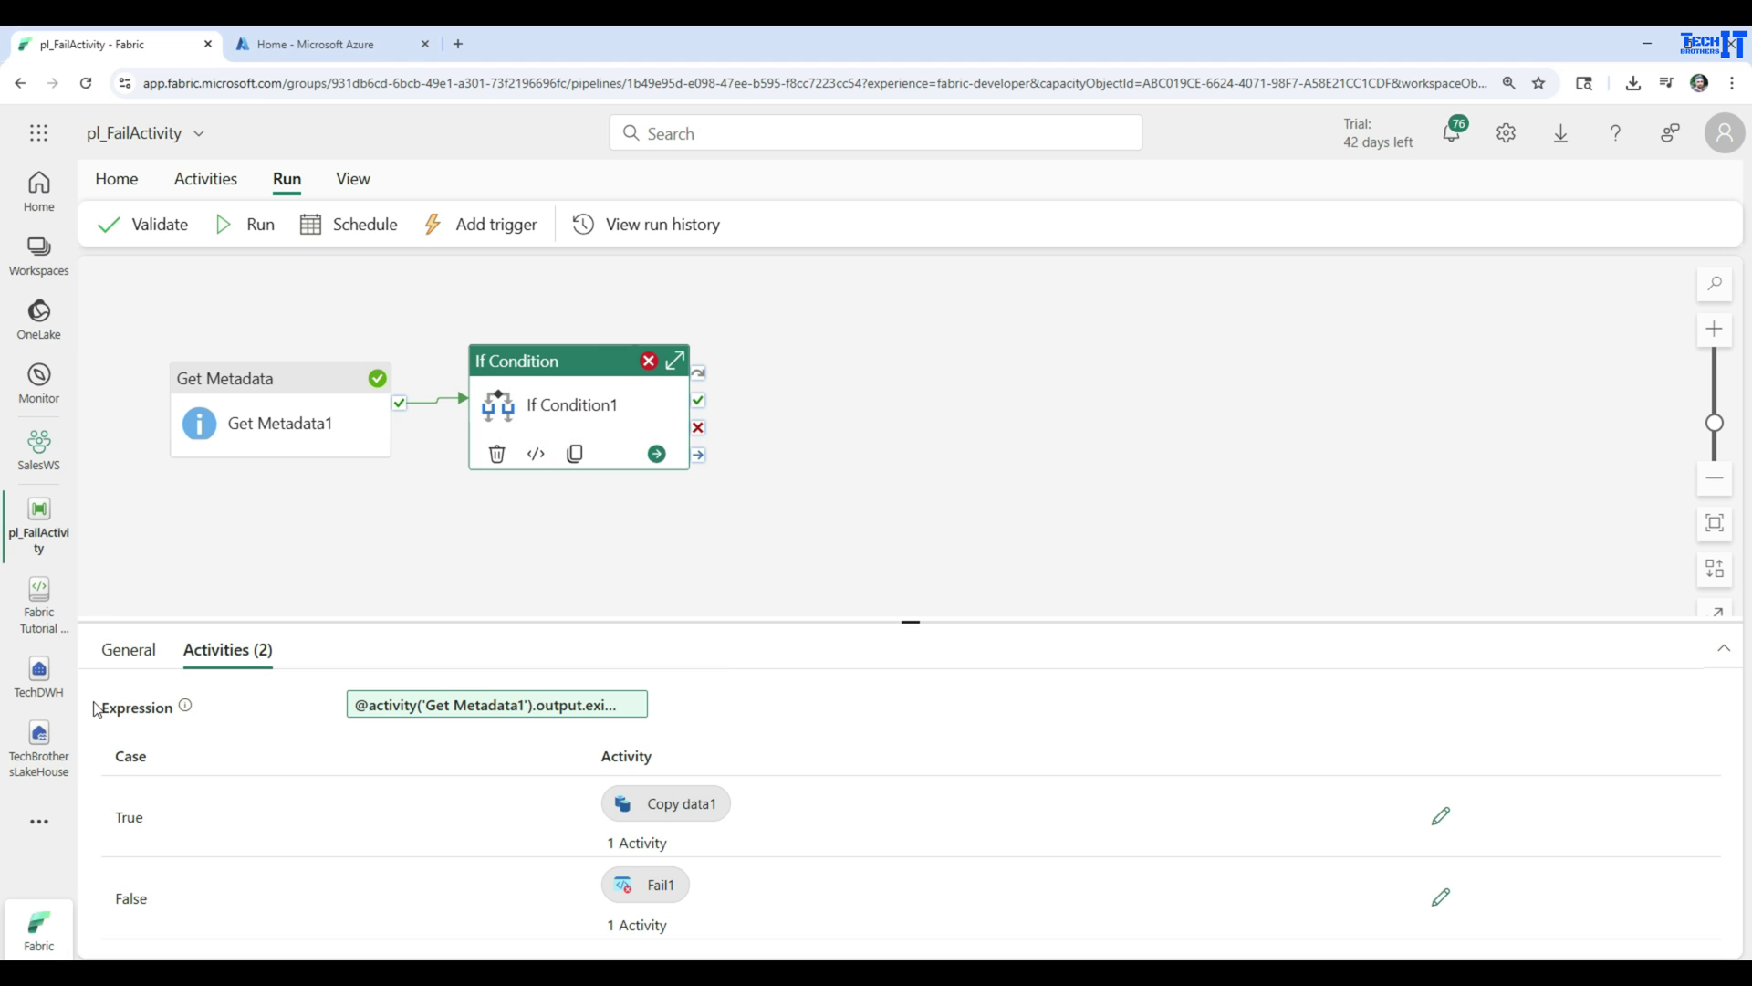
click(41, 744)
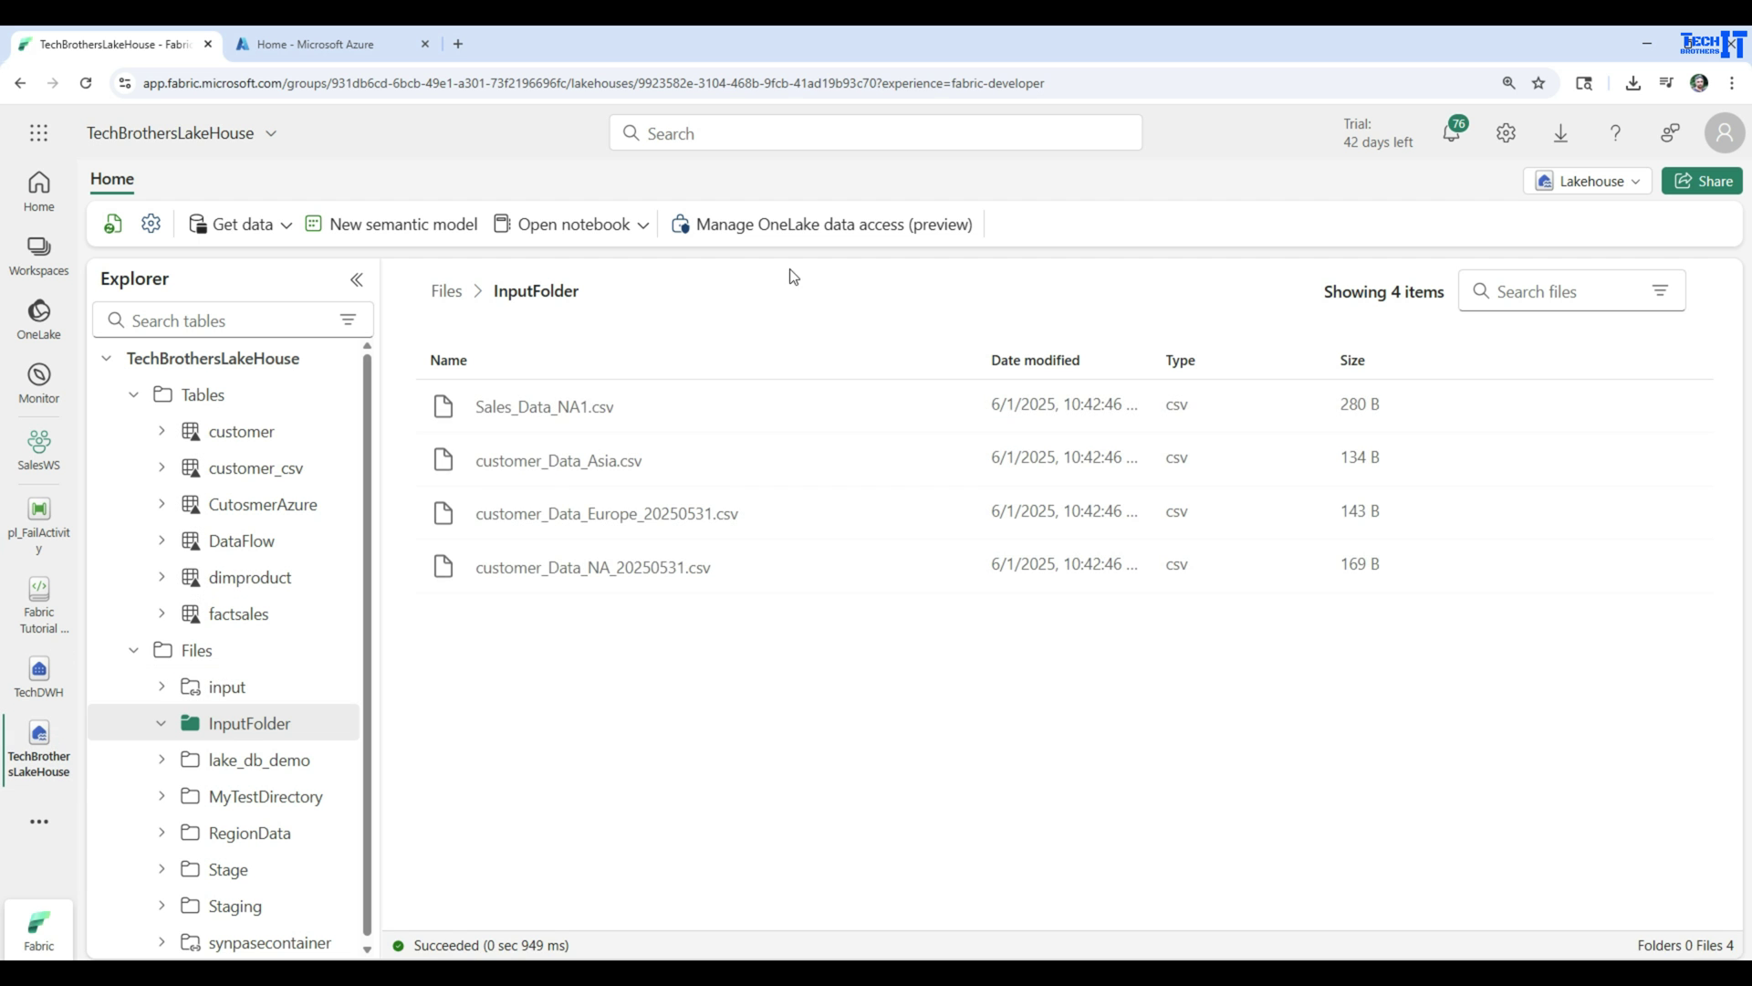
Preview Sales_Data_NA1.csv, then rename it back to Sales_Data_NA.csv by deleting the trailing 1.
click(562, 413)
click(501, 293)
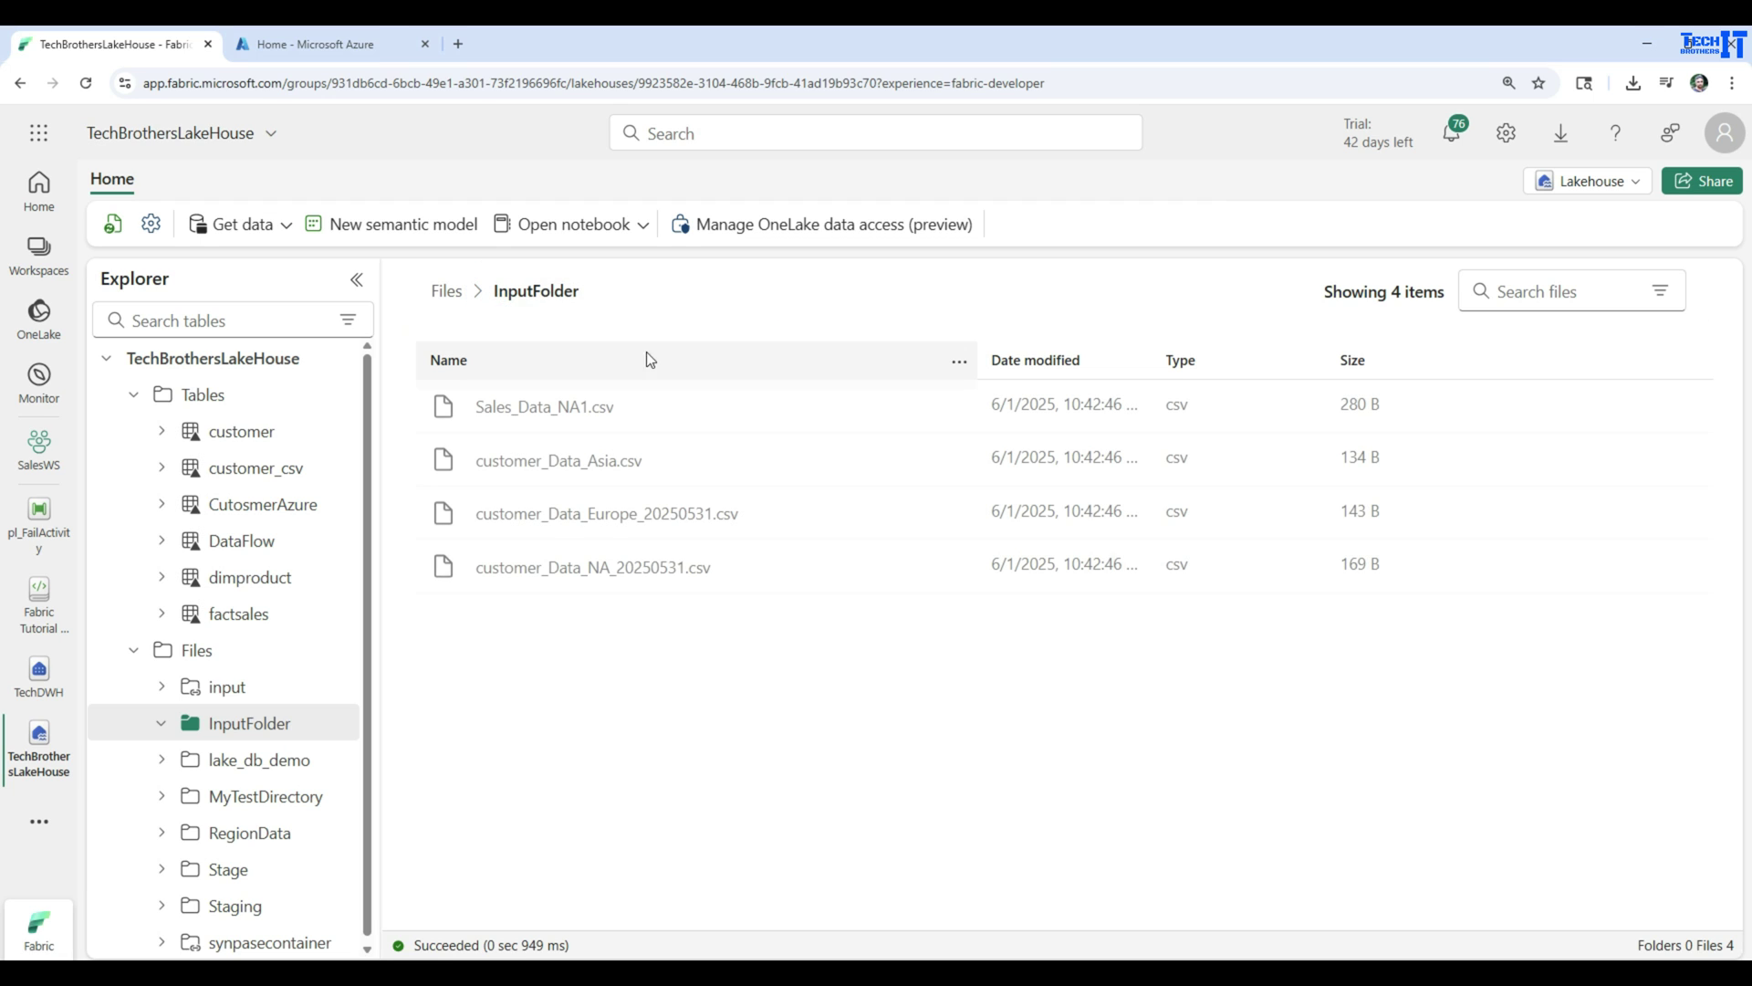
click(954, 407)
click(1029, 489)
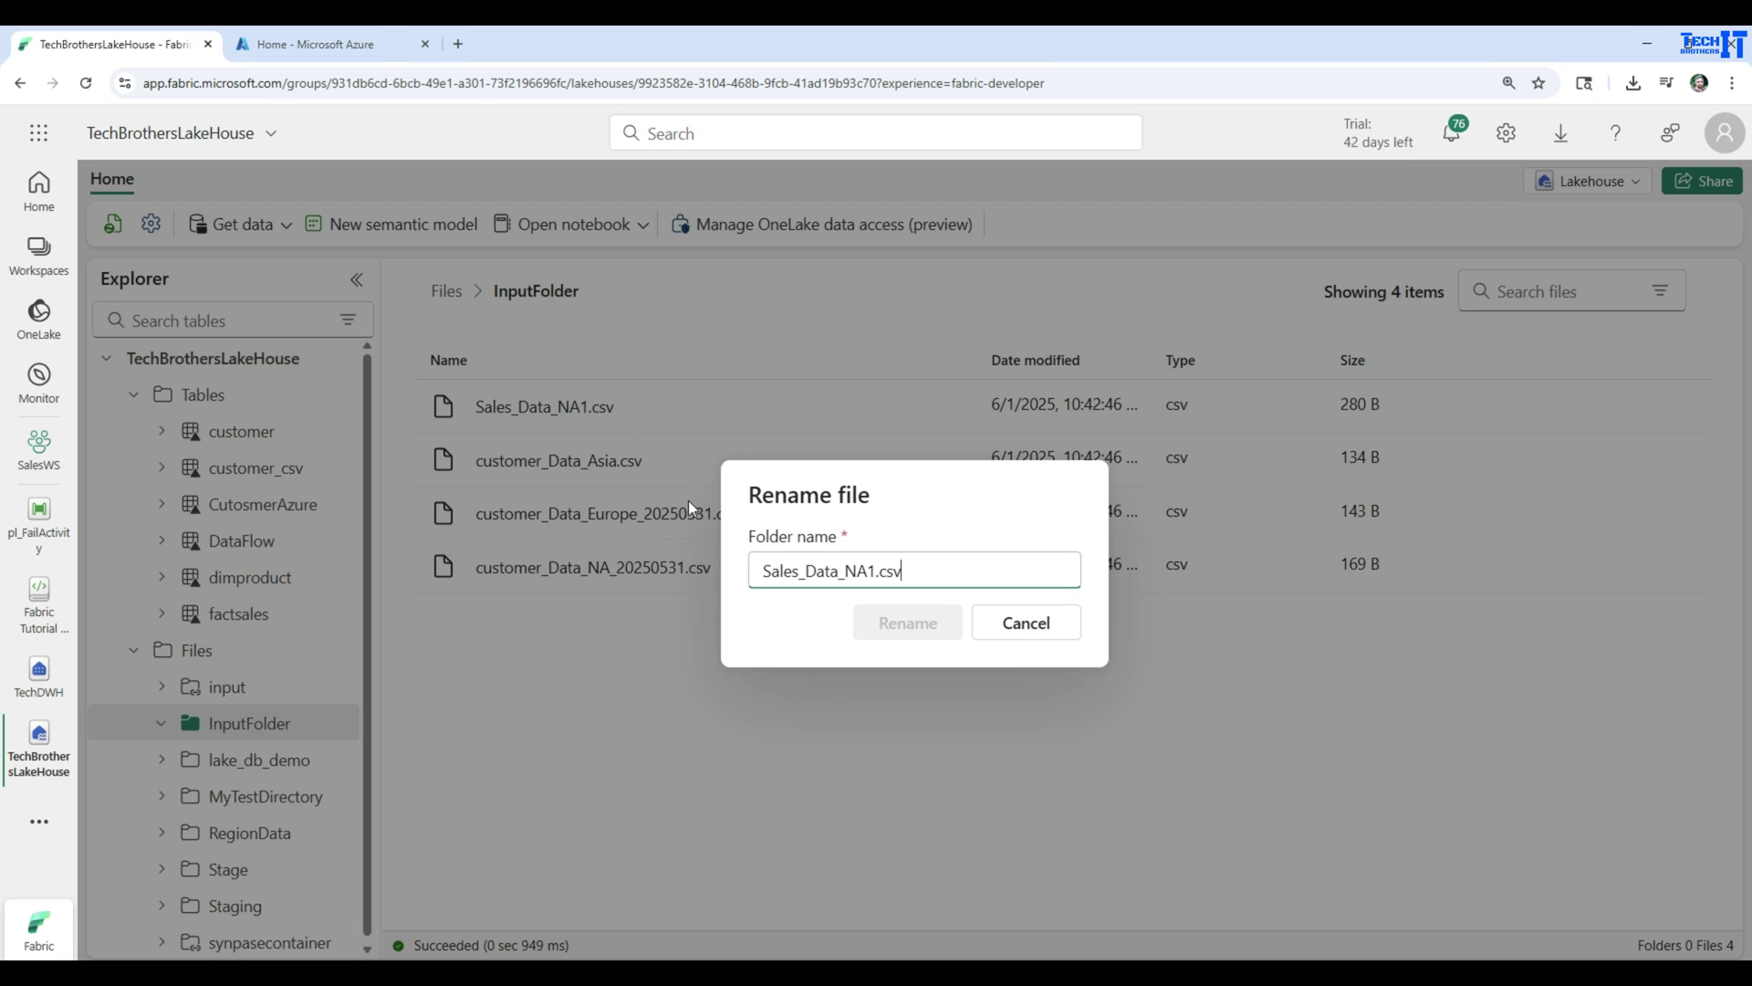
click(874, 571)
key(BackSpace)
click(922, 620)
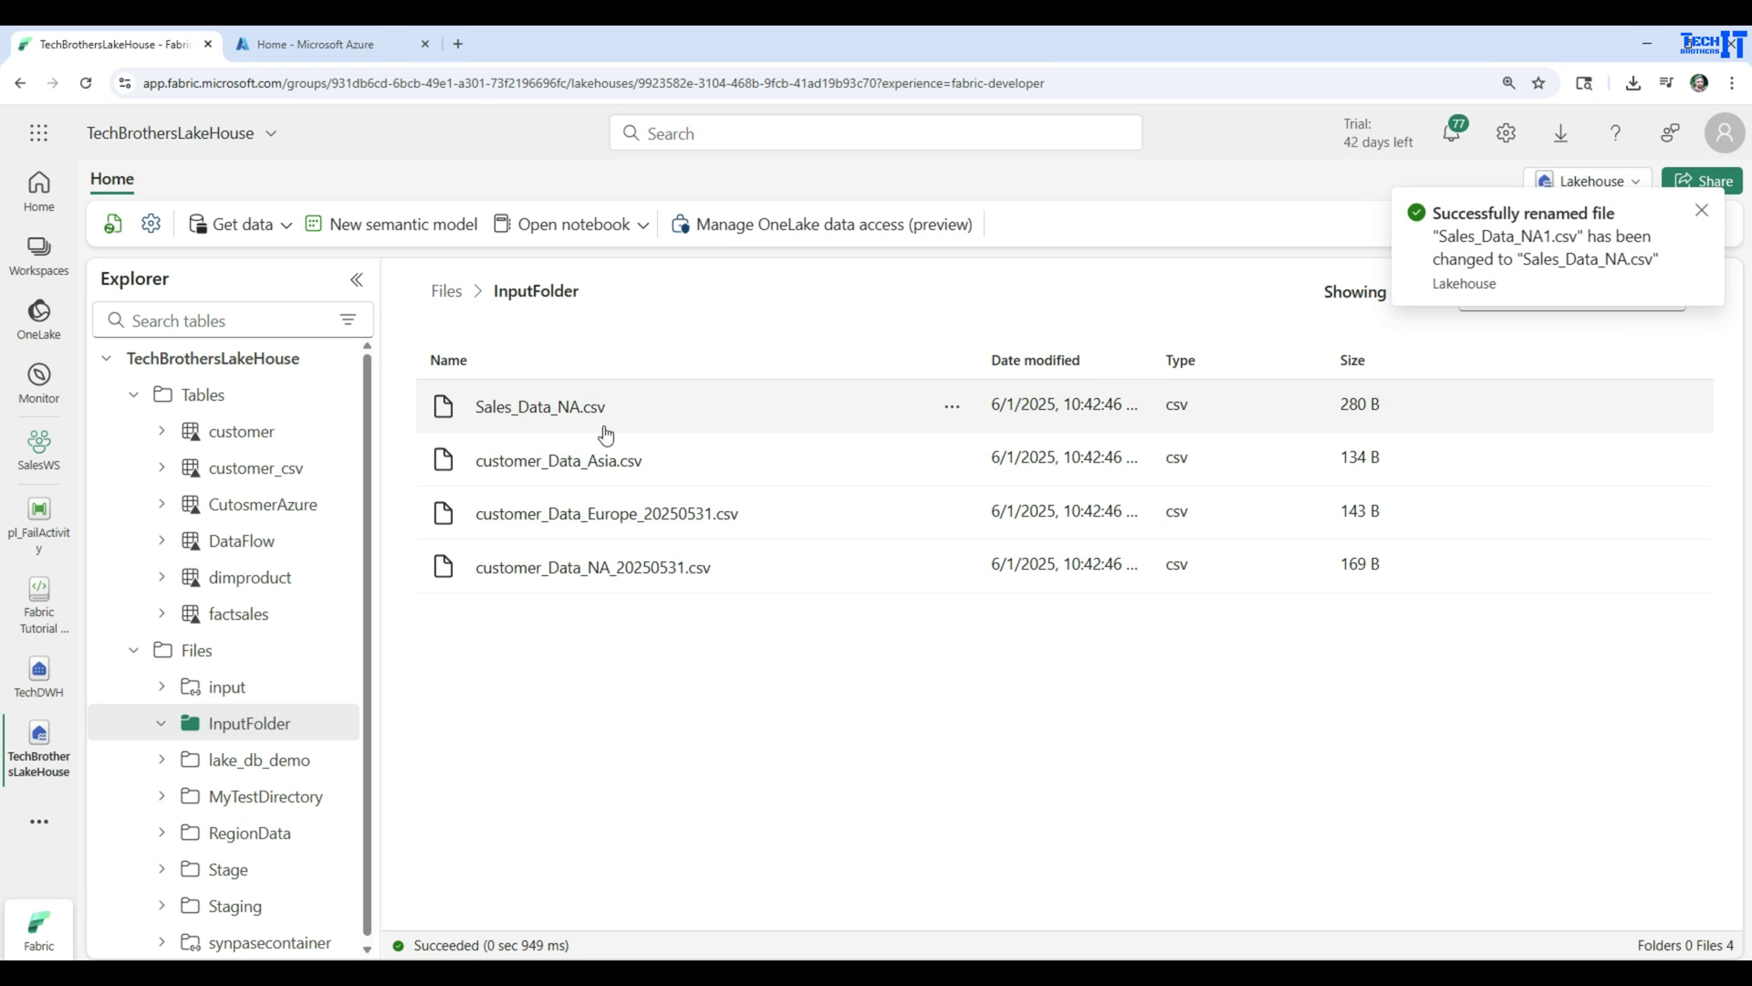